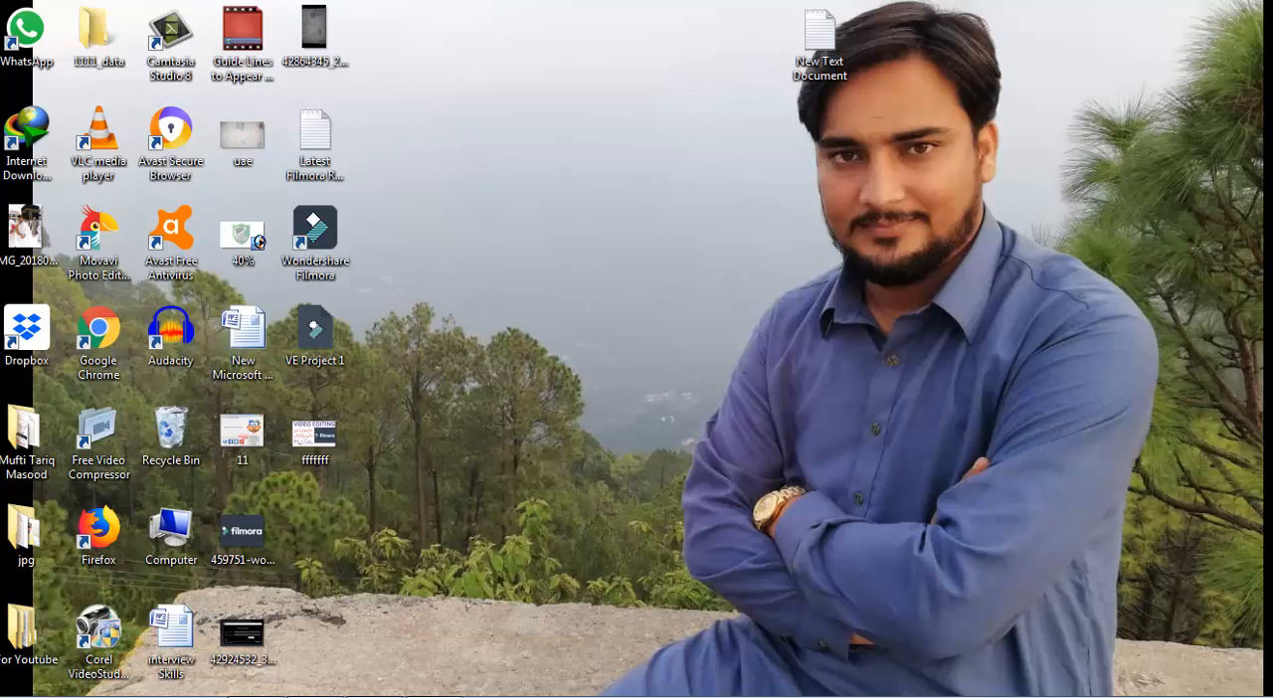
# - Launch Wondershare Filmora and start a new project with the 16:9 (Widescreen) aspect ratio in Full Feature Mode
pyautogui.doubleClick(315, 242)
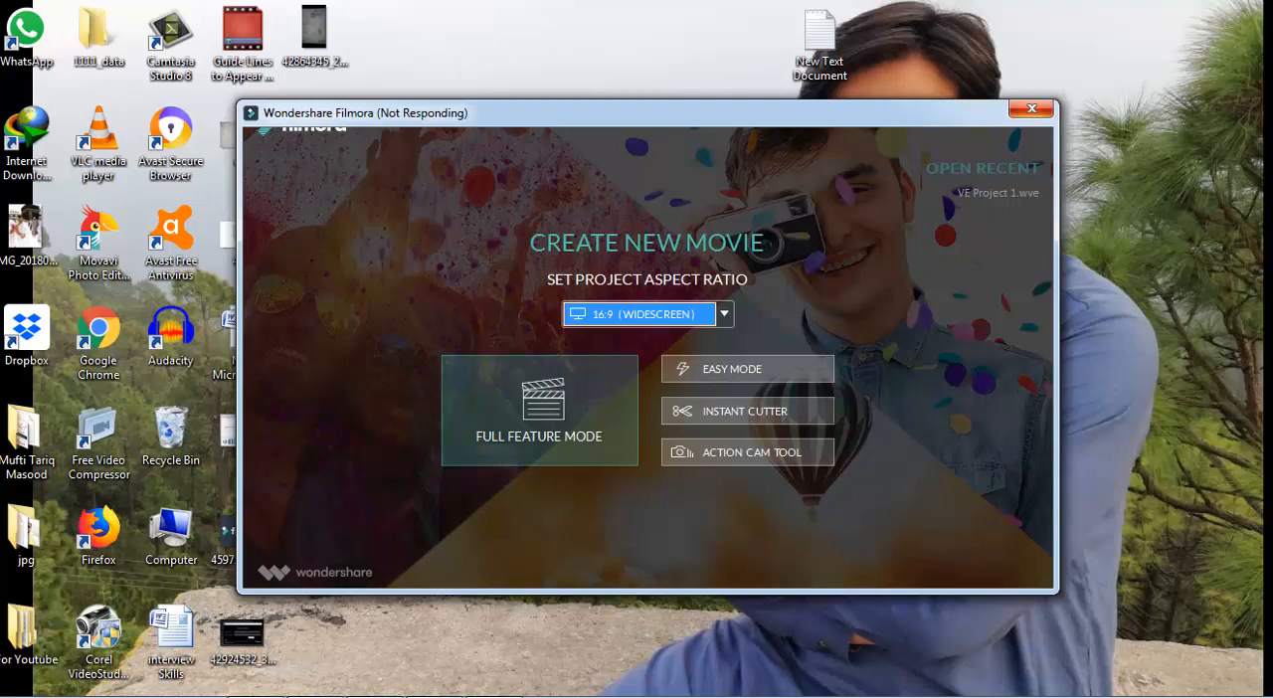
pyautogui.click(724, 314)
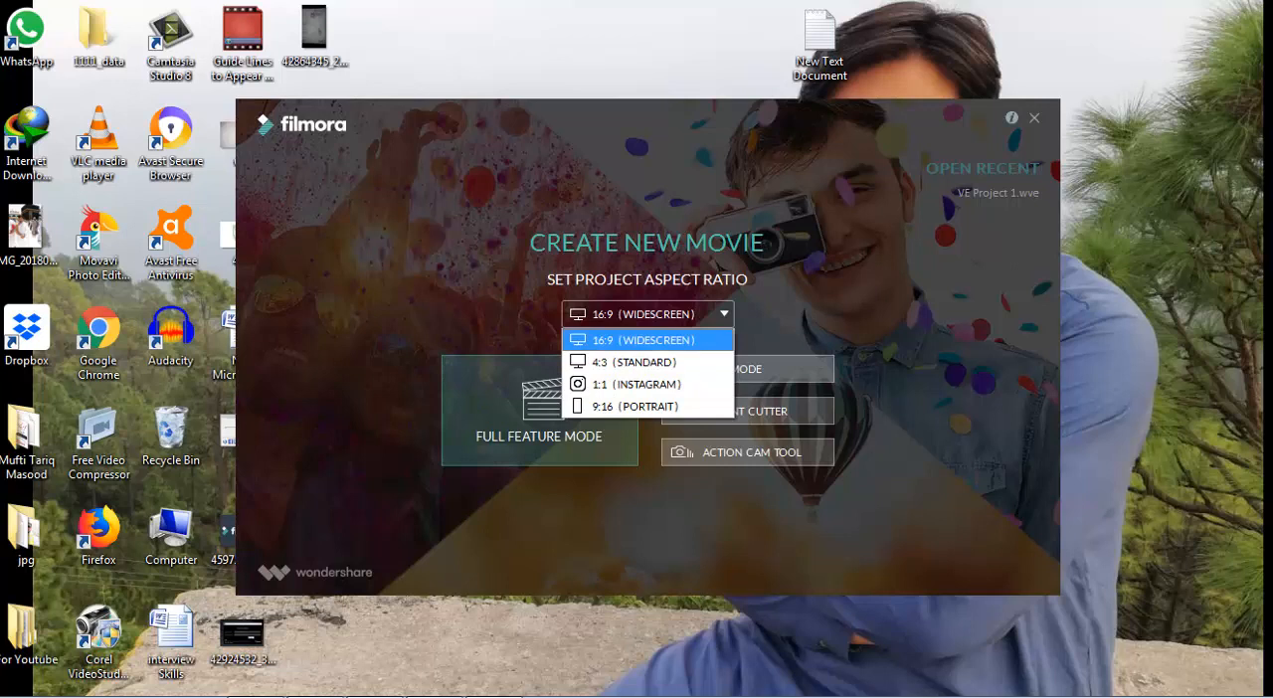
pyautogui.click(644, 341)
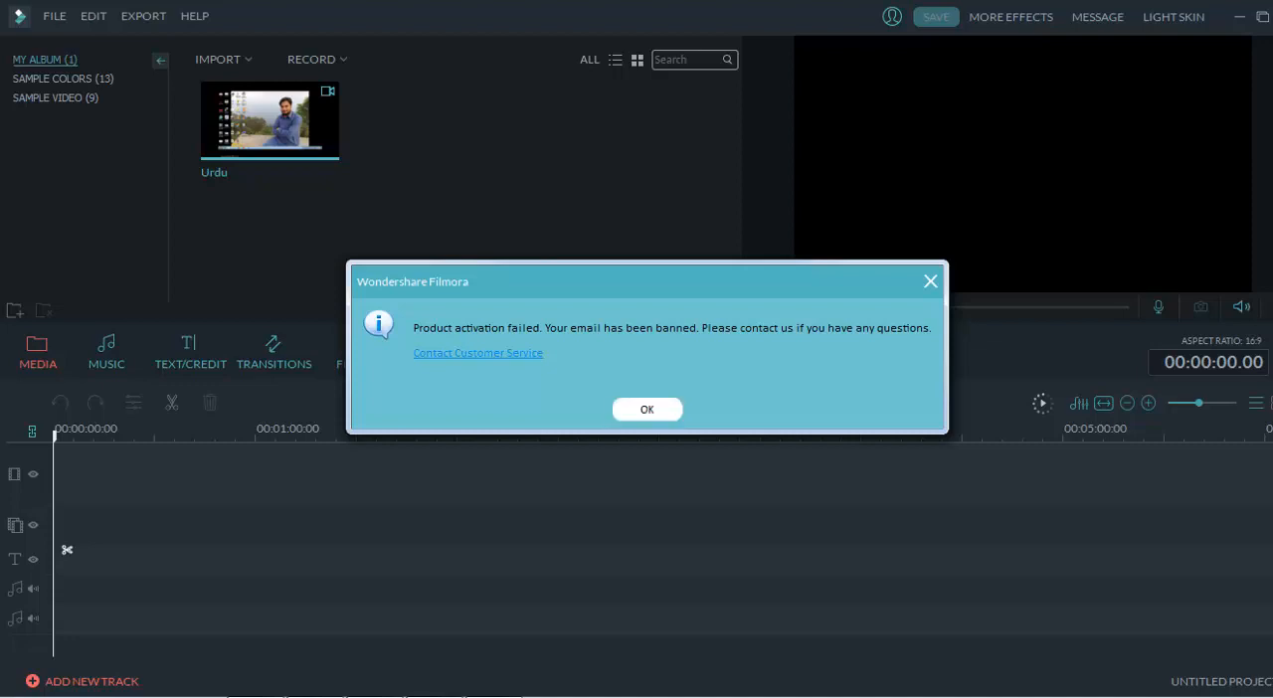
# - Dismiss the activation notice and the Message Center, and add the Urdu clip to the video track
pyautogui.click(931, 282)
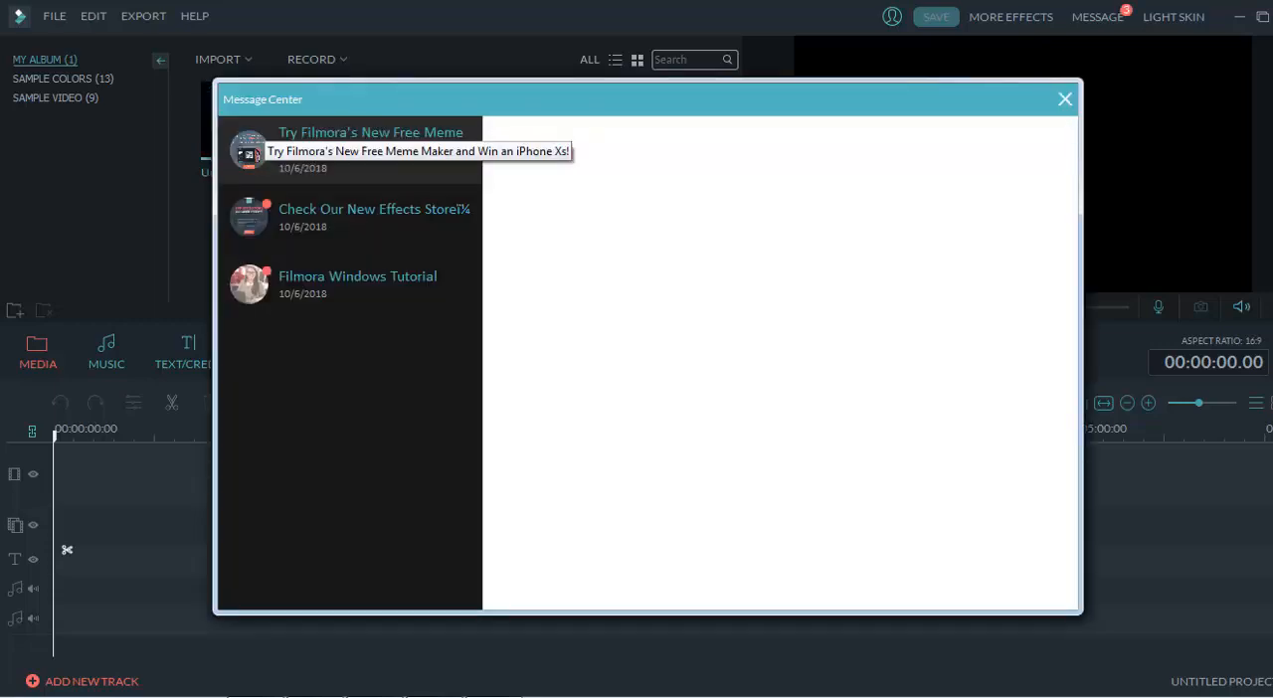
pyautogui.click(1065, 99)
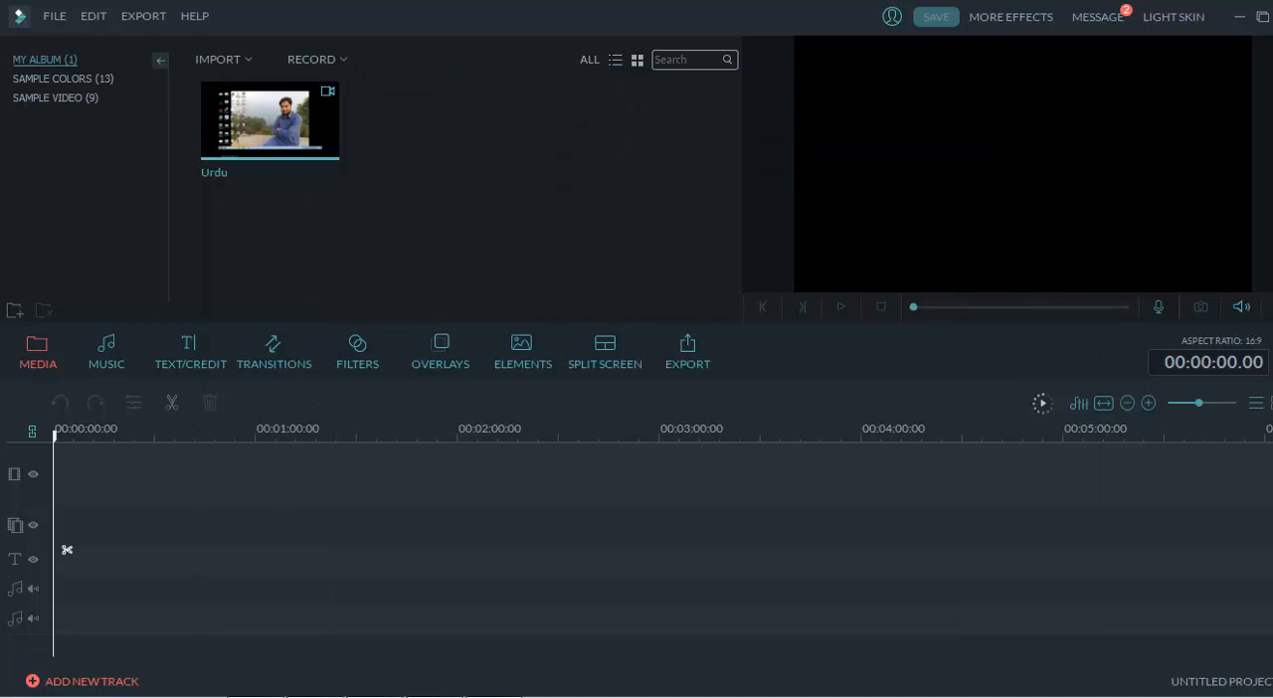
pyautogui.click(269, 120)
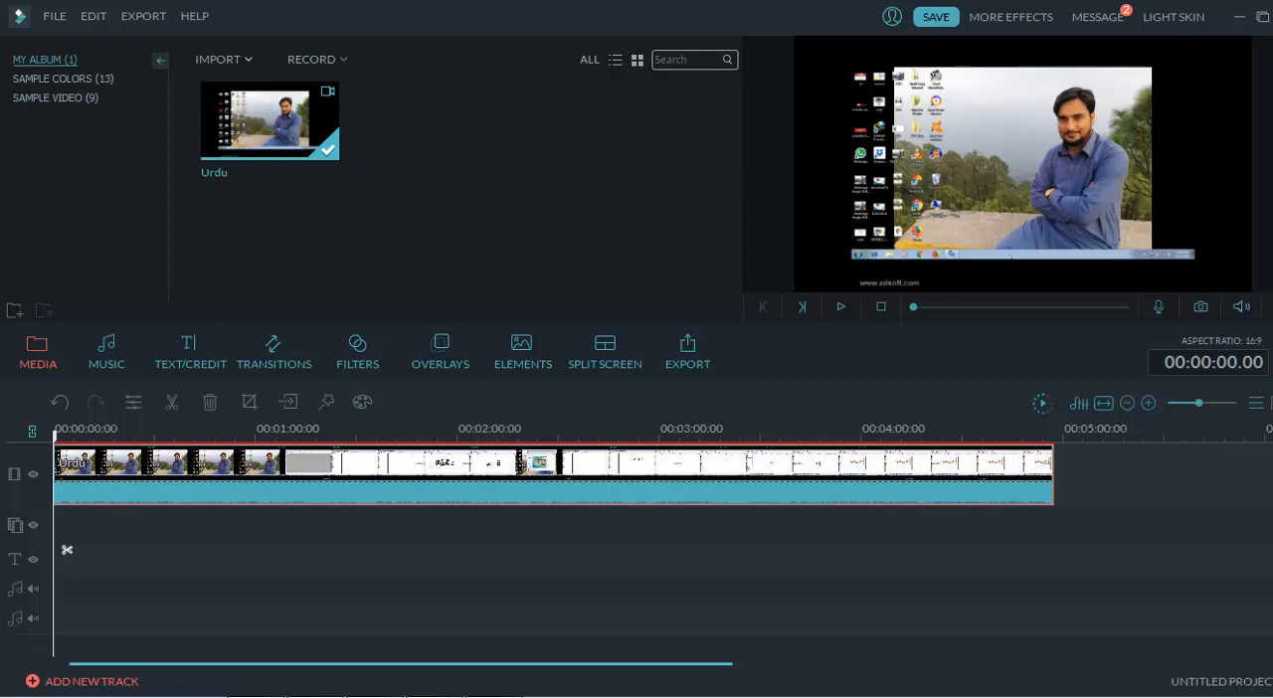
pyautogui.click(225, 60)
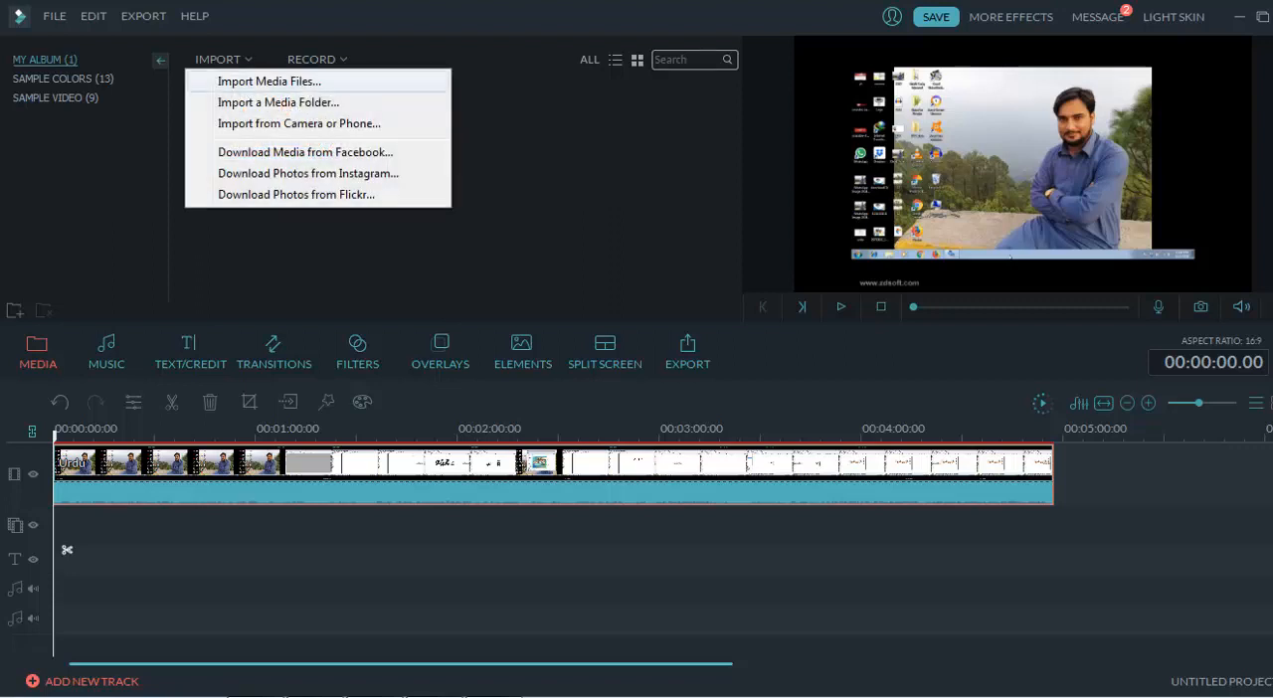
pyautogui.click(268, 81)
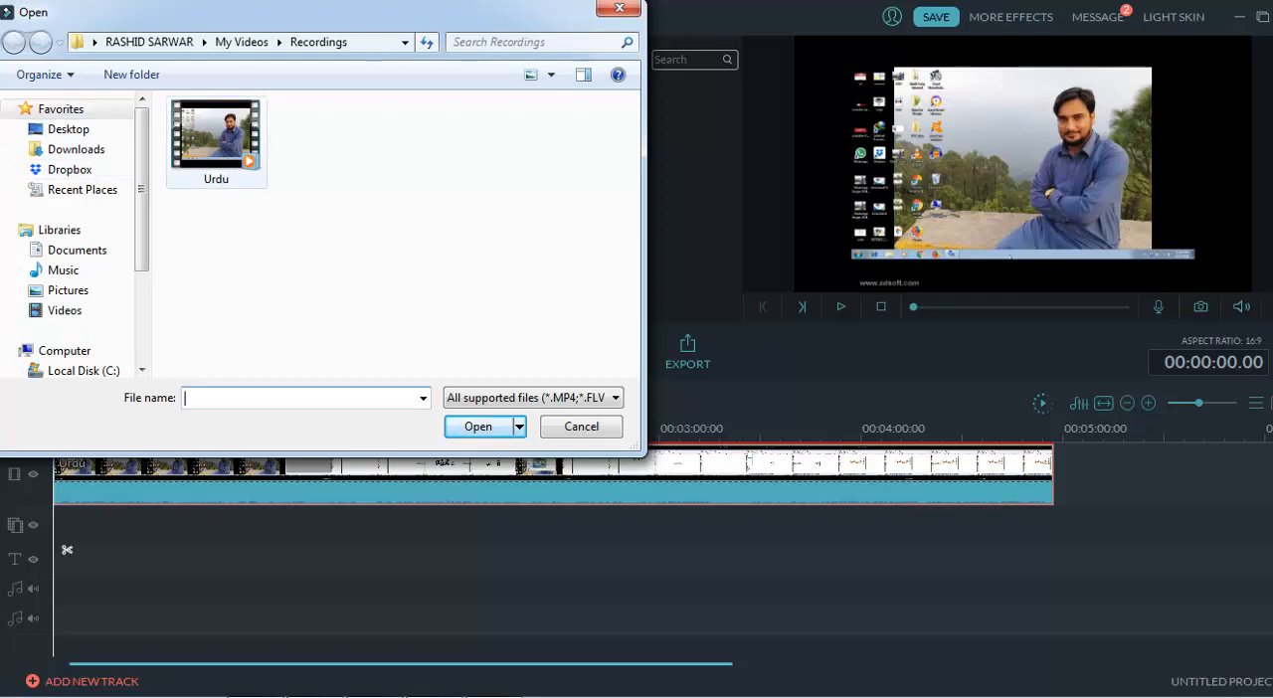
pyautogui.click(68, 129)
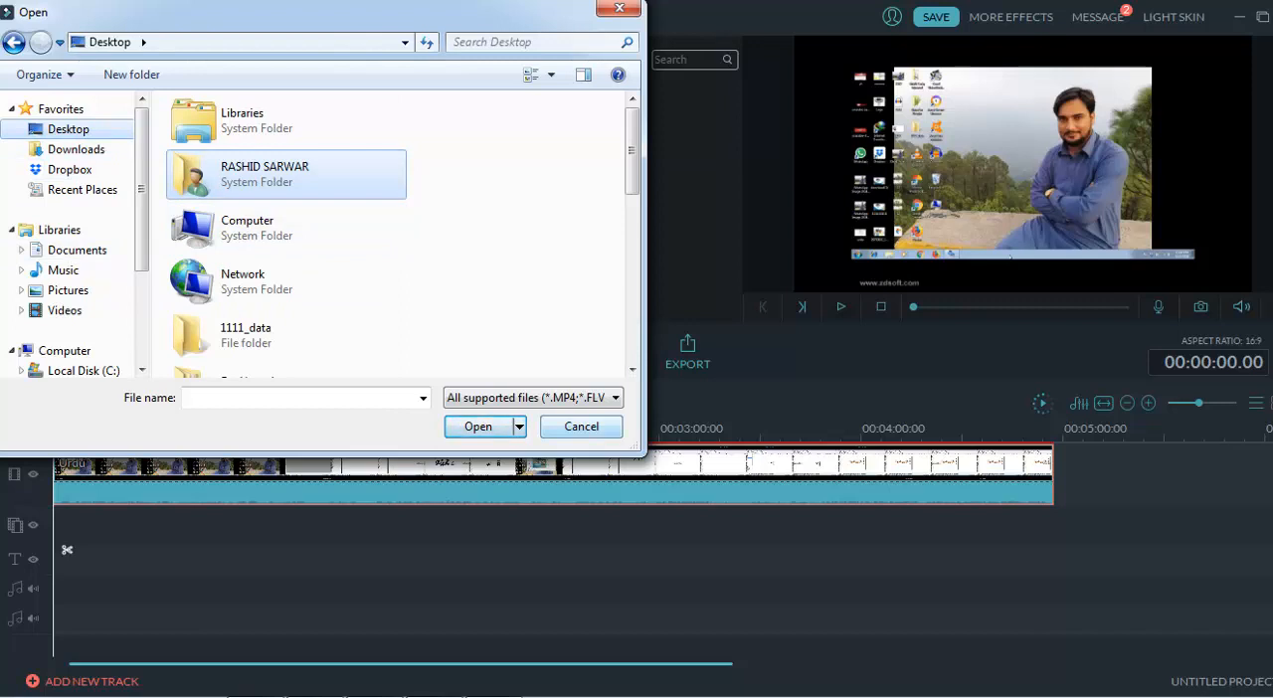
pyautogui.click(582, 427)
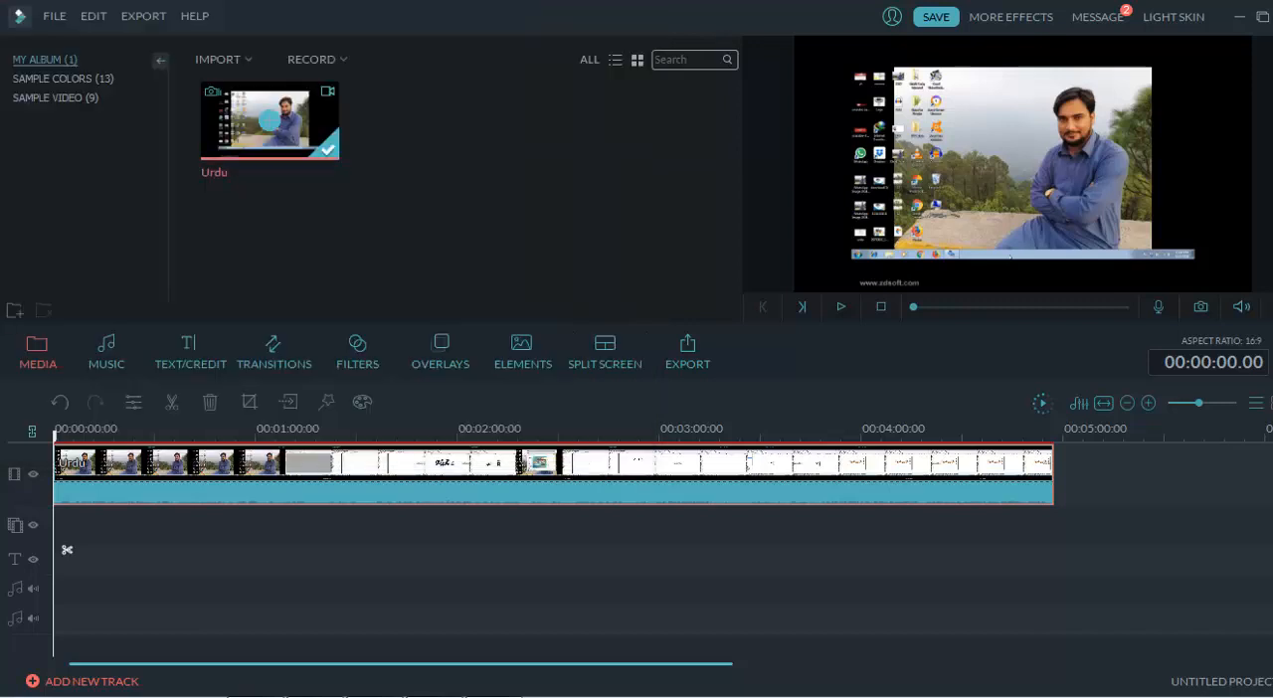
pyautogui.click(224, 60)
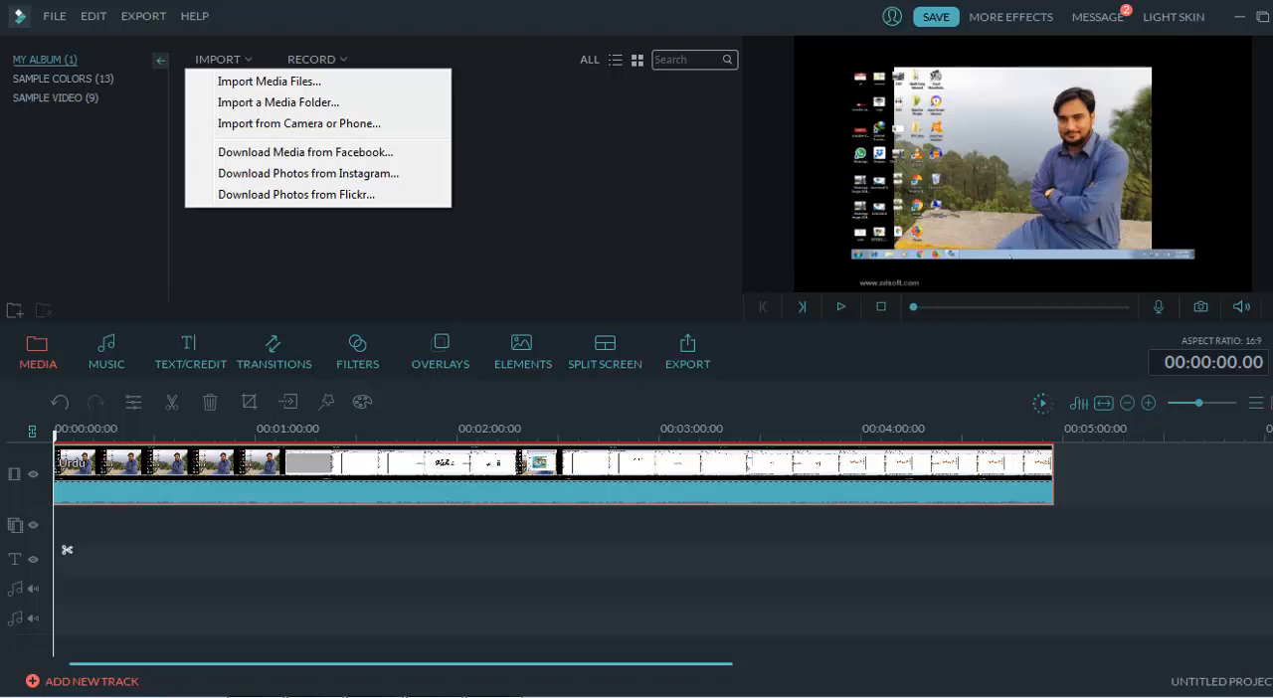
pyautogui.press('Escape')
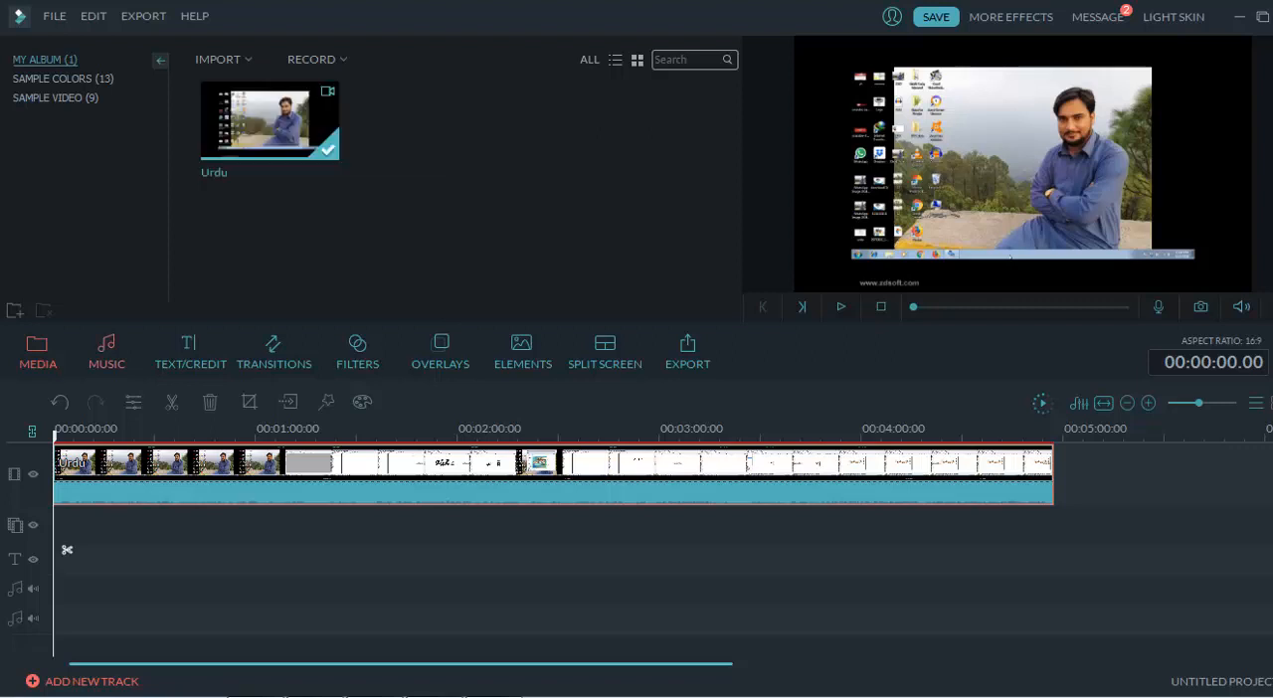
pyautogui.click(106, 352)
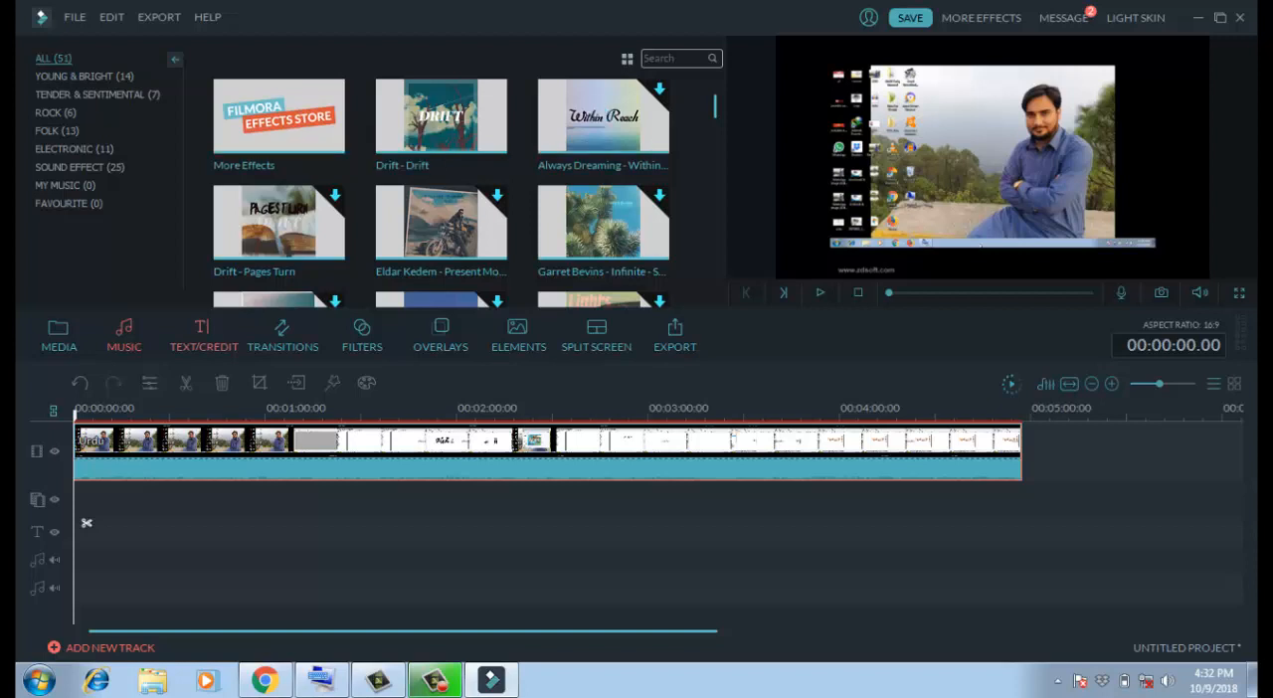
pyautogui.click(203, 337)
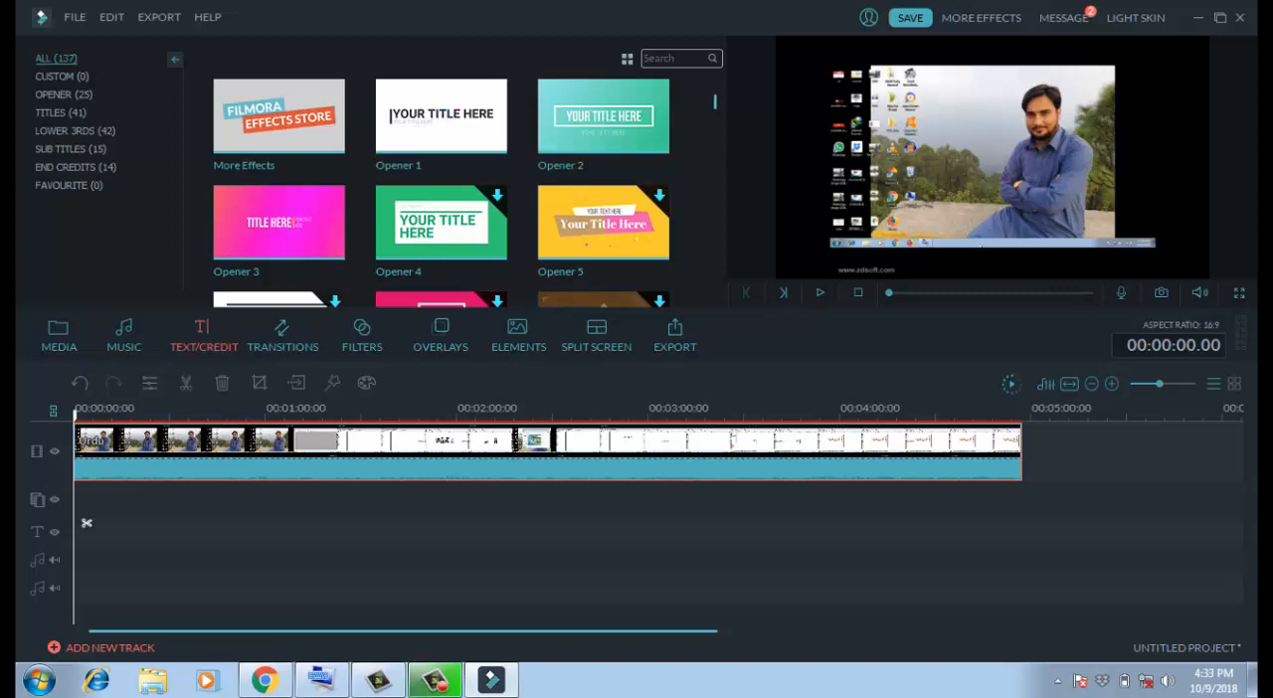
# - Apply the Fade transition to the end of the Urdu clip and play the preview
pyautogui.click(282, 336)
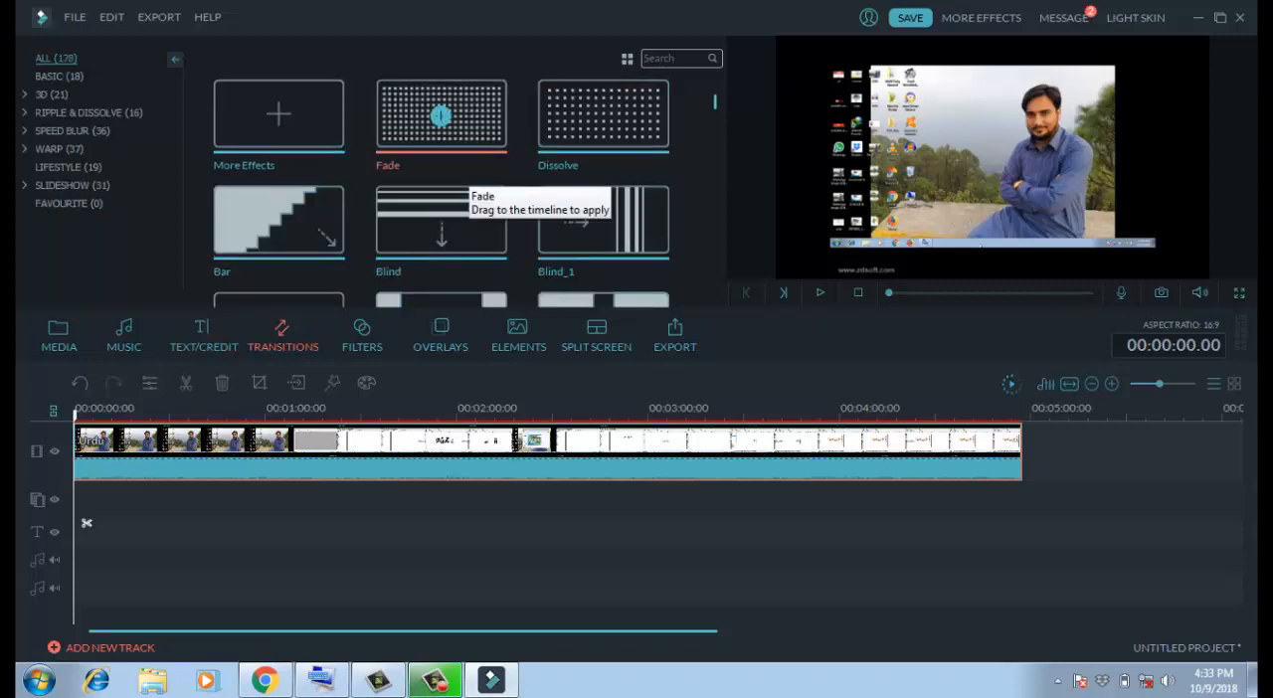
pyautogui.click(441, 116)
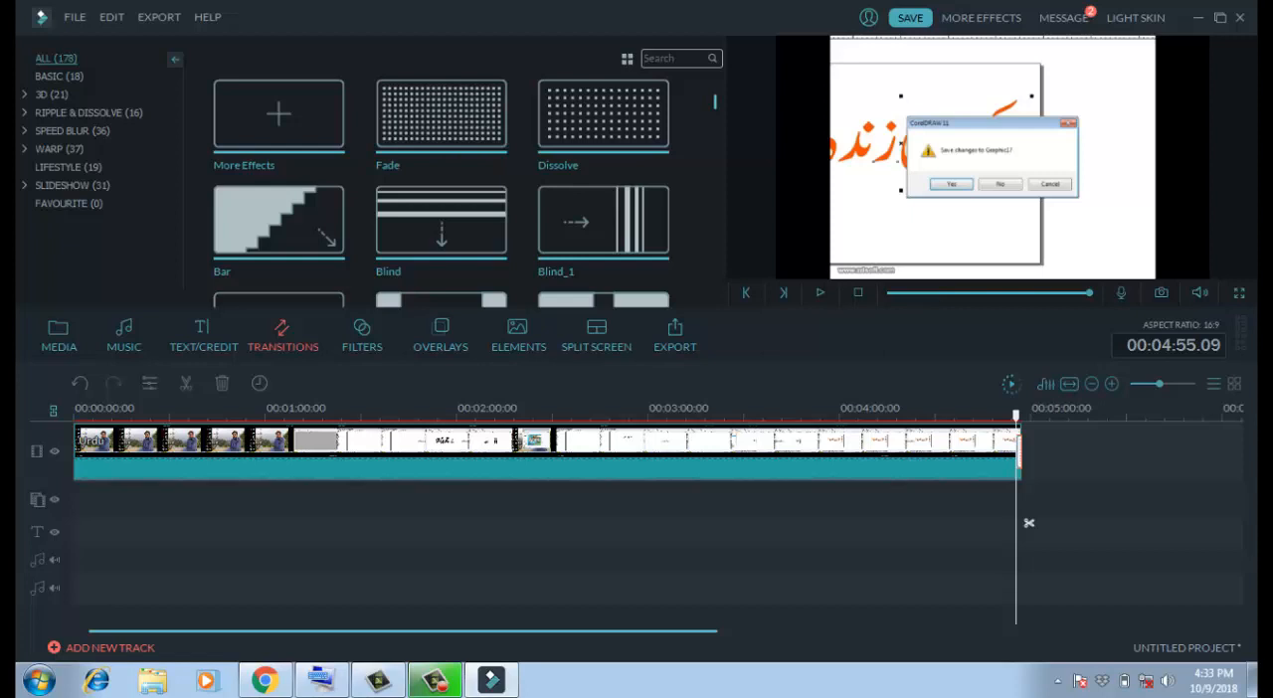
pyautogui.click(819, 292)
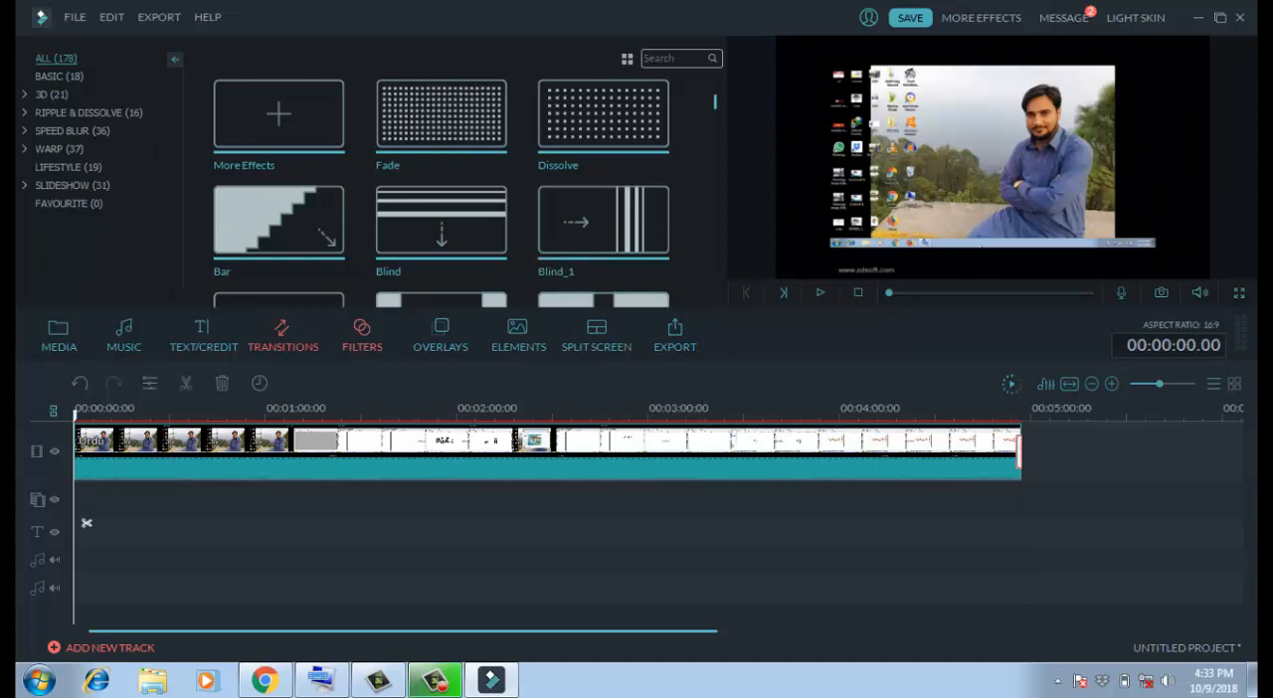
# - Browse the available filters, overlays and elements in the effect libraries
pyautogui.click(362, 336)
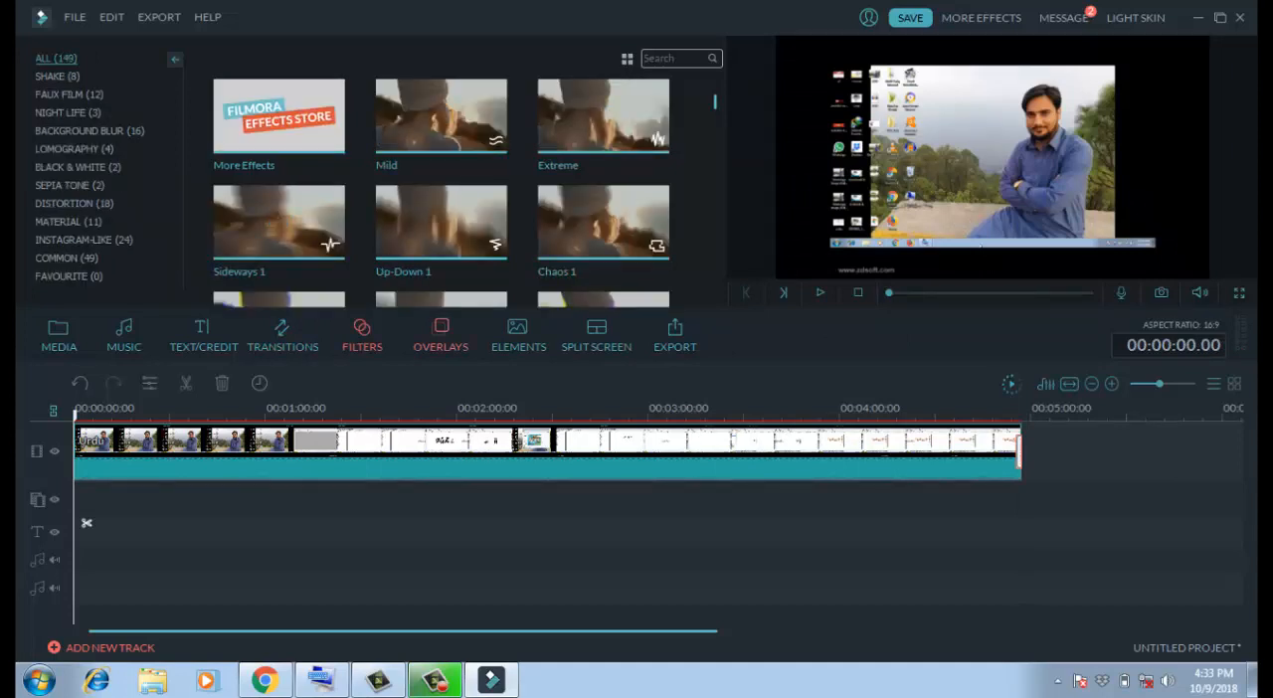
pyautogui.click(440, 336)
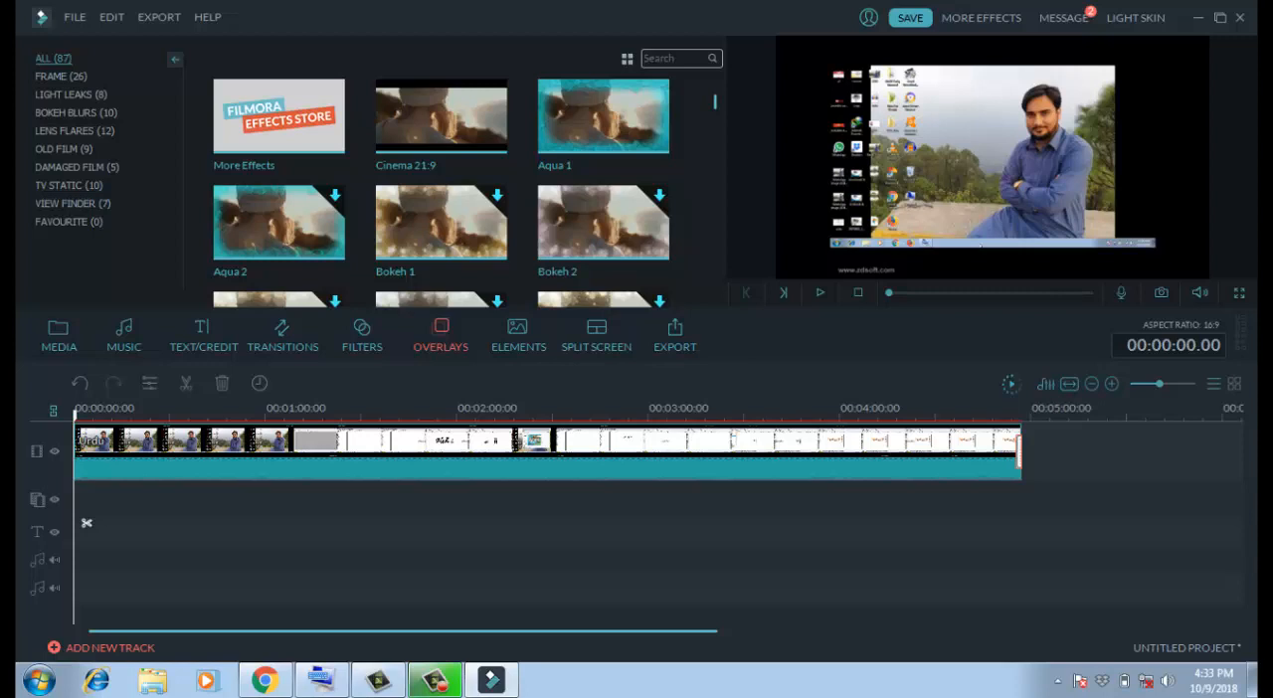
pyautogui.click(518, 336)
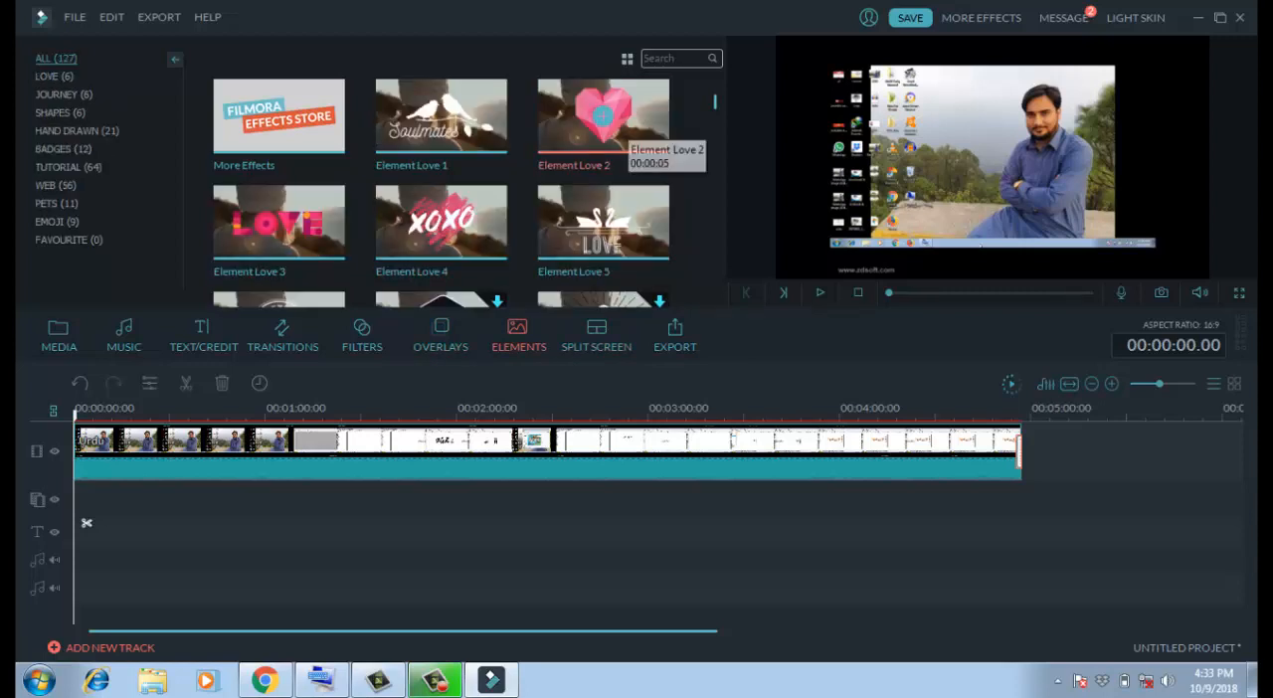
pyautogui.scroll(-10, 442, 193)
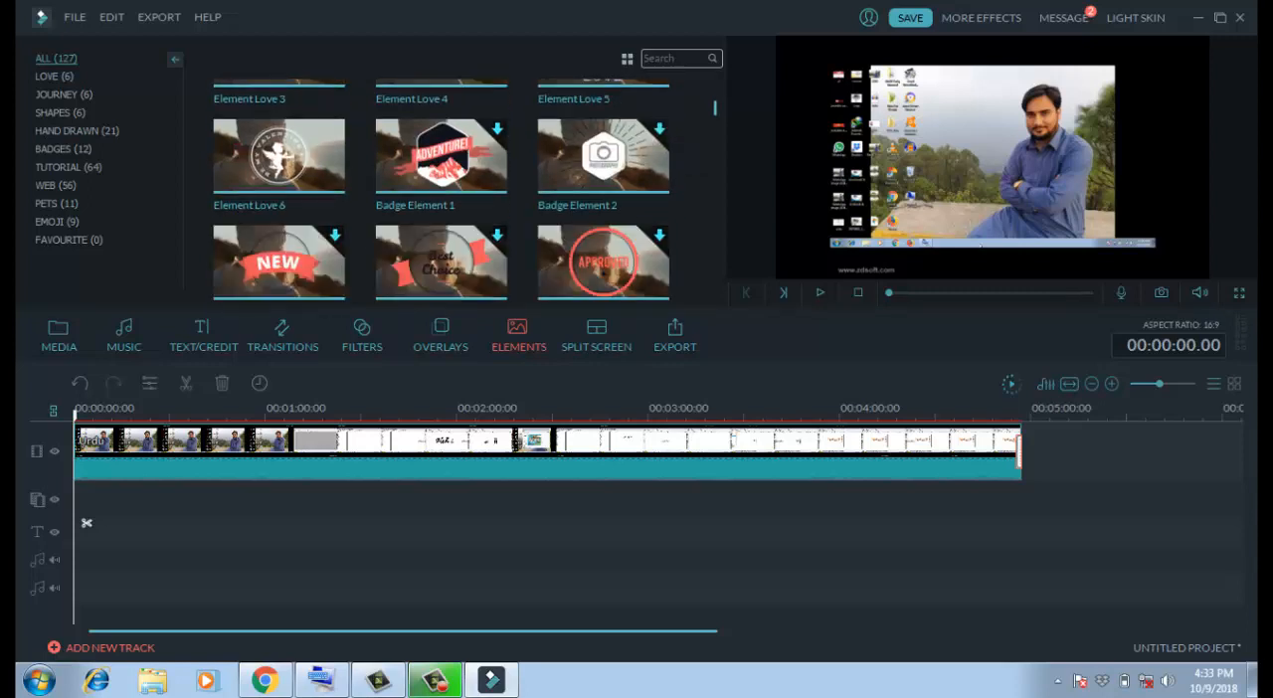
pyautogui.scroll(10, 441, 193)
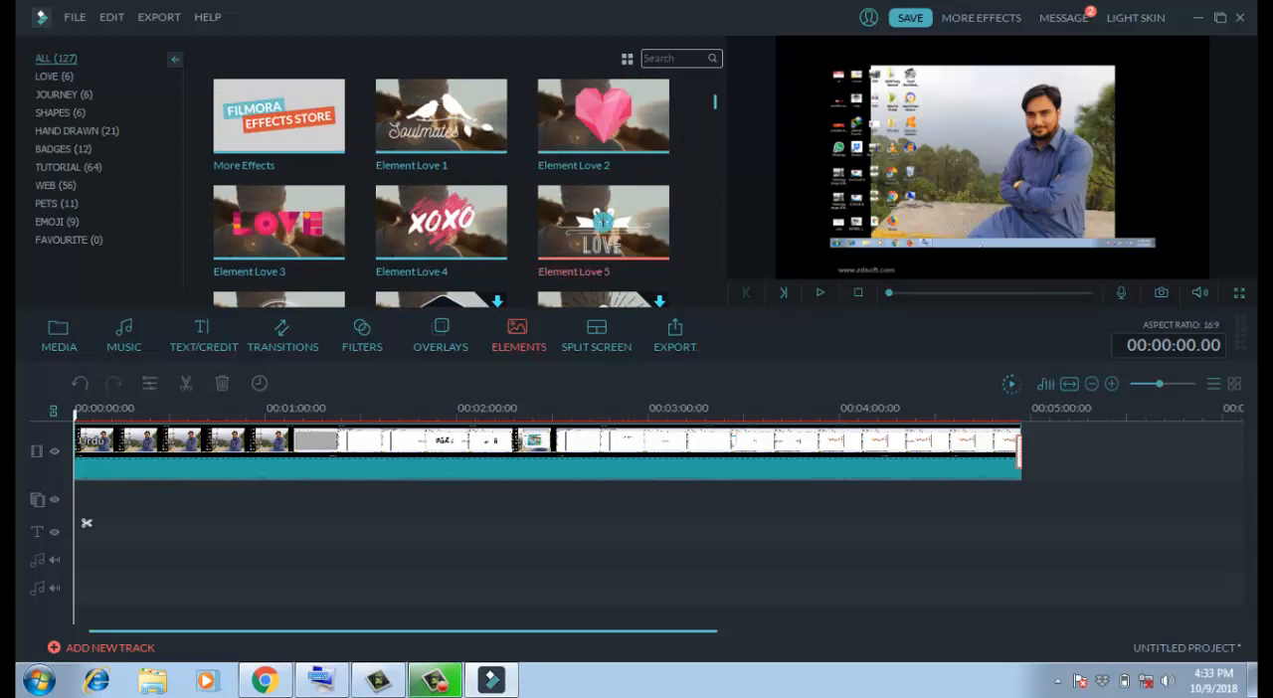
pyautogui.scroll(-2, 597, 259)
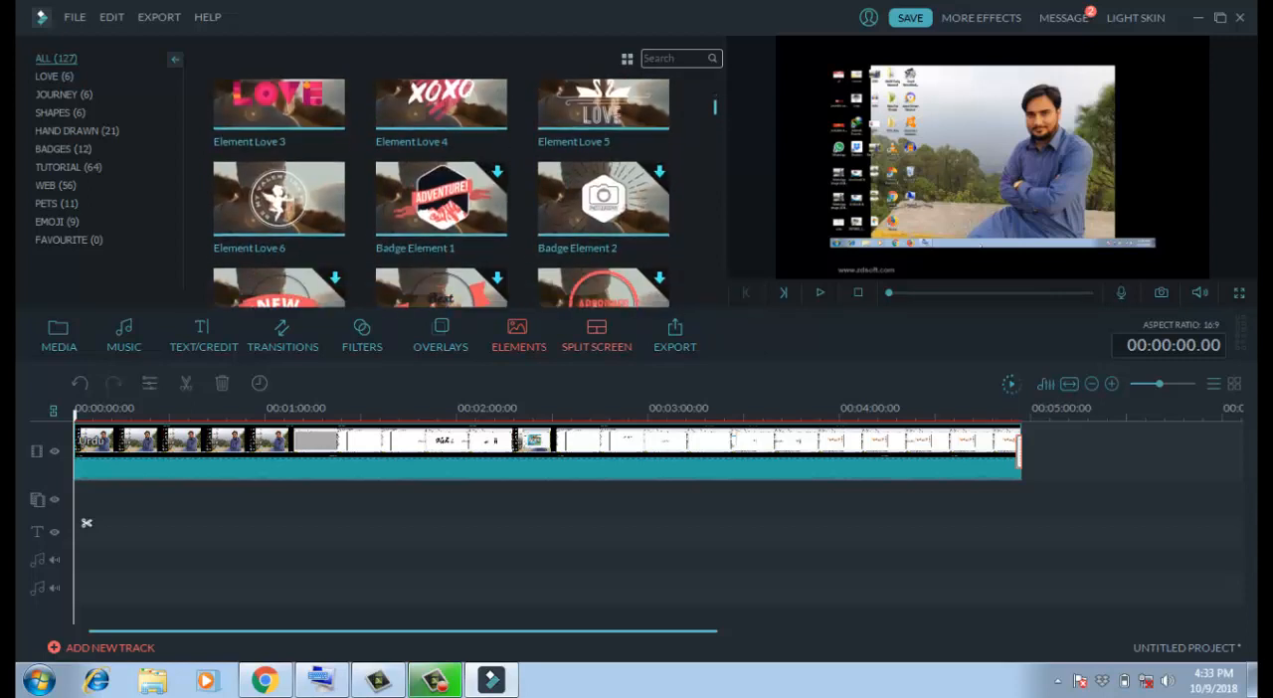
# - Examine the split screen layouts by previewing the side-by-side and stacked two-screen variants
pyautogui.click(596, 336)
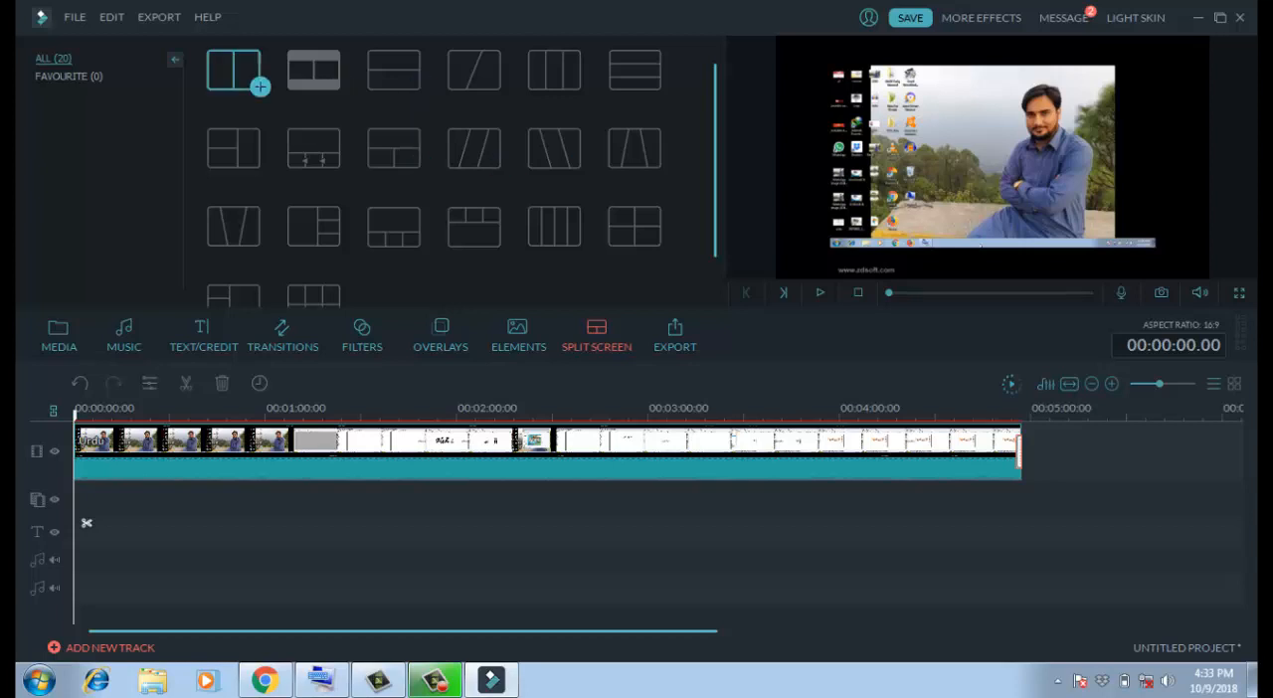
pyautogui.click(257, 85)
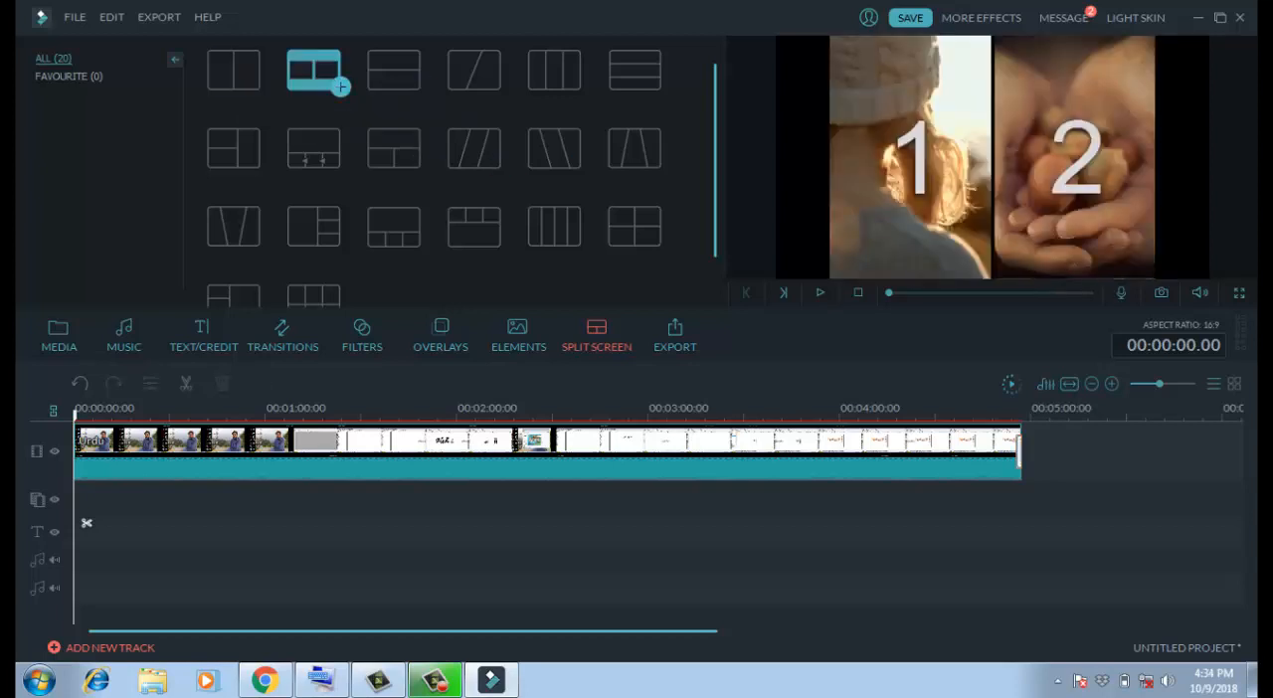
pyautogui.click(313, 69)
pyautogui.click(420, 86)
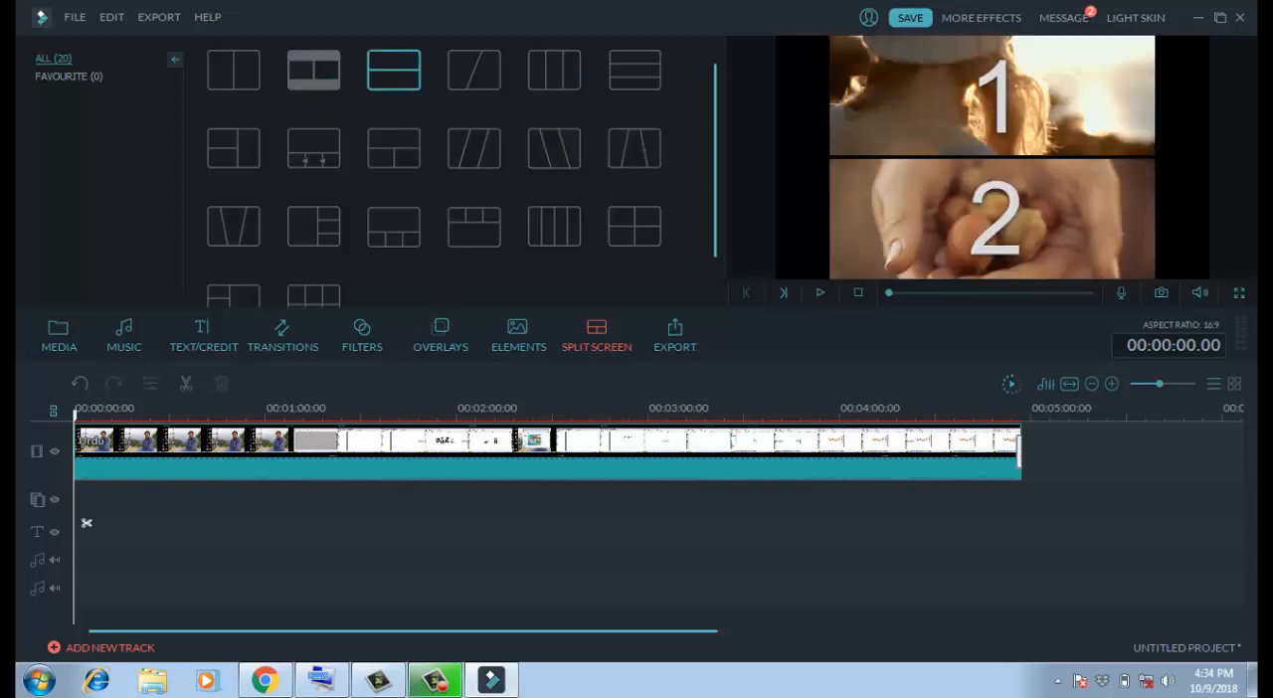
pyautogui.scroll(-2, 581, 120)
pyautogui.scroll(2, 580, 119)
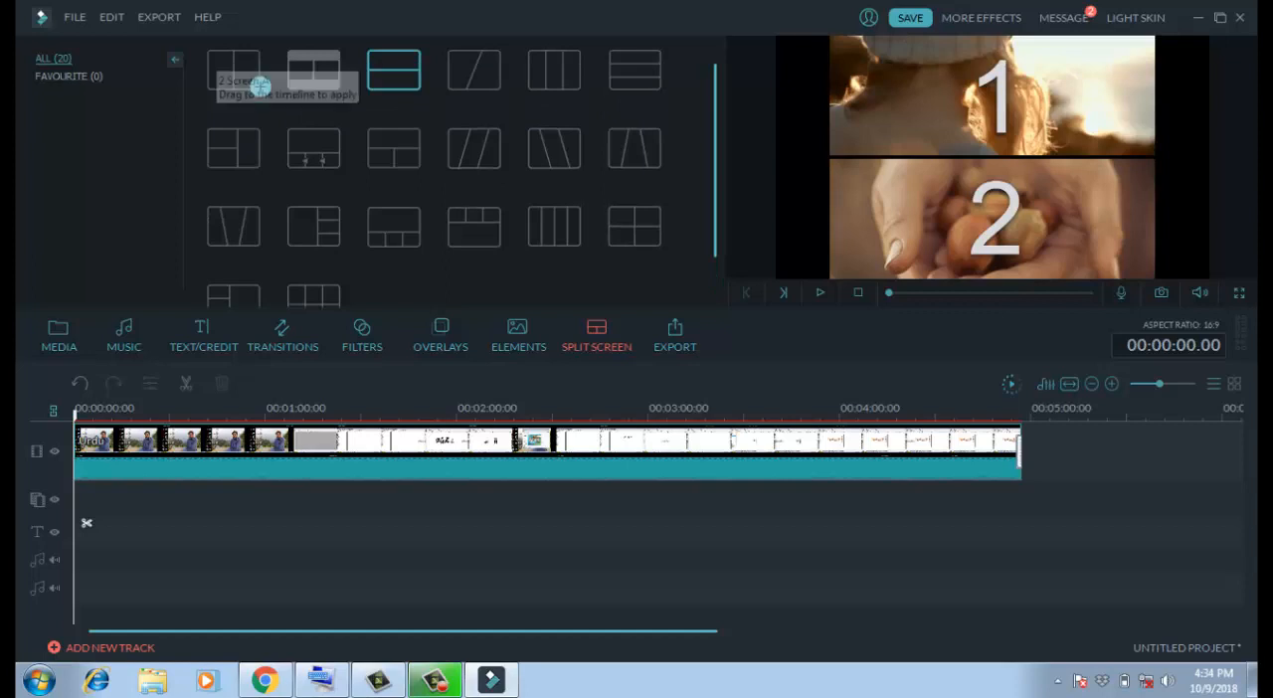
pyautogui.click(175, 60)
pyautogui.click(162, 70)
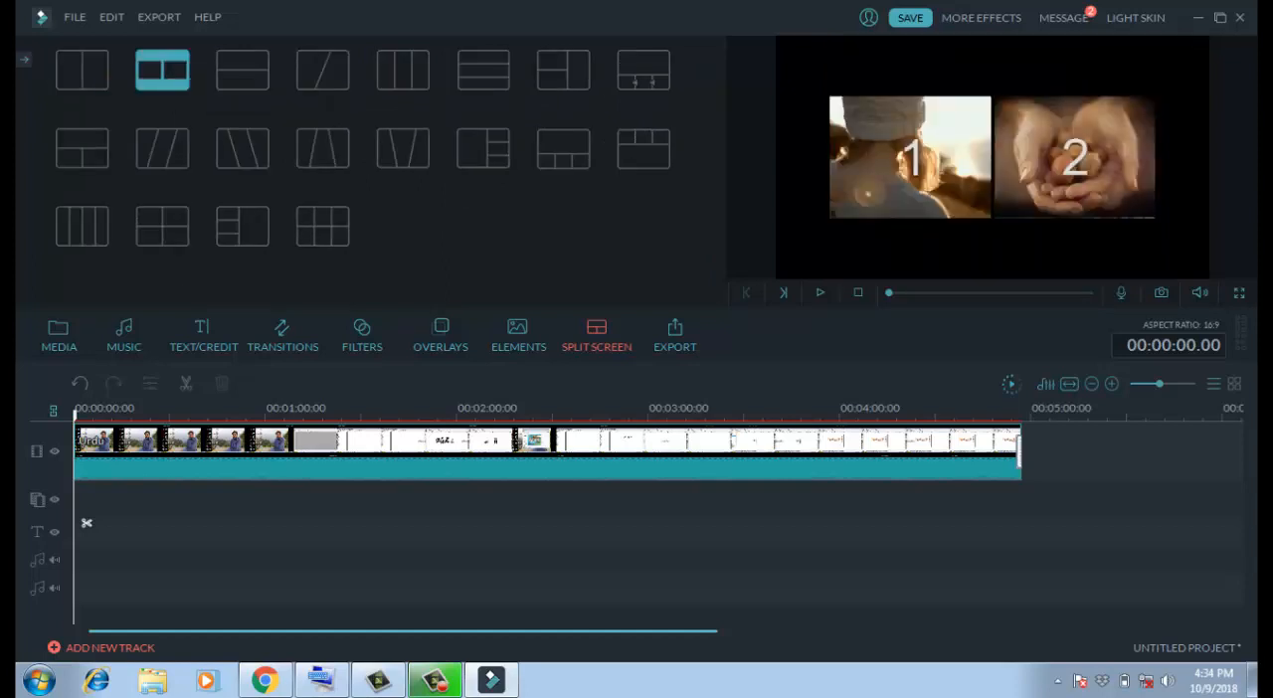
pyautogui.click(86, 523)
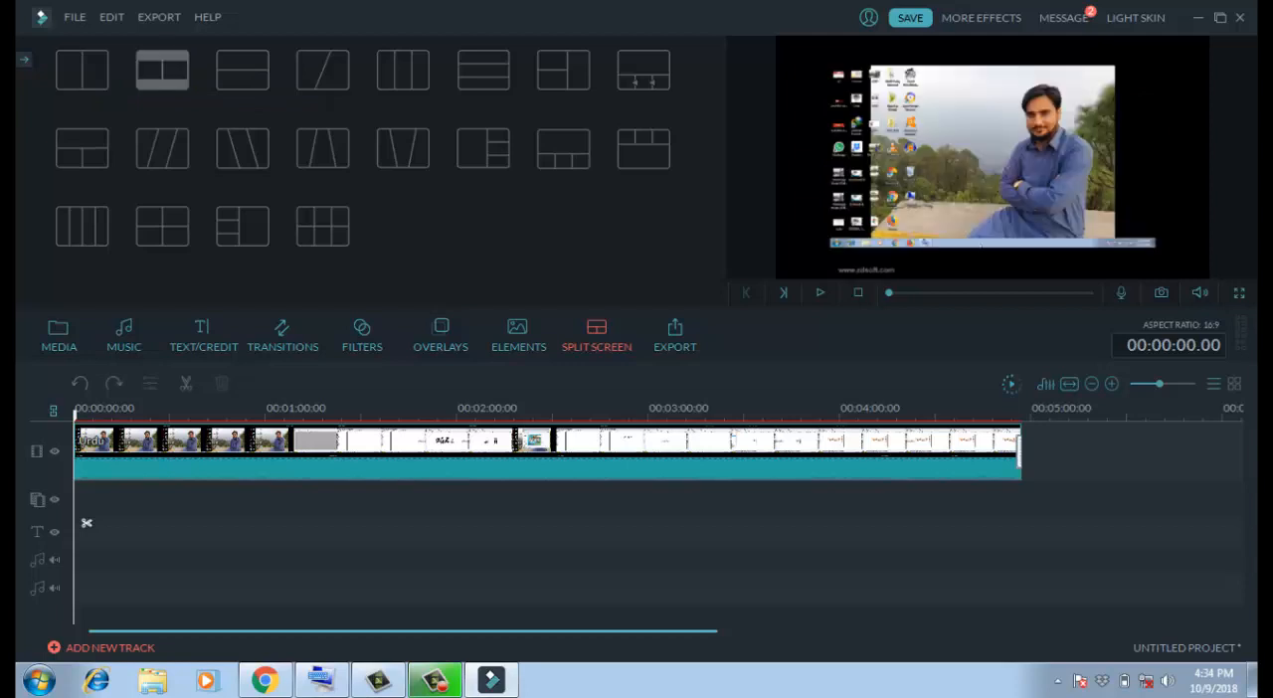
# - Move the playhead to the end of the Urdu clip and dismiss the connection error and trial hint dialogs
pyautogui.click(1028, 523)
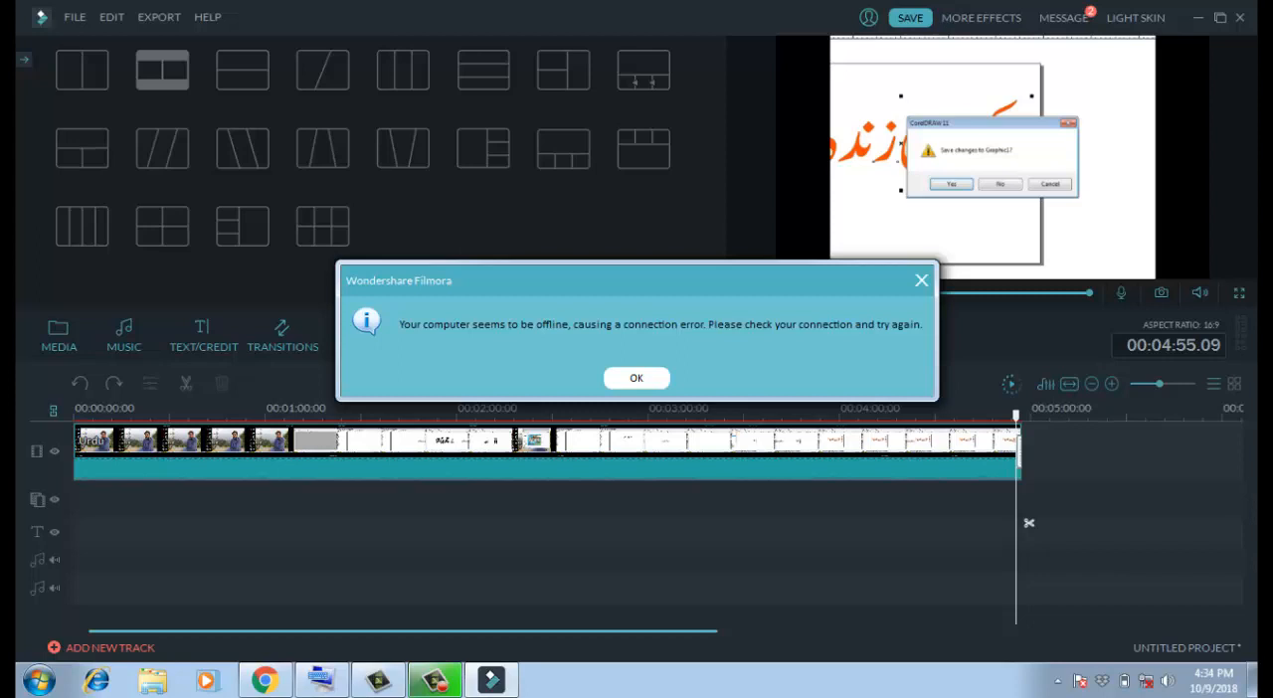
pyautogui.click(637, 378)
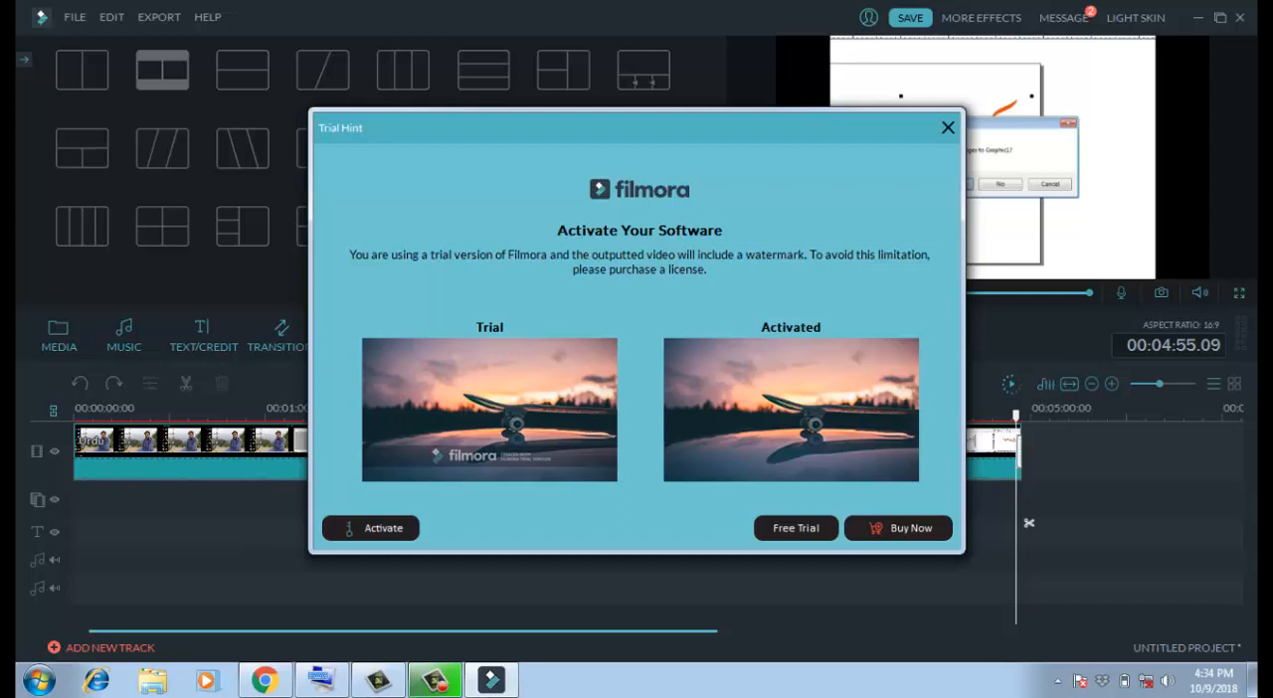
pyautogui.click(947, 127)
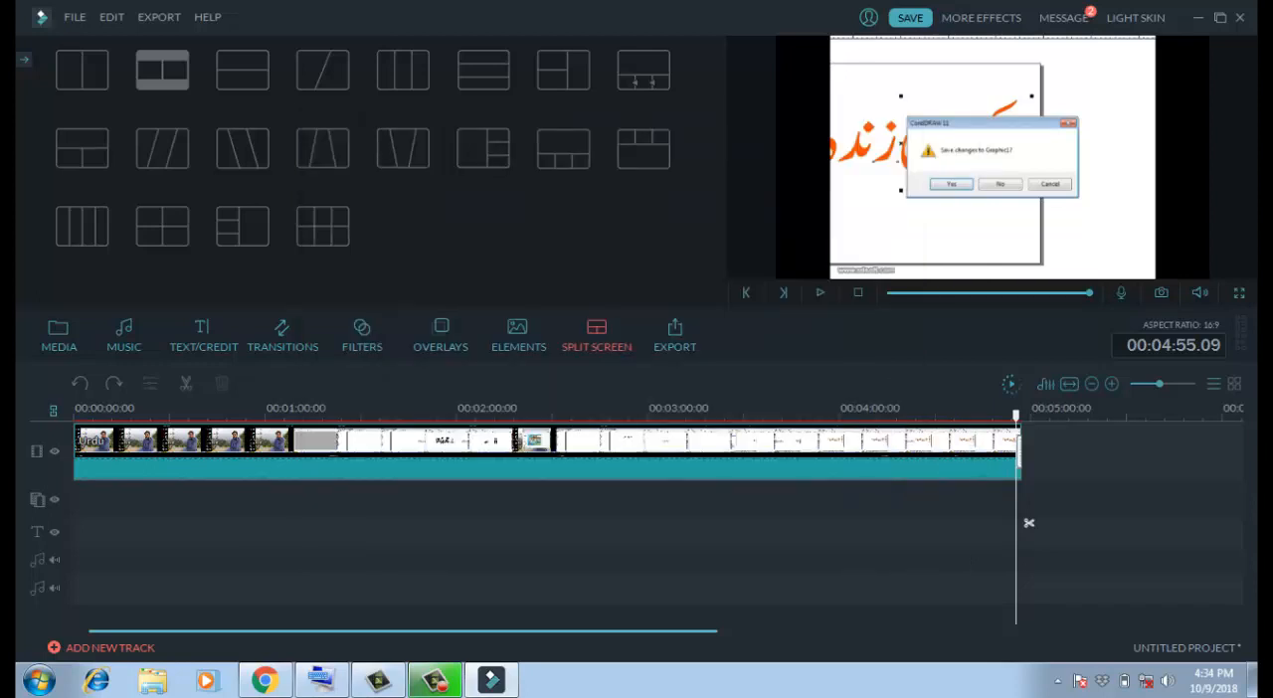
# - Add the Opener 2 title to the timeline at the end of the Urdu clip
pyautogui.click(1018, 454)
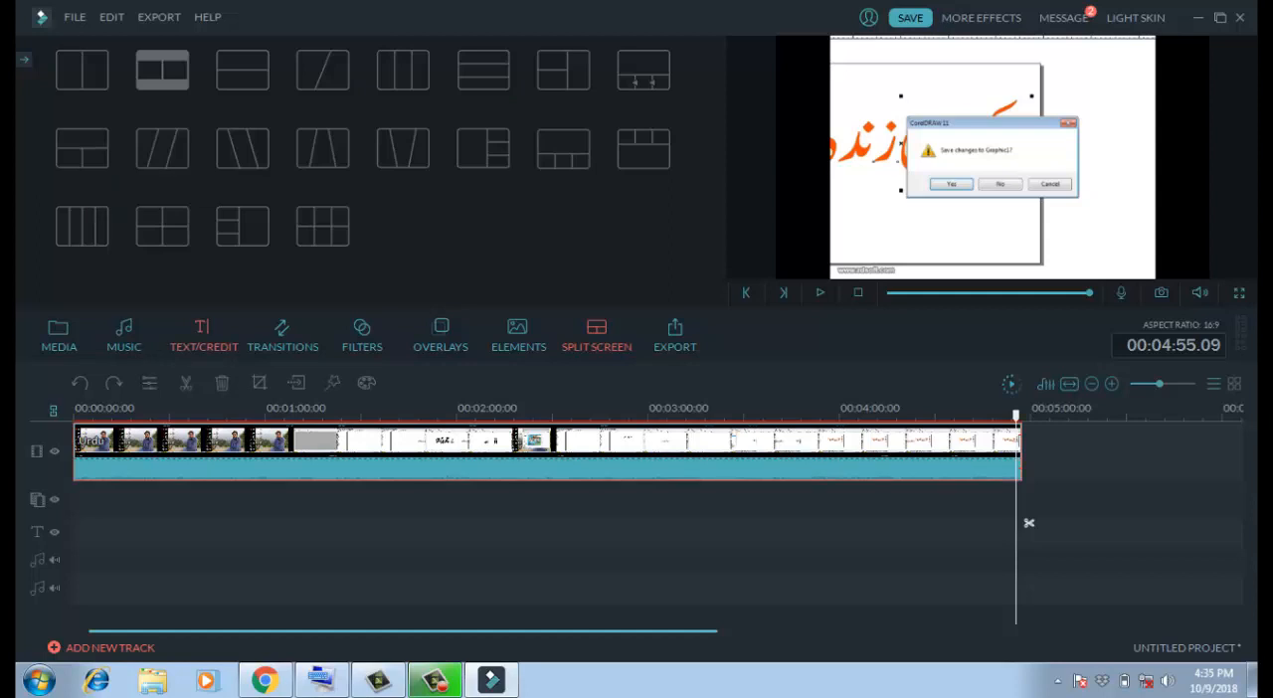
pyautogui.click(204, 338)
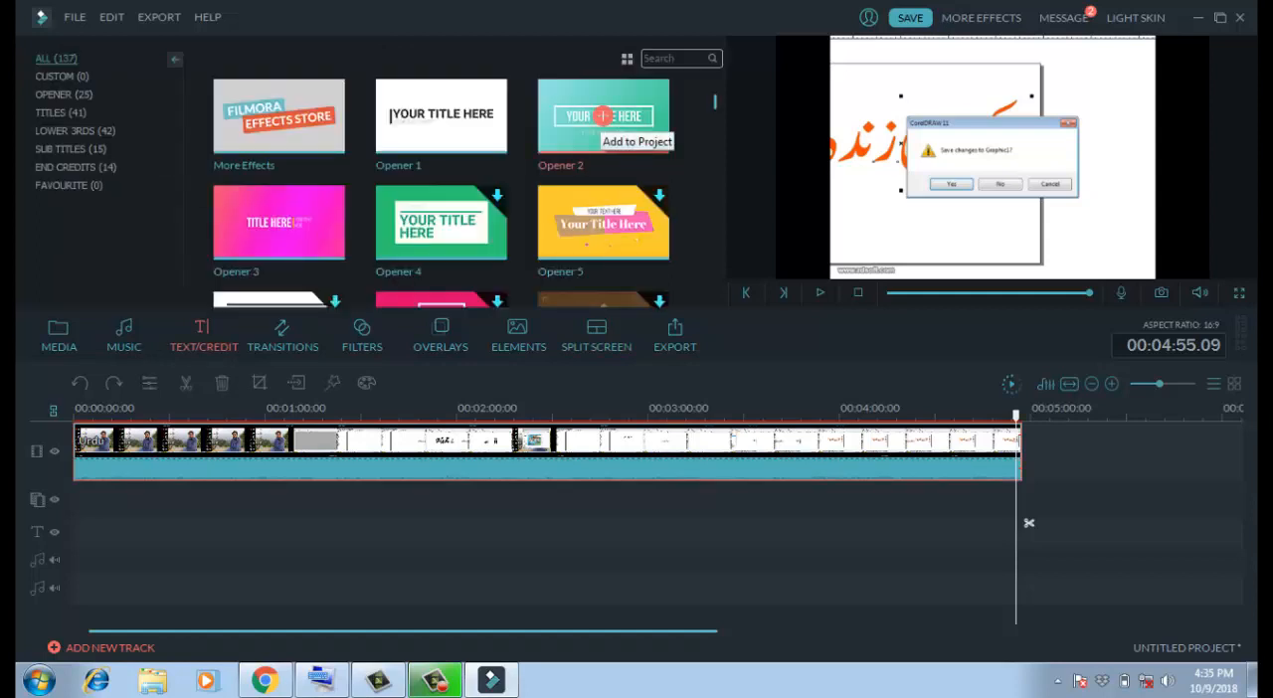
pyautogui.click(602, 115)
pyautogui.moveTo(1028, 522); pyautogui.dragTo(1029, 532)
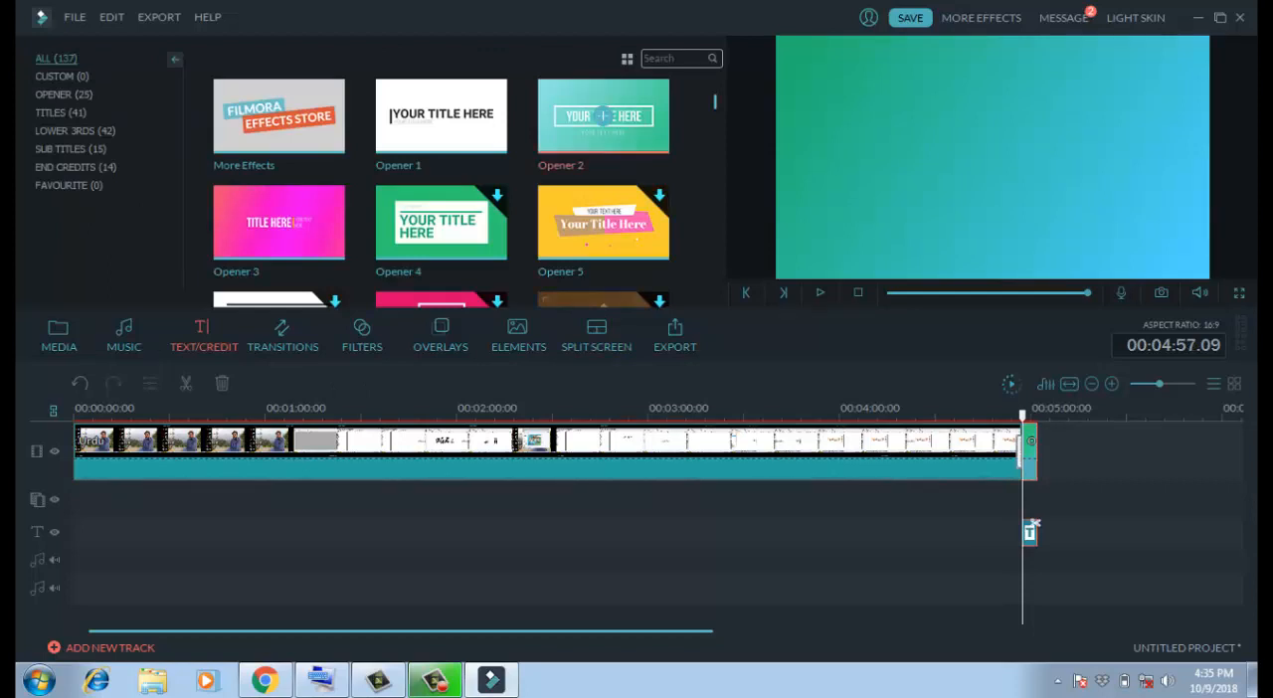
# - Add two more Opener 2 titles at the end of the timeline and another one before the Urdu clip
pyautogui.click(603, 116)
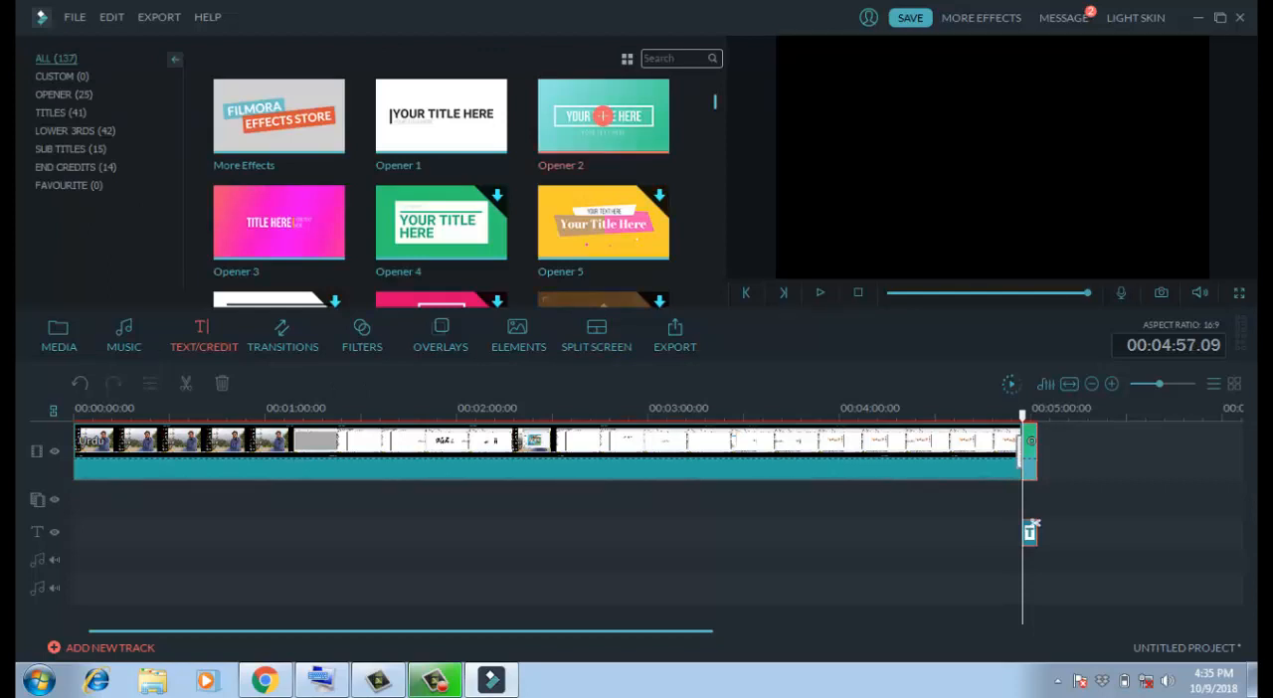
pyautogui.doubleClick(602, 116)
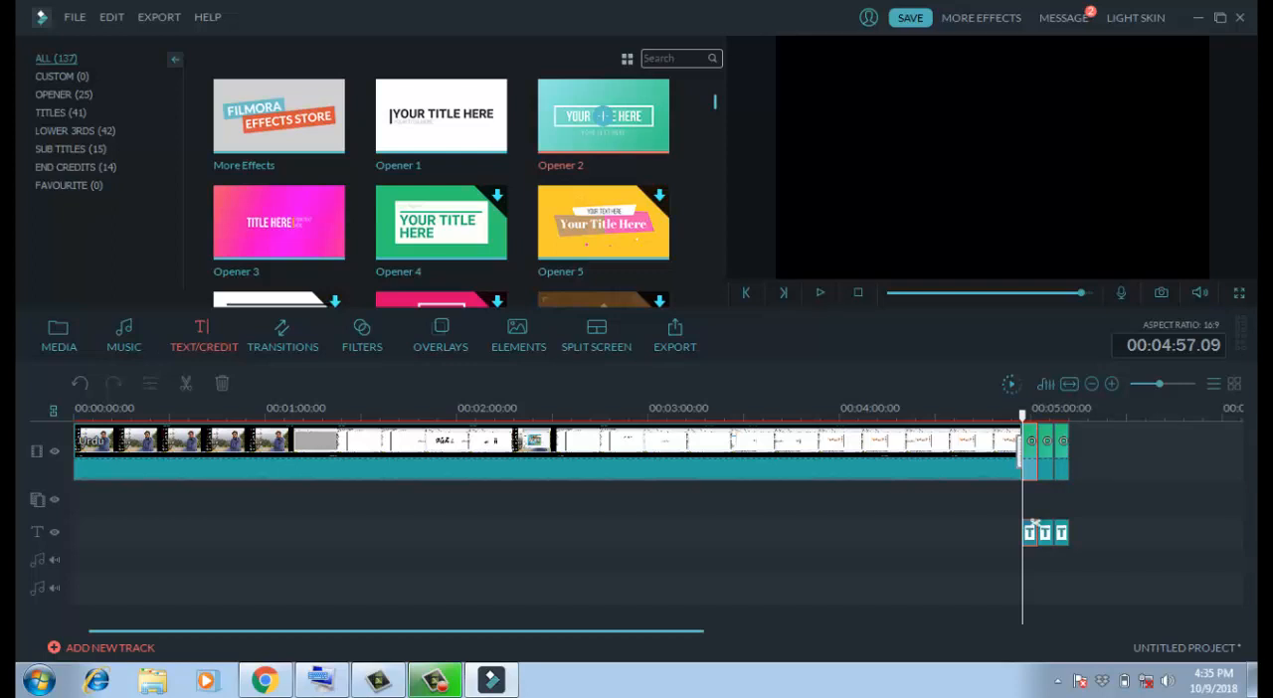
pyautogui.moveTo(603, 116); pyautogui.dragTo(82, 447)
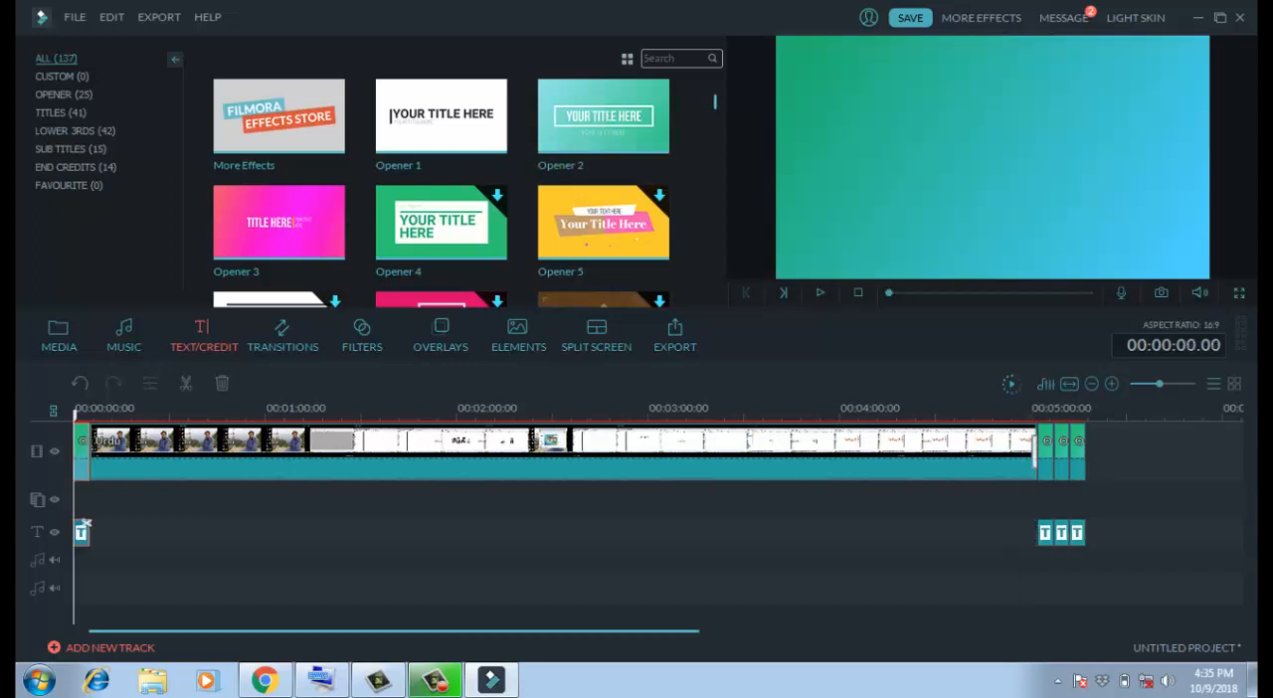
# - Delete the first two of the three title texts after the Urdu clip, keeping only the last one
pyautogui.click(1044, 527)
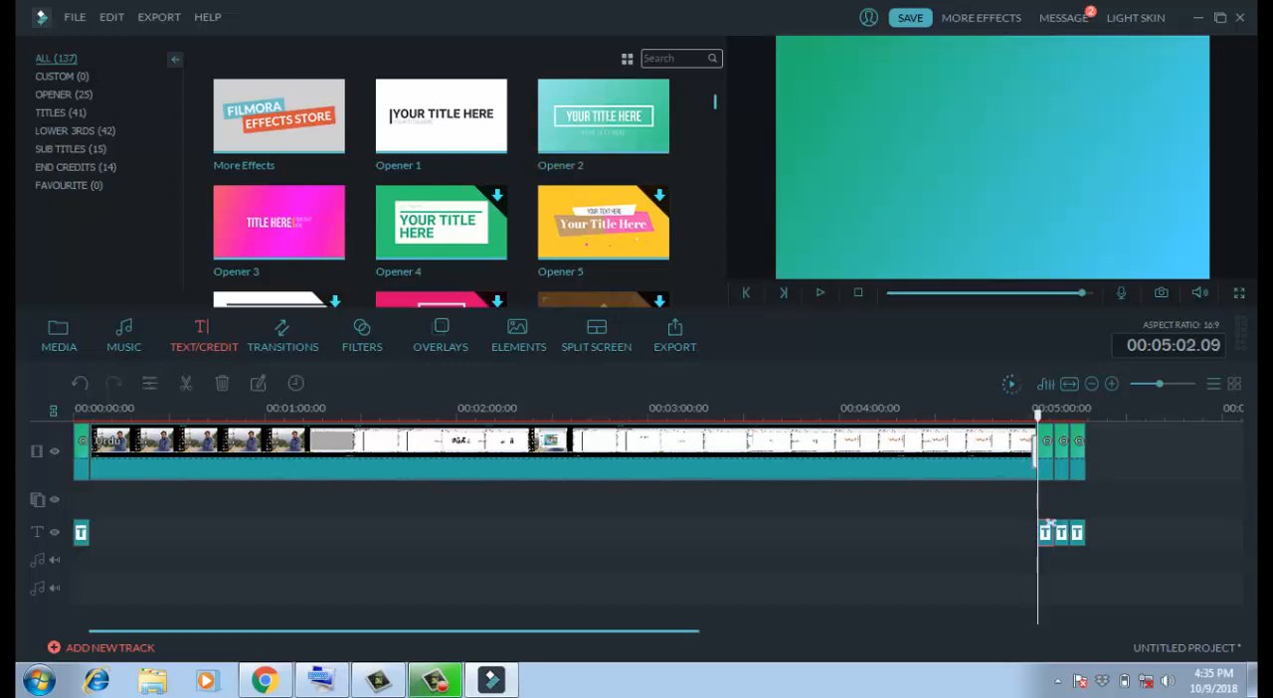
pyautogui.moveTo(1047, 527); pyautogui.dragTo(433, 533)
pyautogui.rightClick(433, 533)
pyautogui.click(440, 524)
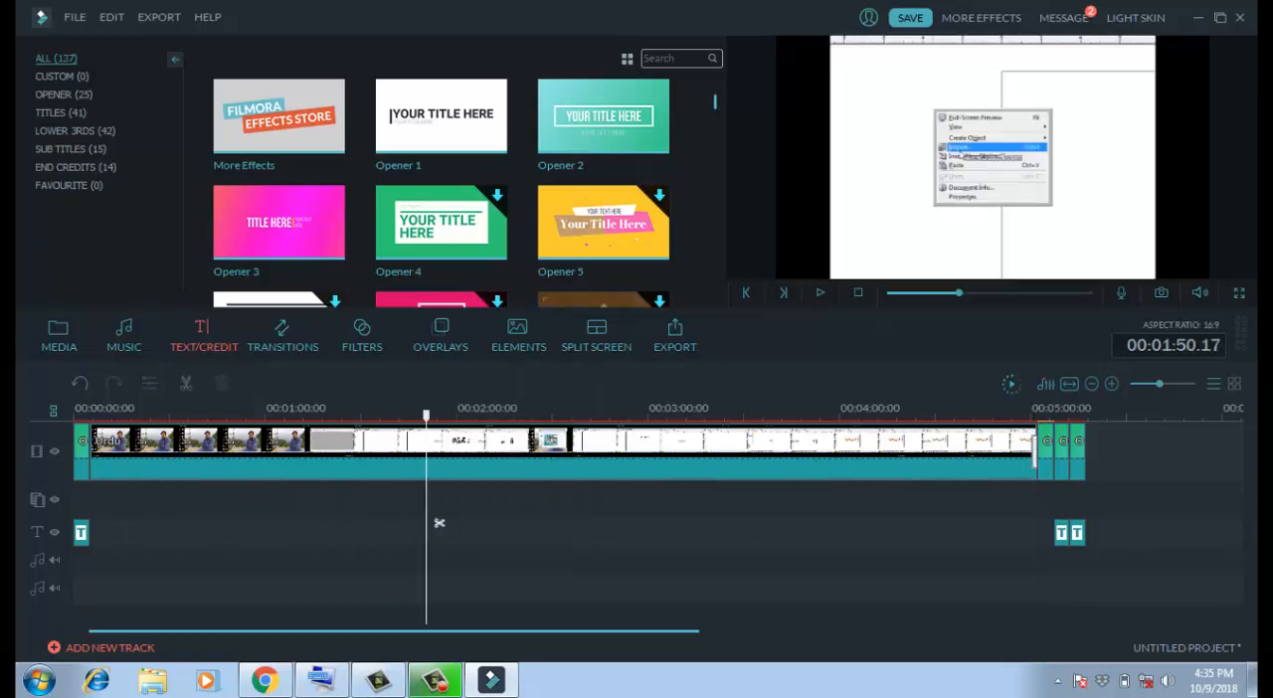
pyautogui.click(1058, 532)
pyautogui.rightClick(1062, 529)
pyautogui.click(1068, 523)
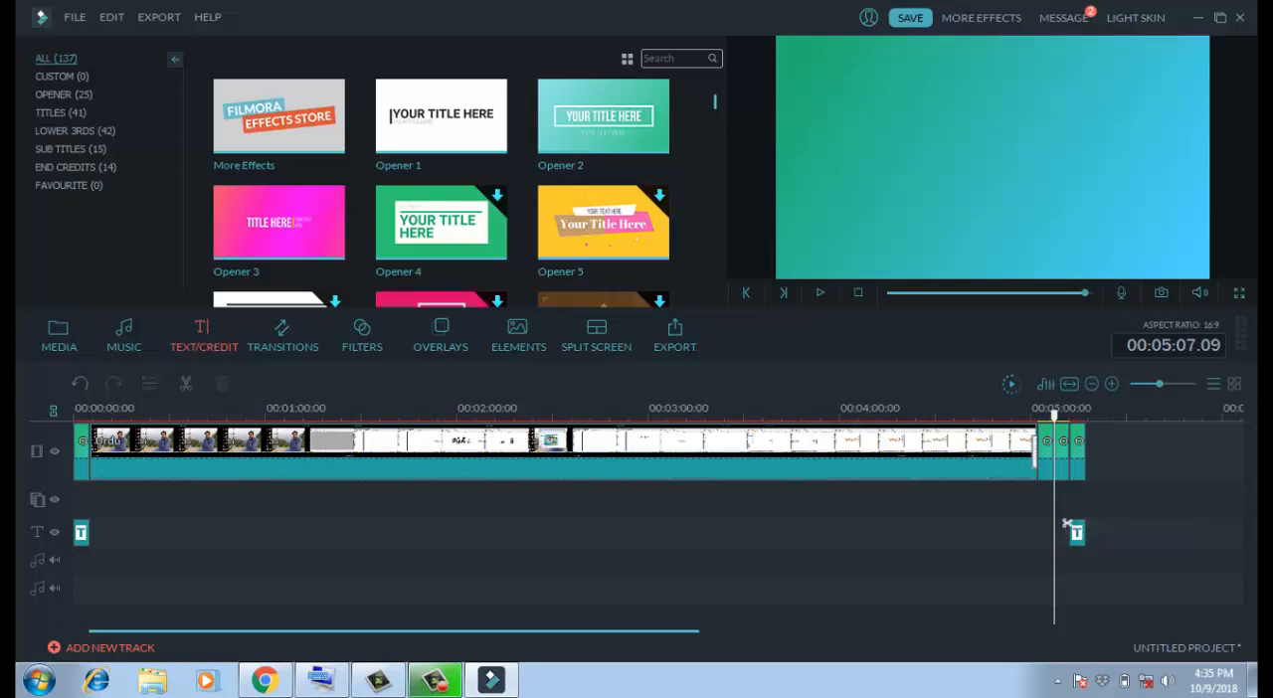
# - Preview the opening title from the start of the timeline and pause while its text is displayed
pyautogui.click(84, 527)
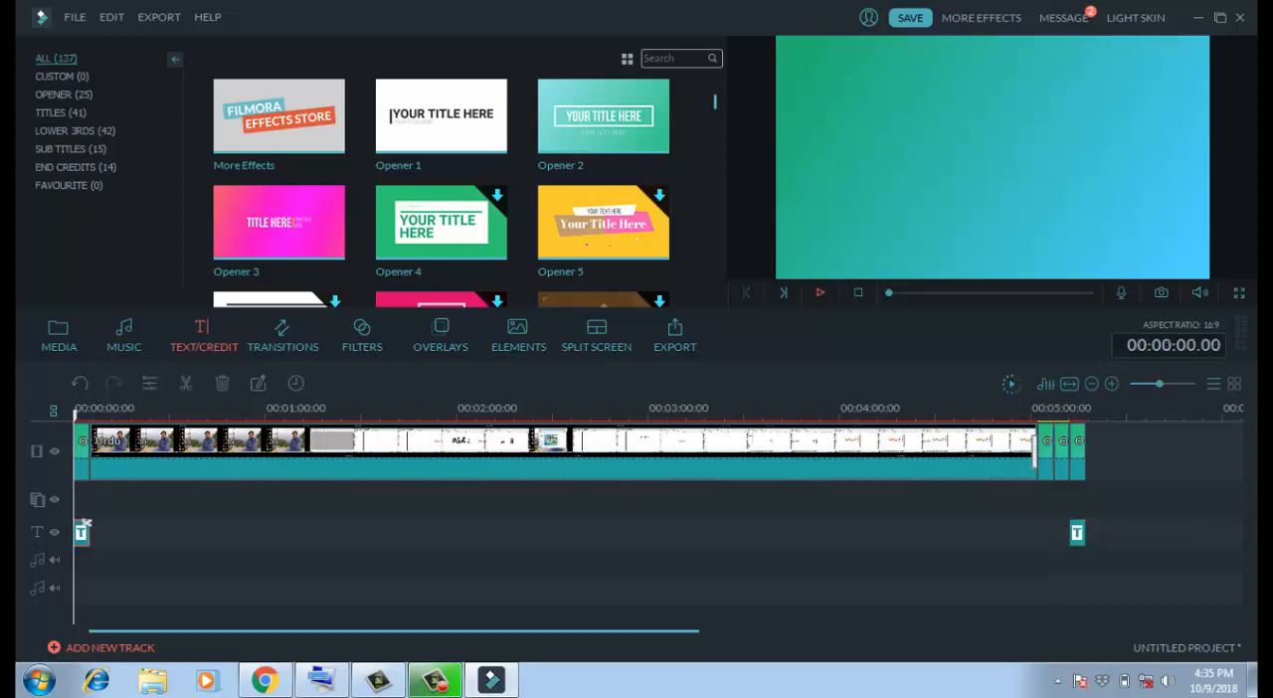
pyautogui.click(819, 292)
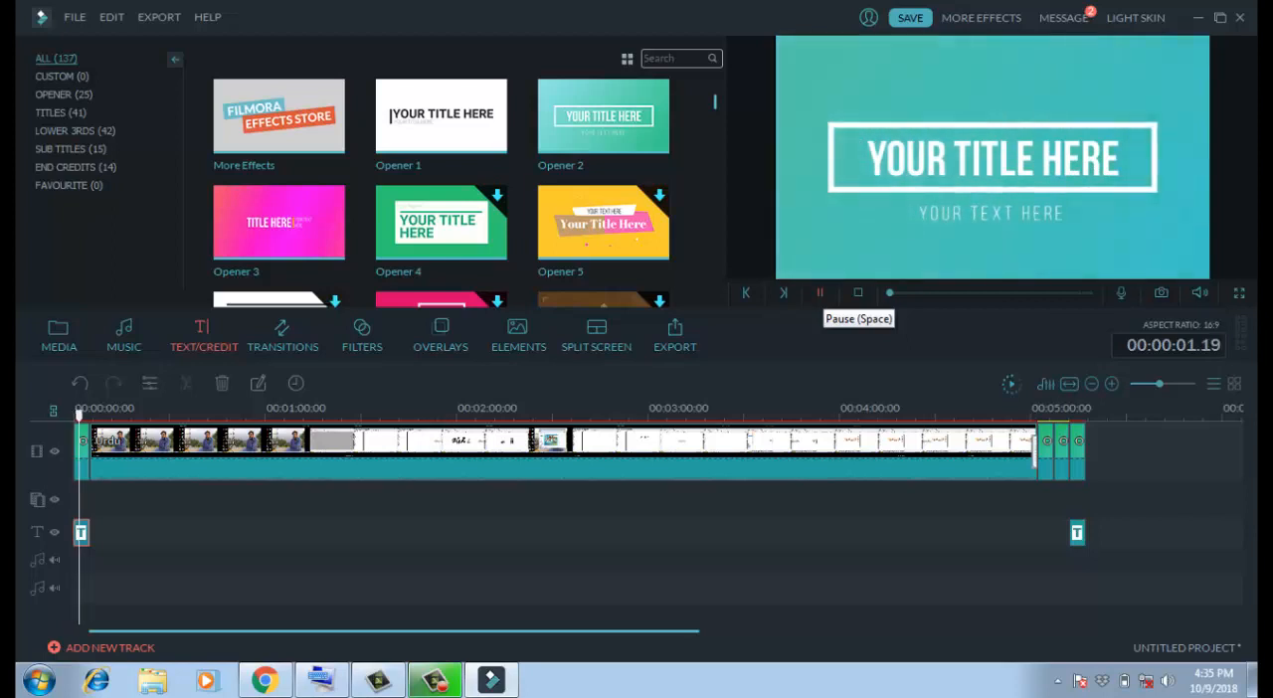
pyautogui.click(820, 293)
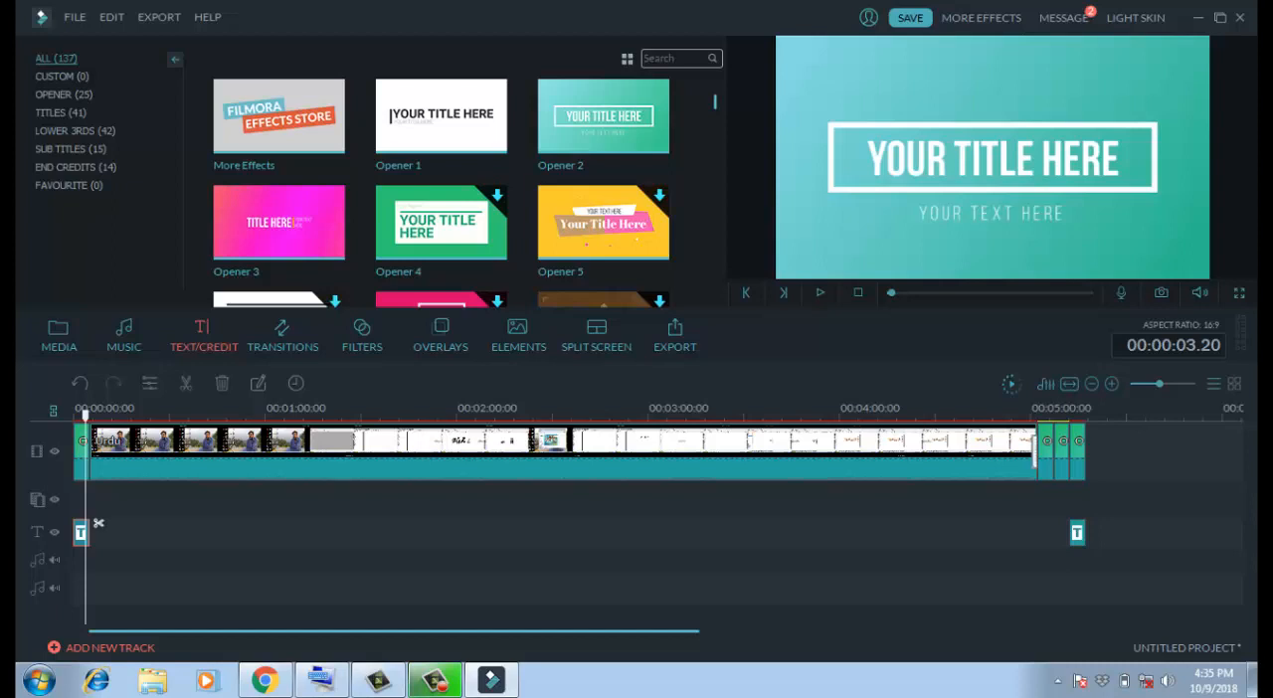
# - Replace the main text of the opening title with the presenter's full name
pyautogui.doubleClick(98, 523)
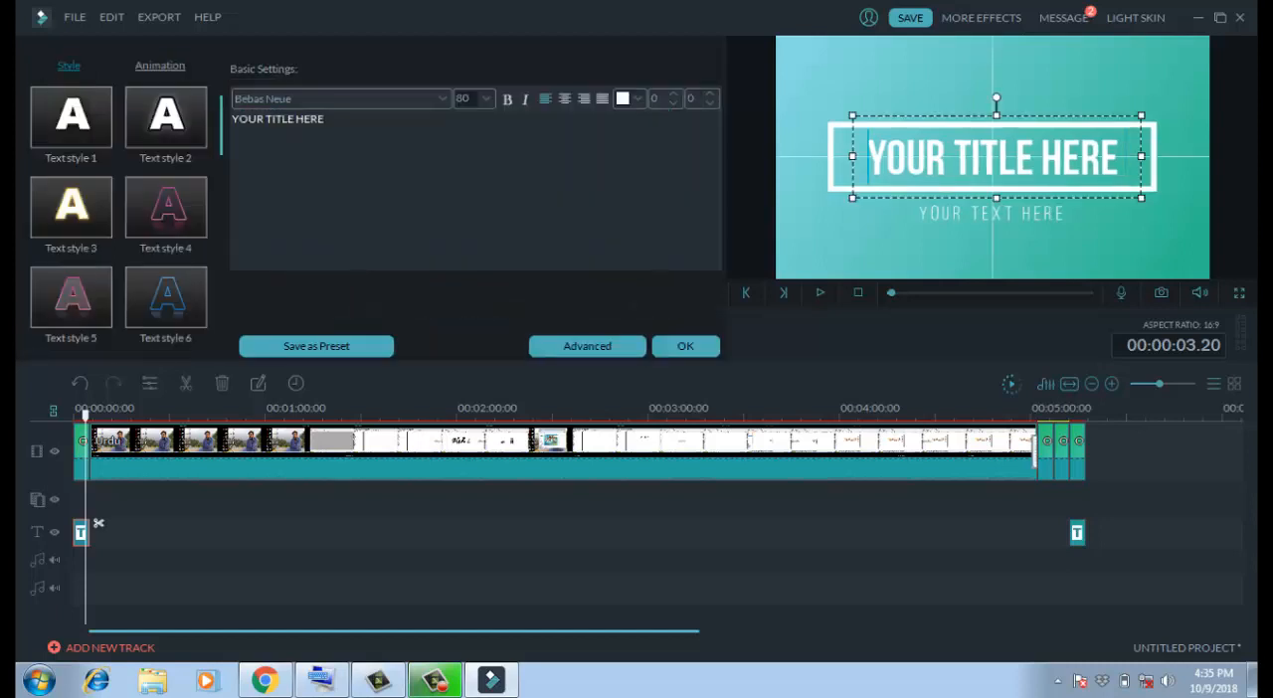
pyautogui.moveTo(868, 157); pyautogui.dragTo(1121, 157)
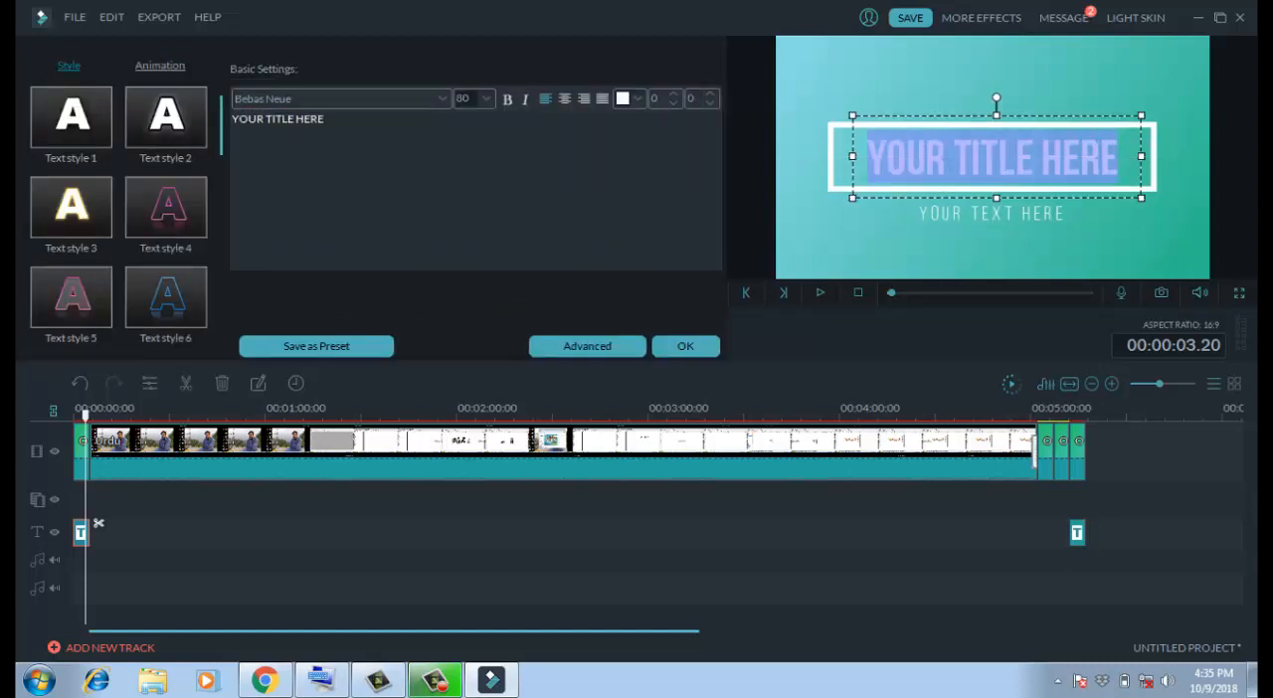
pyautogui.write('RA')
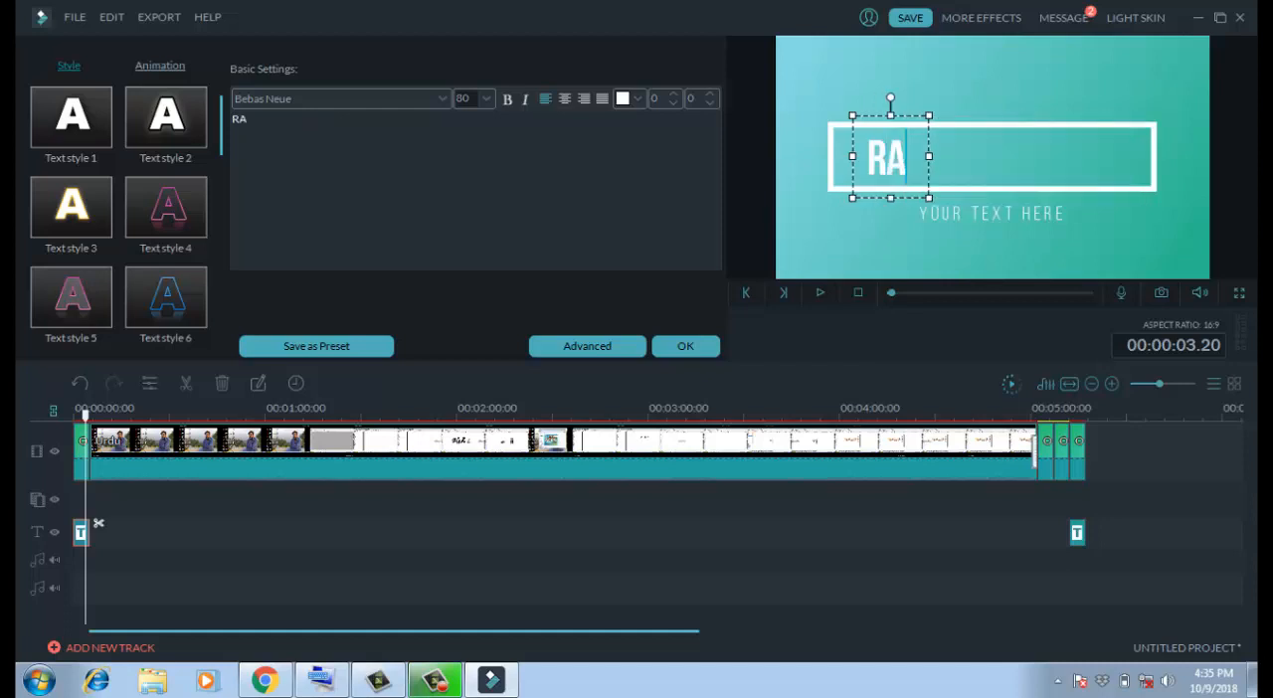
pyautogui.write('SHID SARWAR')
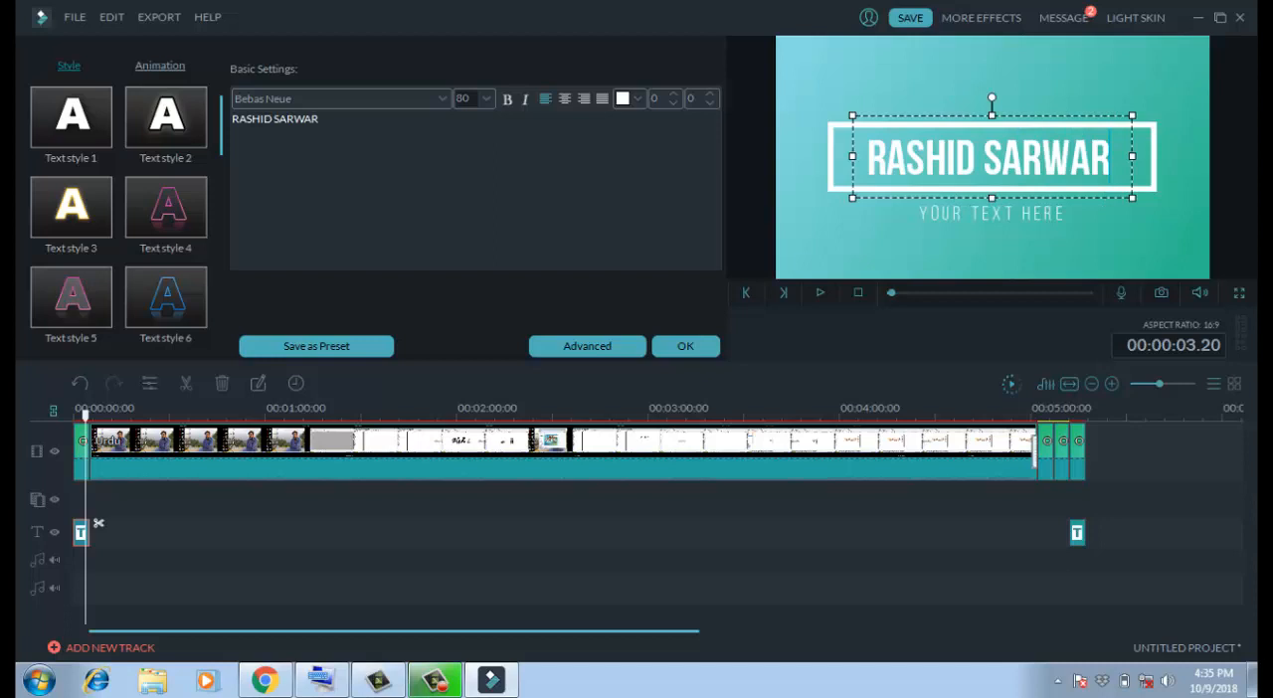
# - Replace the opening title's subtitle with "PAKISTAN" and deselect the text box
pyautogui.click(1055, 213)
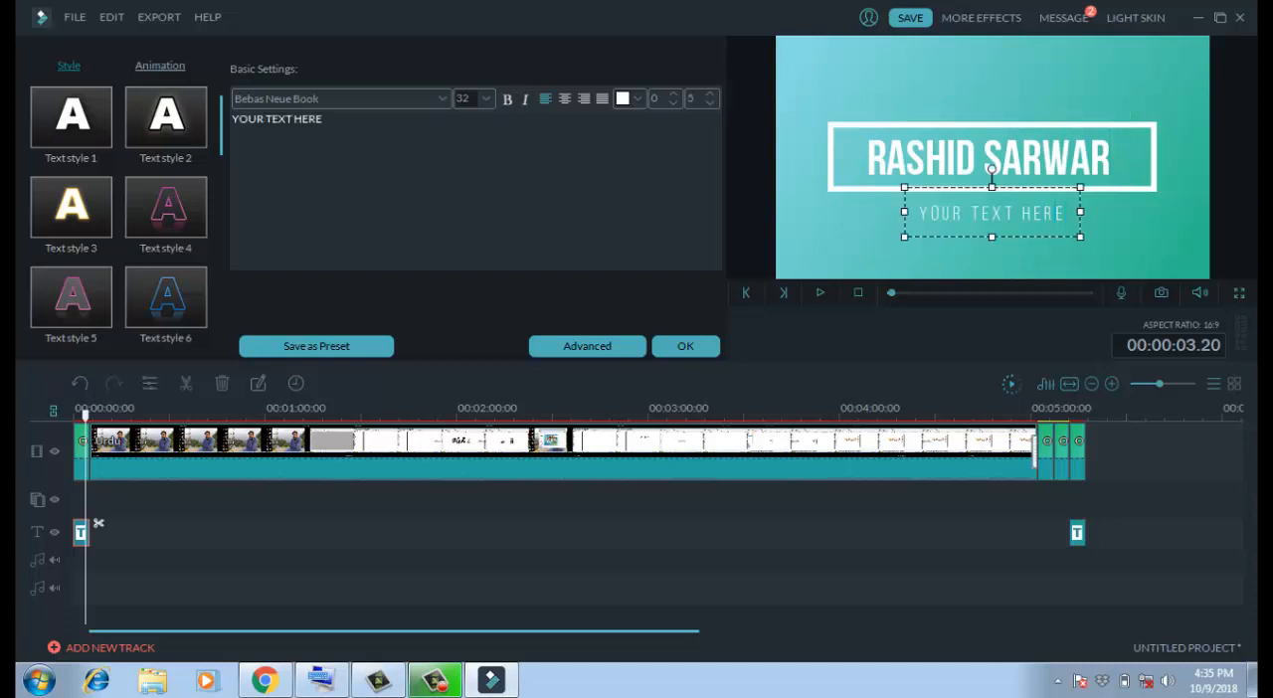
pyautogui.moveTo(930, 212); pyautogui.dragTo(1066, 213)
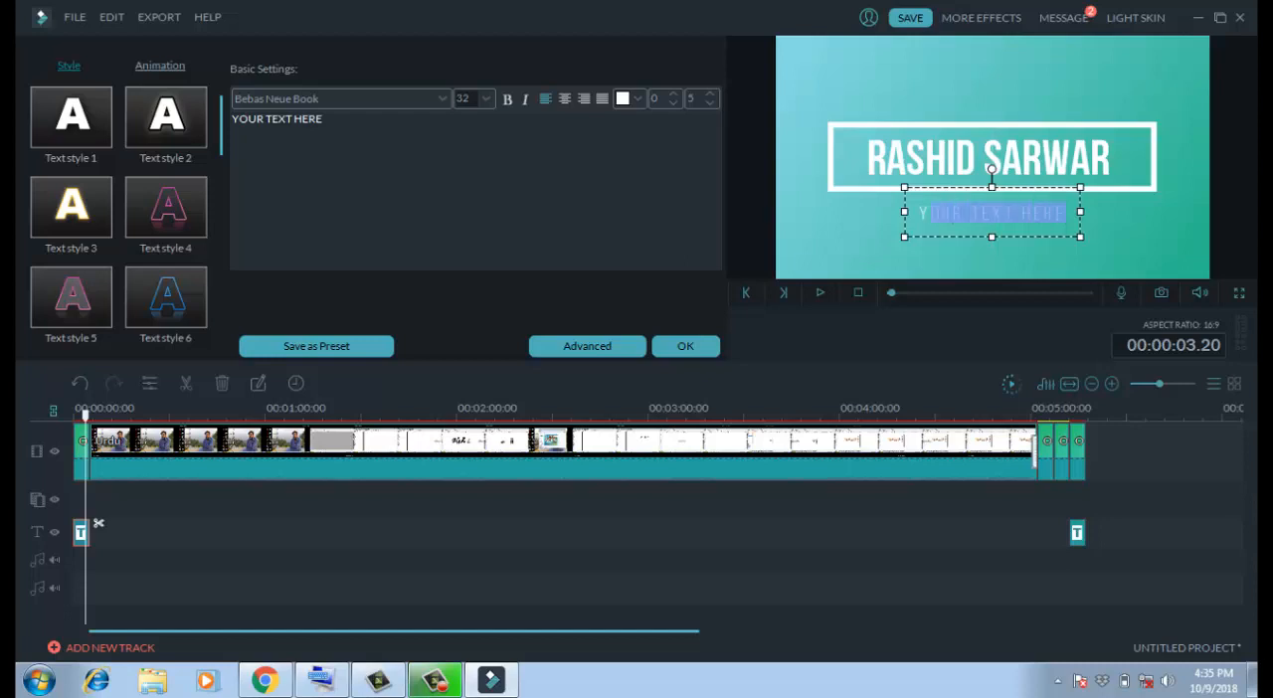
pyautogui.press('BackSpace')
pyautogui.write('P')
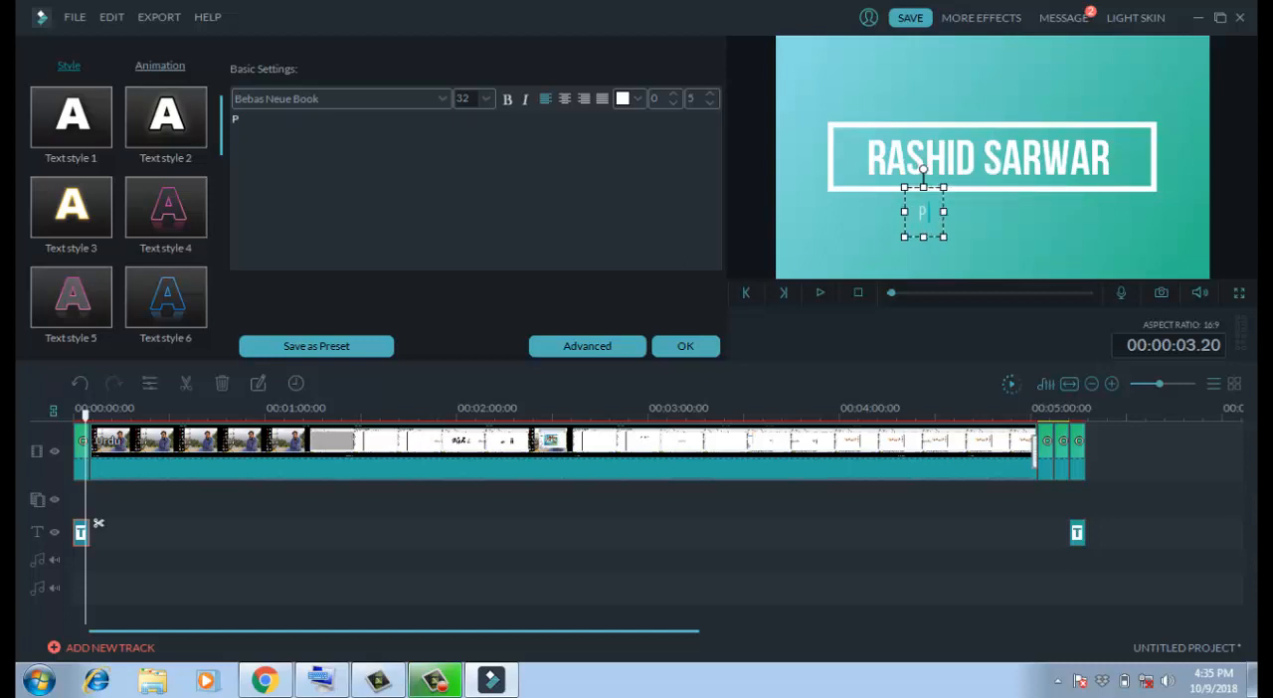
pyautogui.write('AKISTAN')
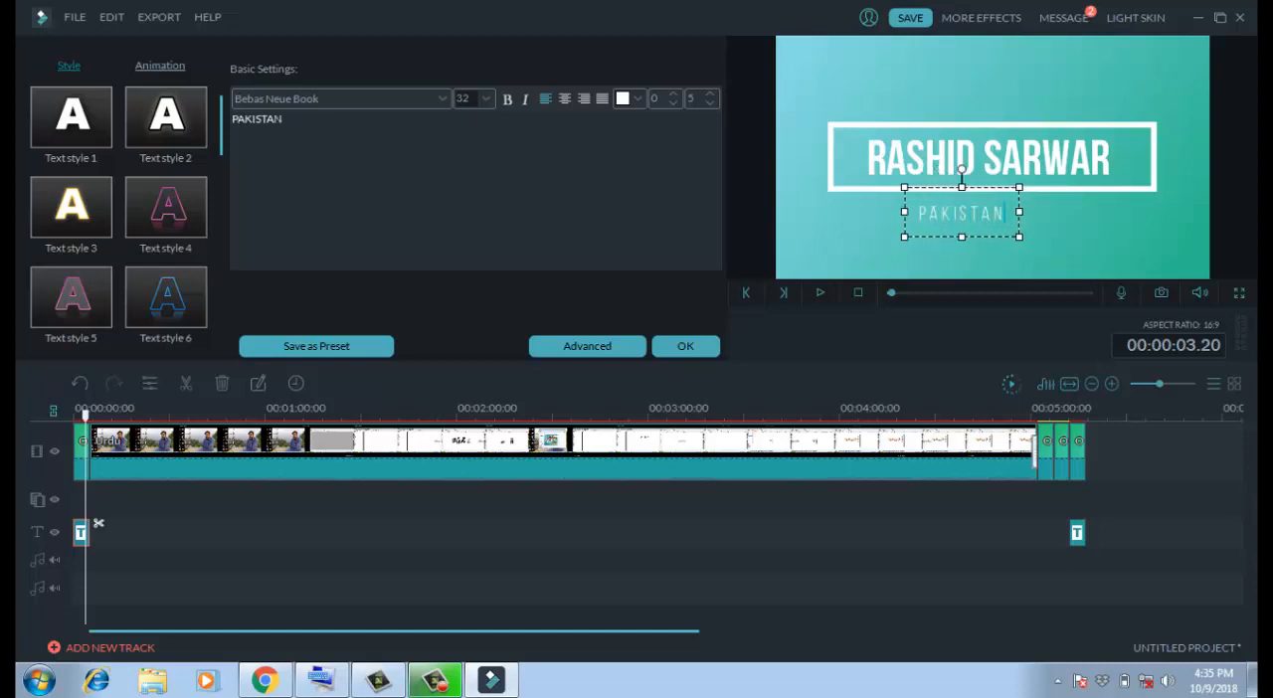
pyautogui.press('Escape')
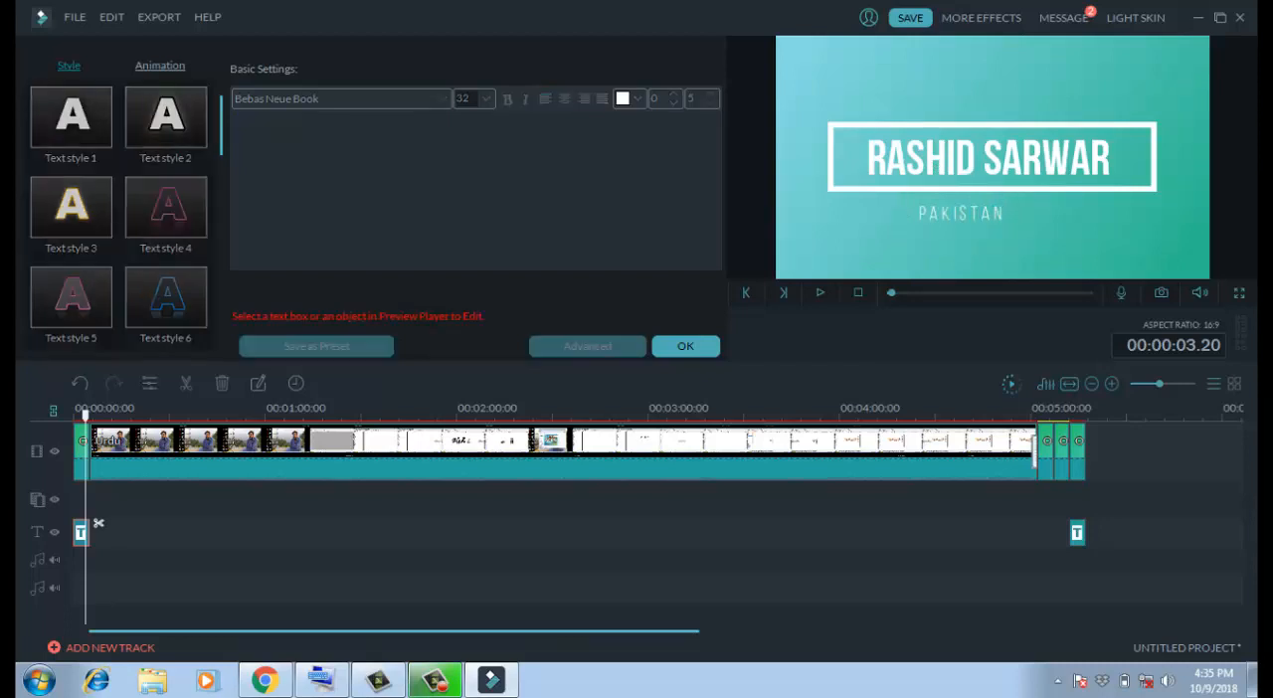
# - Set the closing title's main text to "THANKS FOR WATHING" and shrink it to fit inside the white frame
pyautogui.click(1072, 533)
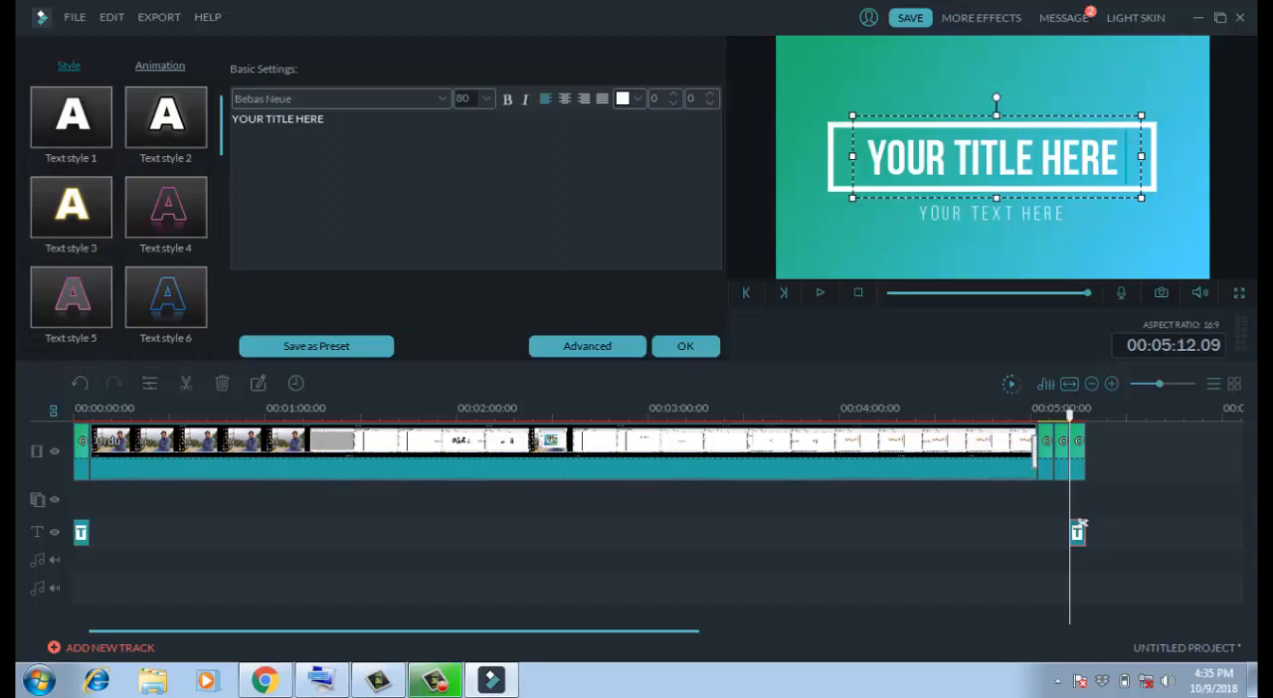
pyautogui.moveTo(865, 159); pyautogui.dragTo(1120, 160)
pyautogui.write('THA')
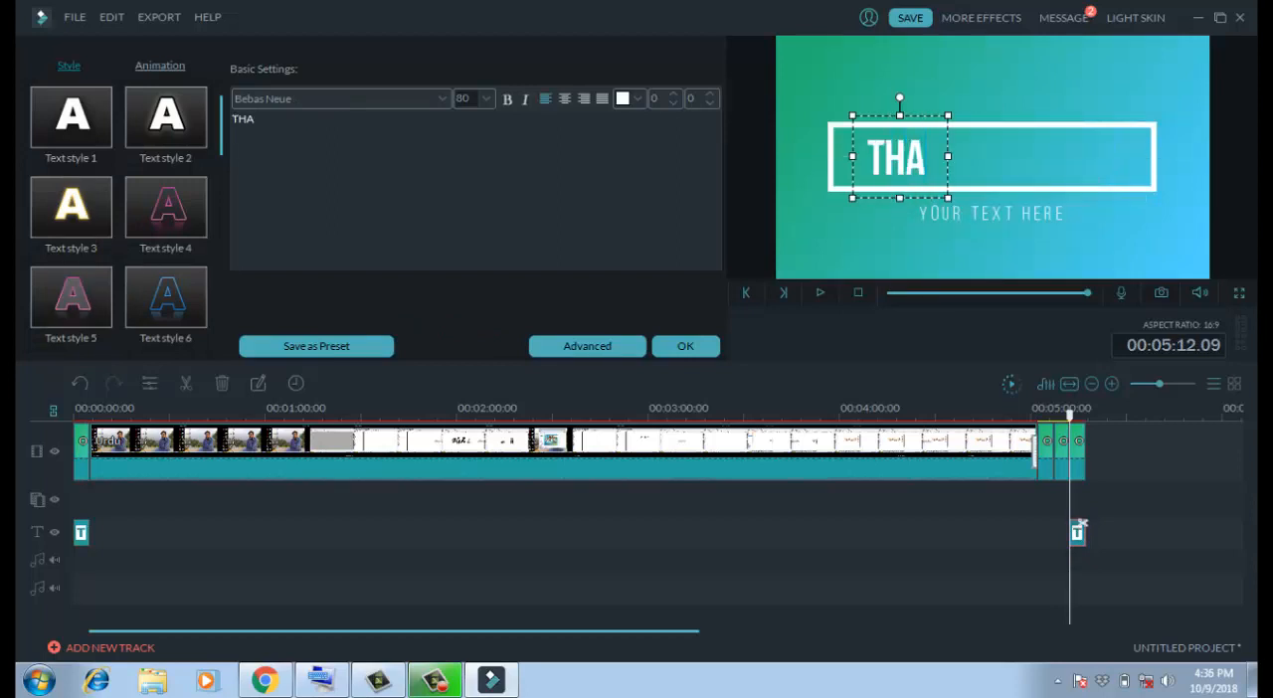
pyautogui.write('NKS FOR')
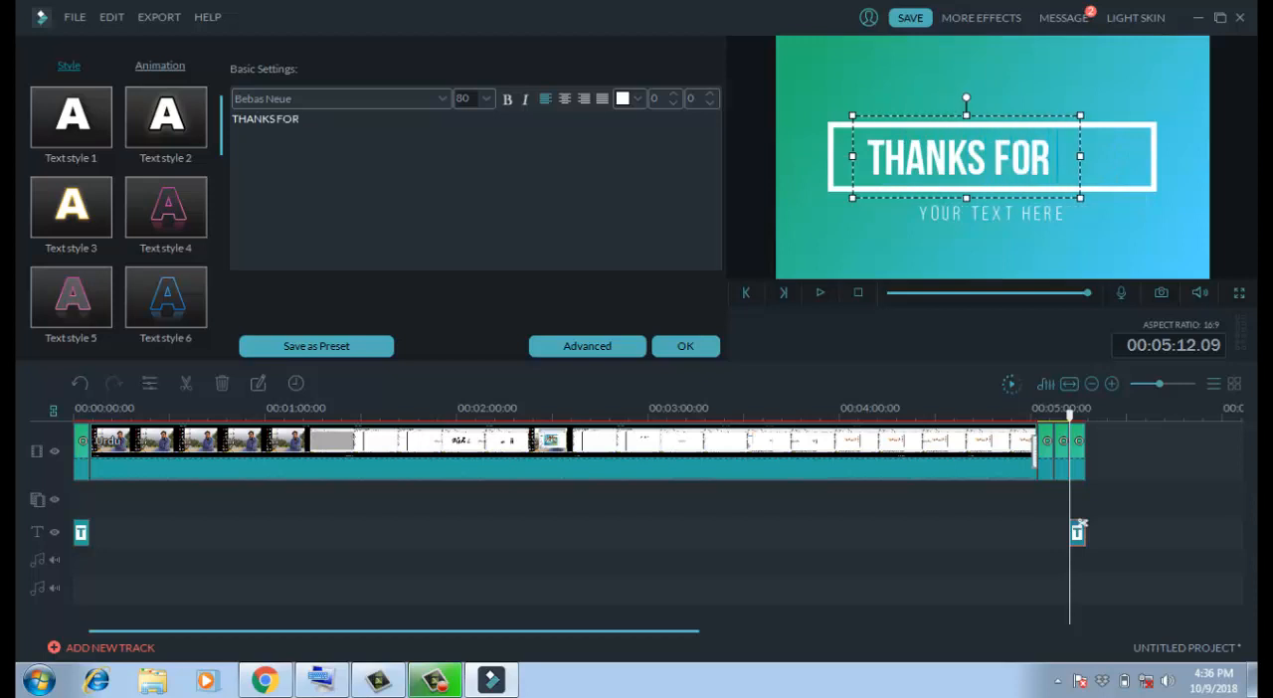
pyautogui.write(' WATHING')
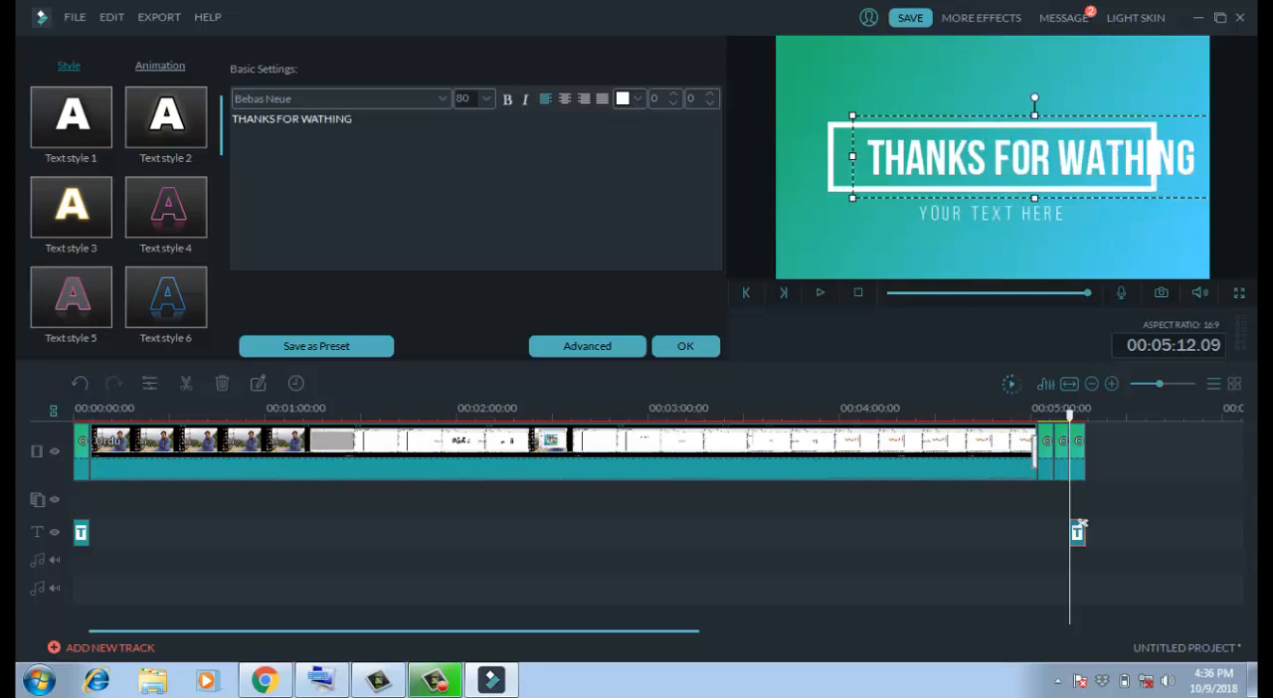
pyautogui.moveTo(852, 198); pyautogui.dragTo(952, 182)
pyautogui.moveTo(1200, 150); pyautogui.dragTo(997, 228)
# - Remove the placeholder subtitle from the closing title and play the title through
pyautogui.click(991, 212)
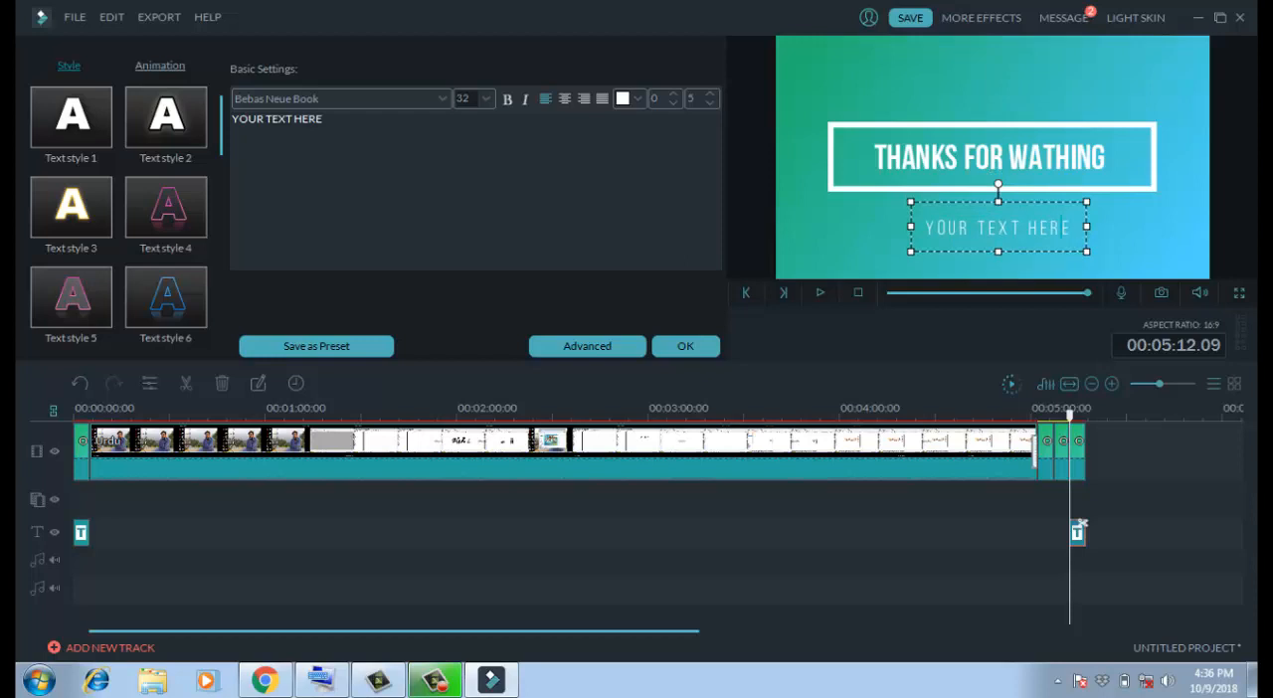
pyautogui.press('BackSpace')
pyautogui.press('BackSpace')
pyautogui.press('BackSpace')
pyautogui.press('BackSpace')
pyautogui.press('BackSpace')
pyautogui.press('BackSpace')
pyautogui.press('BackSpace')
pyautogui.press('BackSpace')
pyautogui.press('BackSpace')
pyautogui.press('BackSpace')
pyautogui.press('BackSpace')
pyautogui.press('BackSpace')
pyautogui.press('BackSpace')
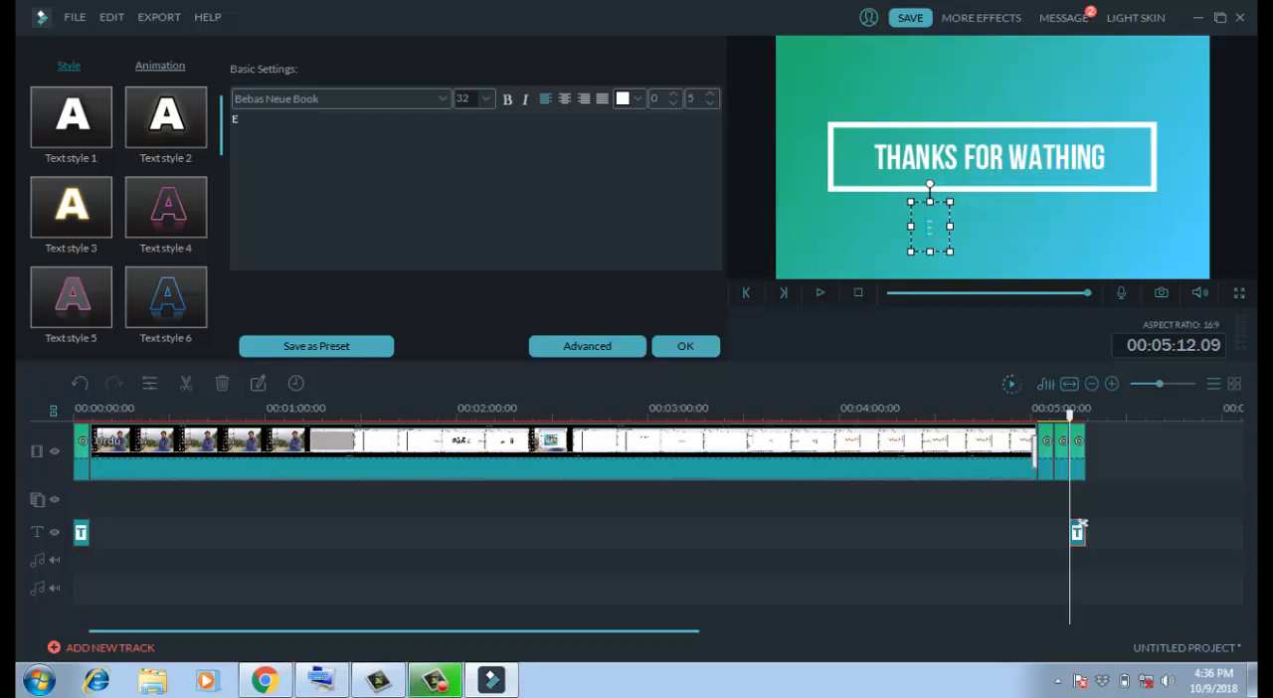
pyautogui.press('BackSpace')
pyautogui.press('BackSpace')
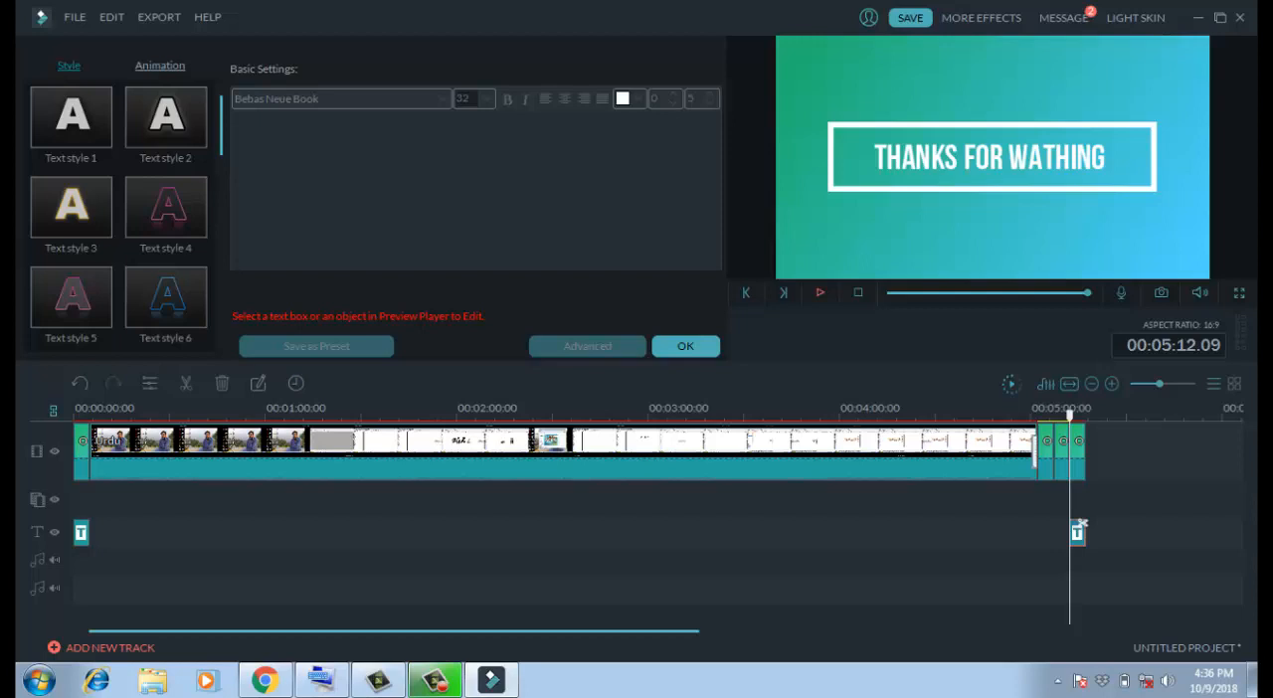
pyautogui.click(819, 293)
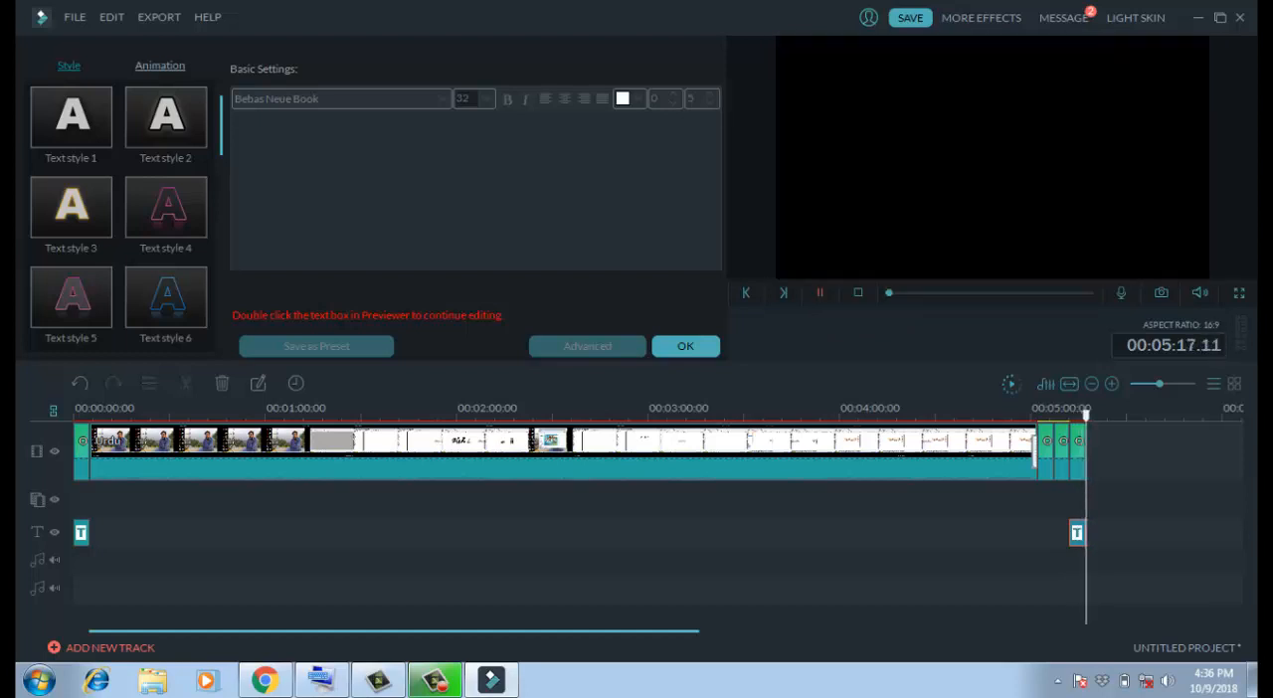
# - Delete the two surplus background clips between the Urdu clip and the closing title
pyautogui.rightClick(1062, 471)
pyautogui.click(1073, 461)
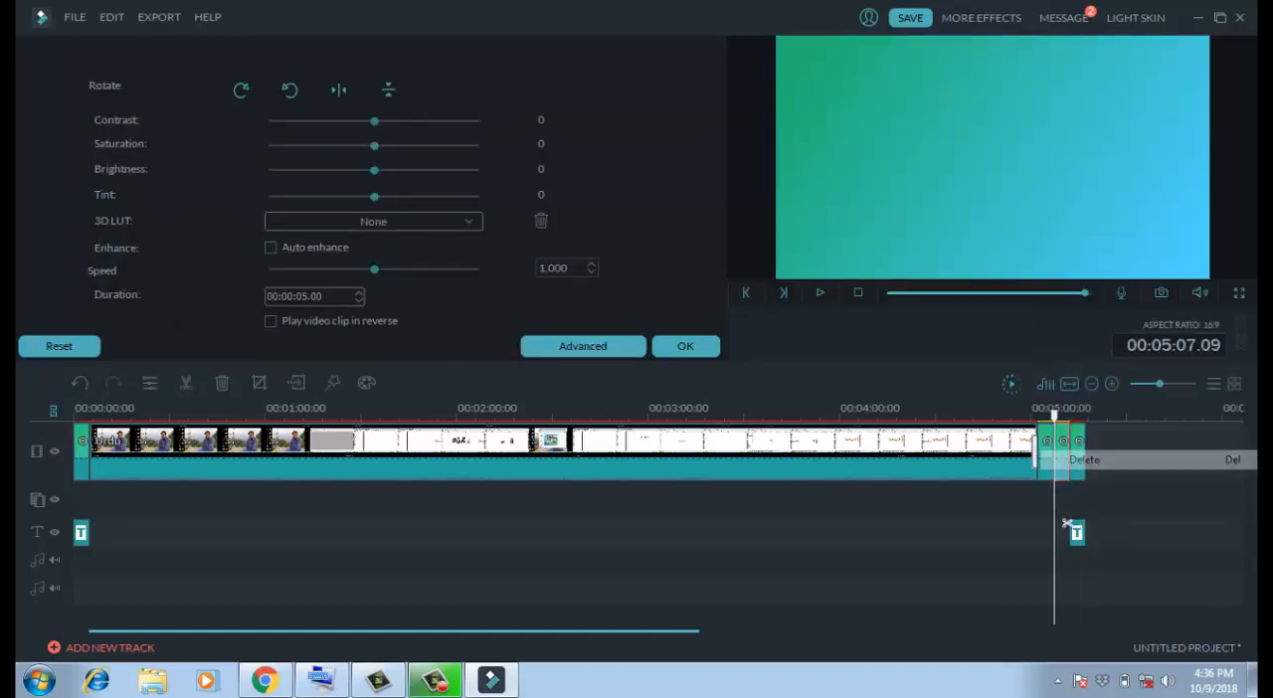
pyautogui.rightClick(1044, 467)
pyautogui.click(1072, 460)
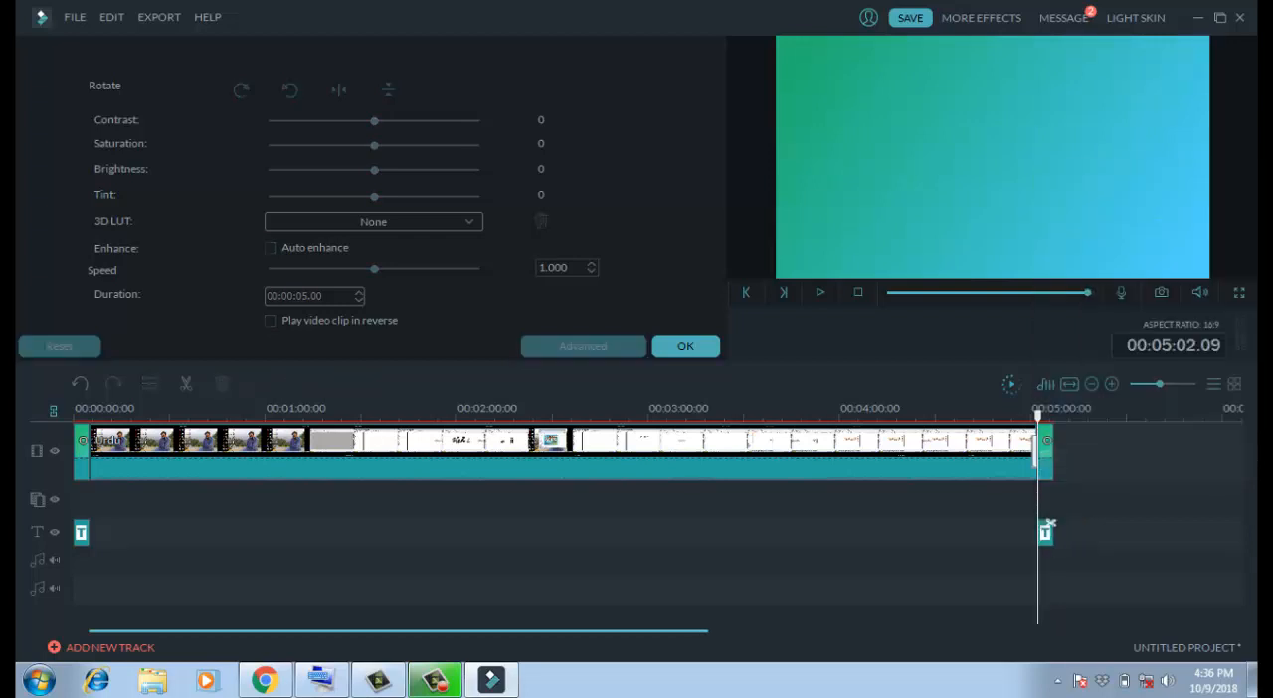
# - Play the opening title through into the Urdu clip, close the clip settings and pause playback
pyautogui.click(78, 409)
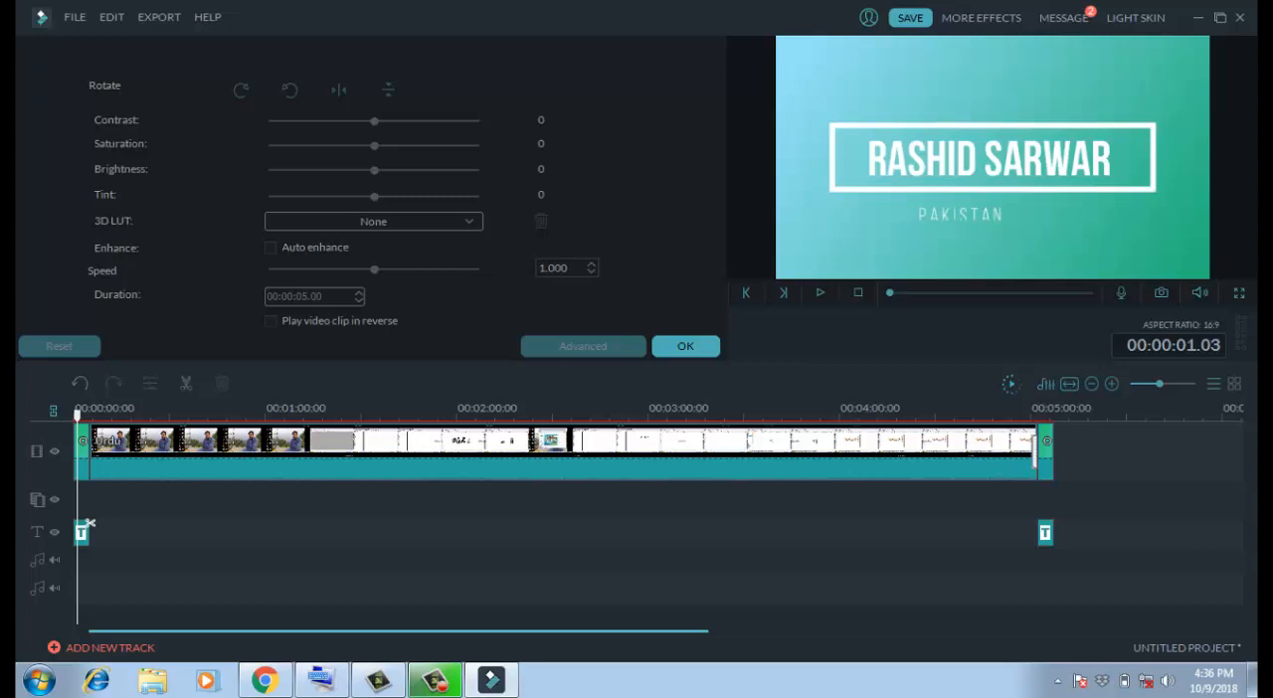
pyautogui.moveTo(78, 523); pyautogui.dragTo(73, 524)
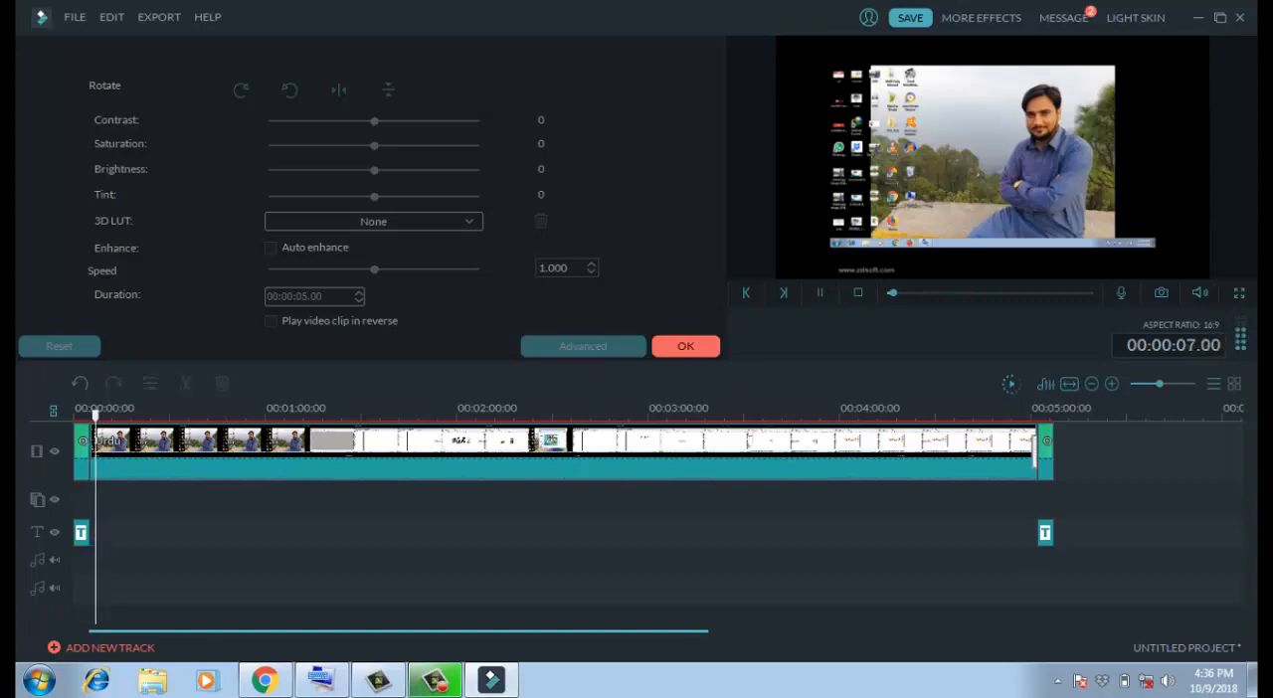
pyautogui.click(685, 345)
pyautogui.click(819, 293)
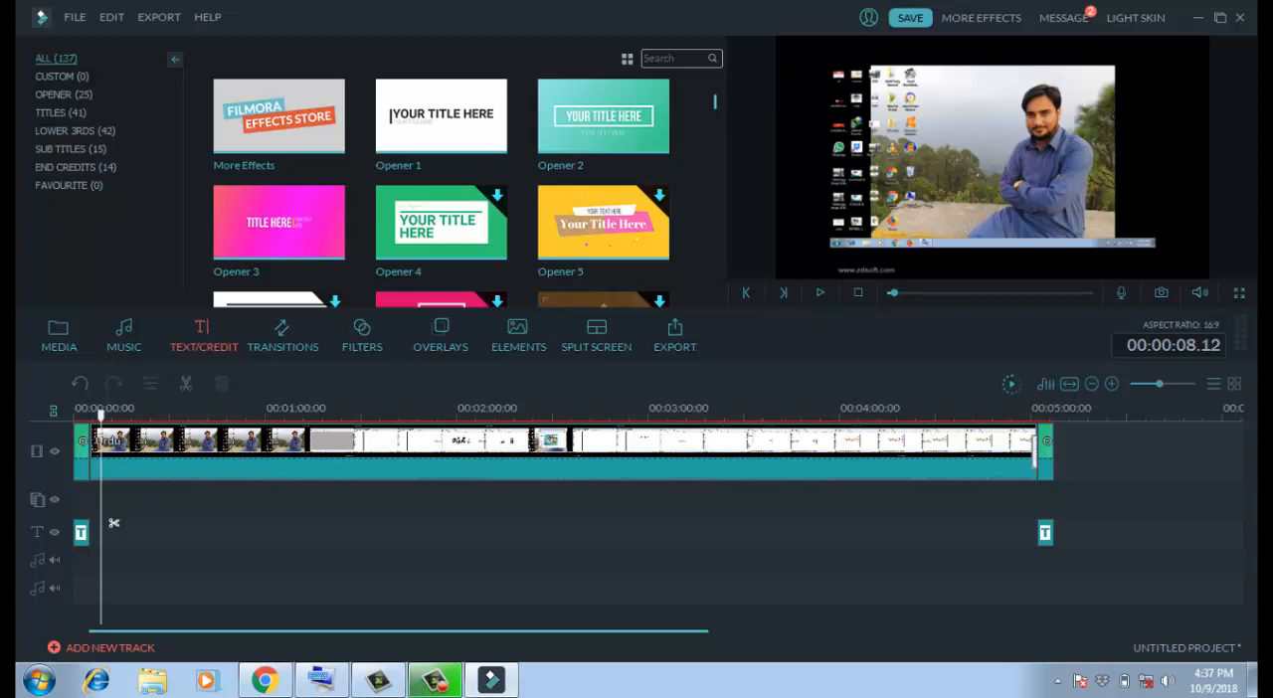
# - Move the playhead near the end of the Urdu clip and play through the closing title
pyautogui.moveTo(100, 411); pyautogui.dragTo(1032, 411)
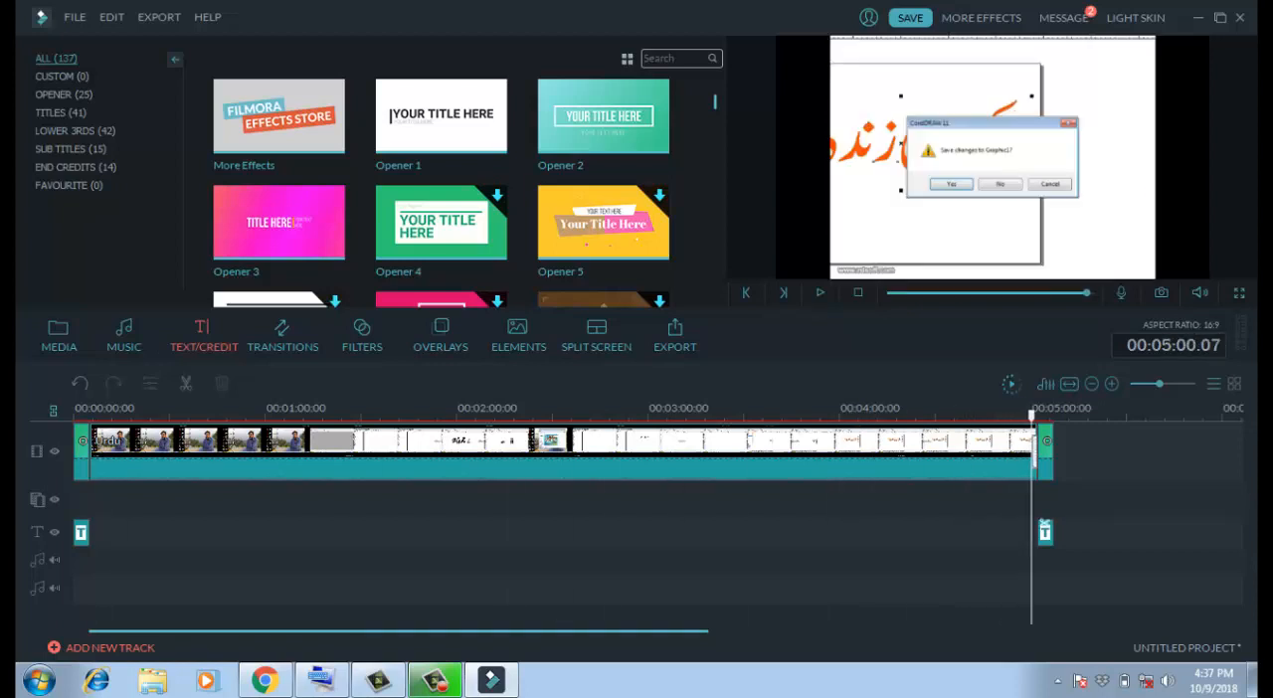
pyautogui.moveTo(1199, 292)
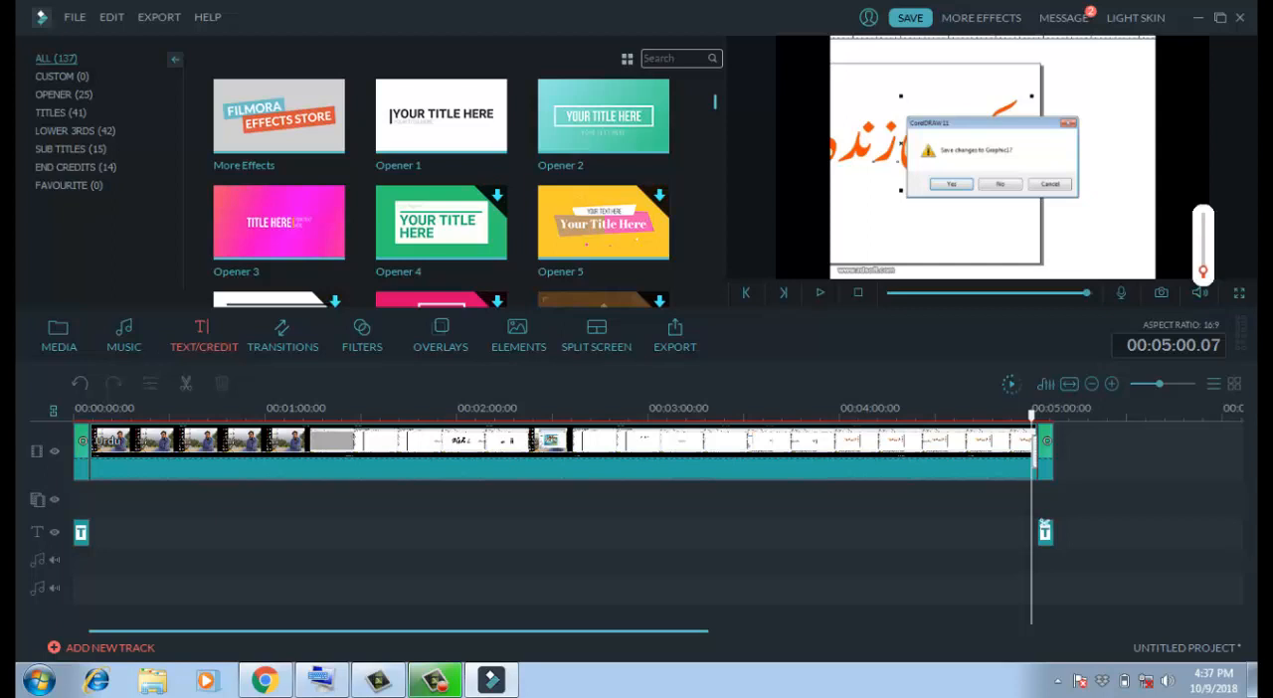
pyautogui.click(820, 292)
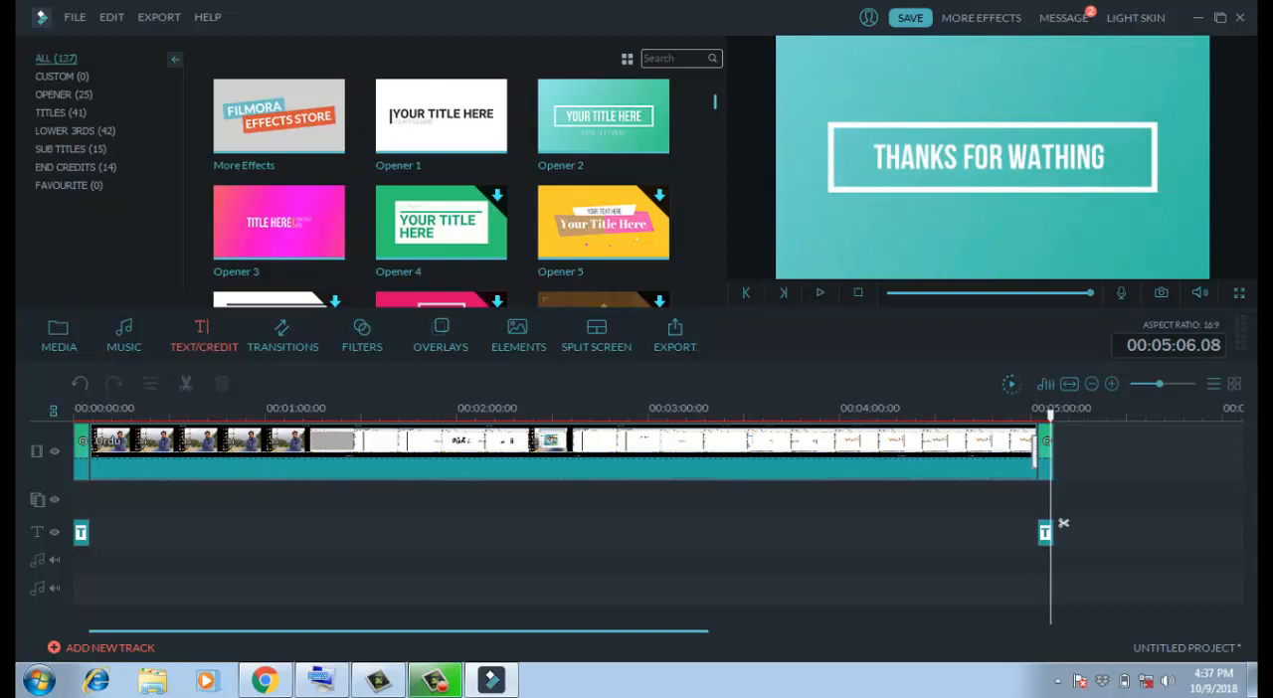
# - Add a Fade transition between the opening title and the Urdu clip and play through it from the start
pyautogui.click(82, 453)
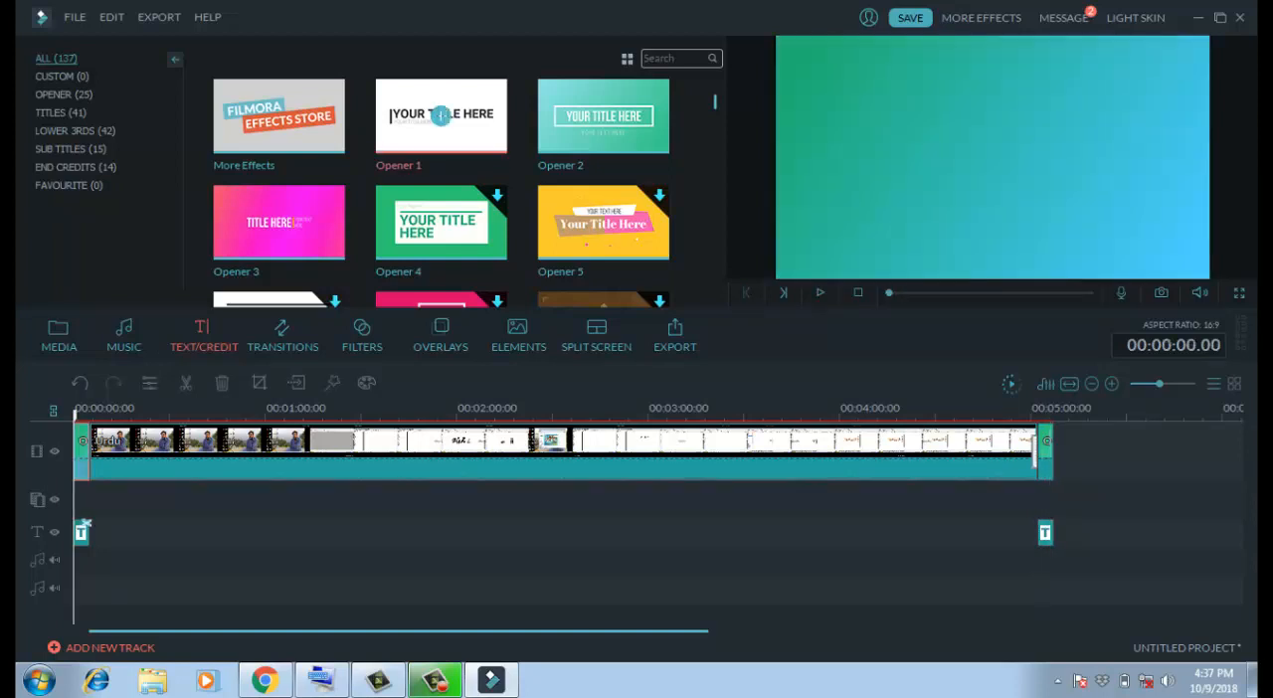
pyautogui.click(282, 336)
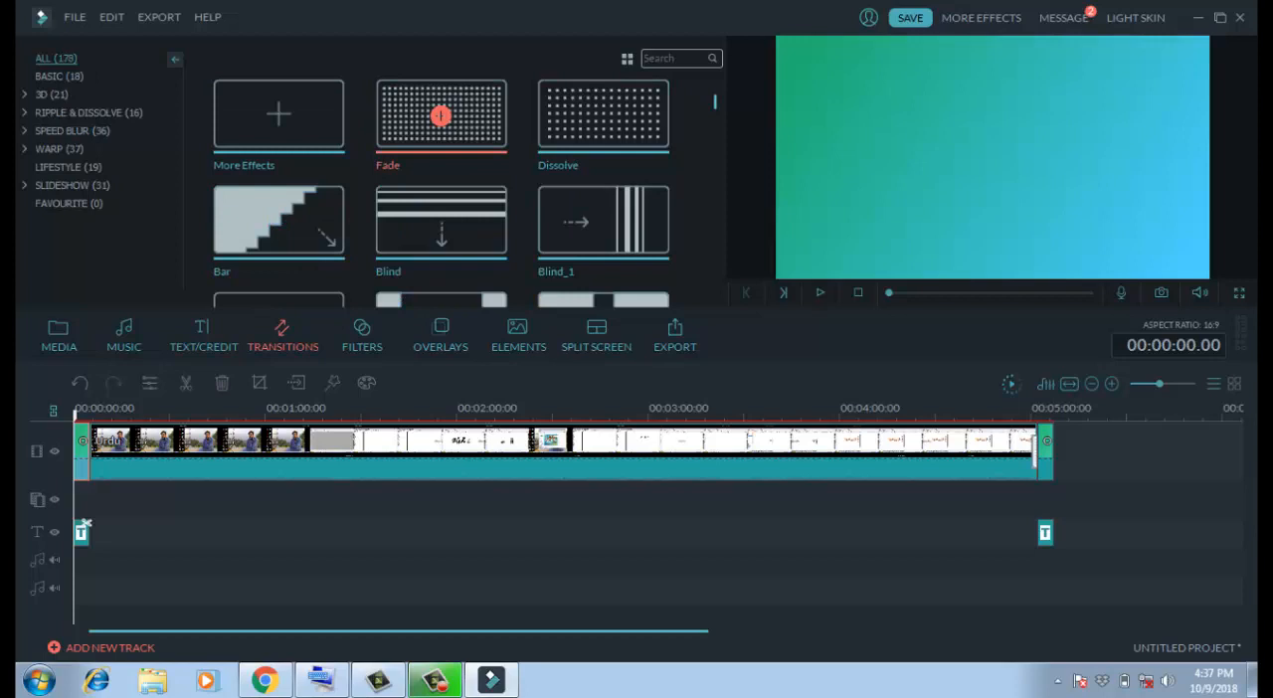
pyautogui.click(440, 116)
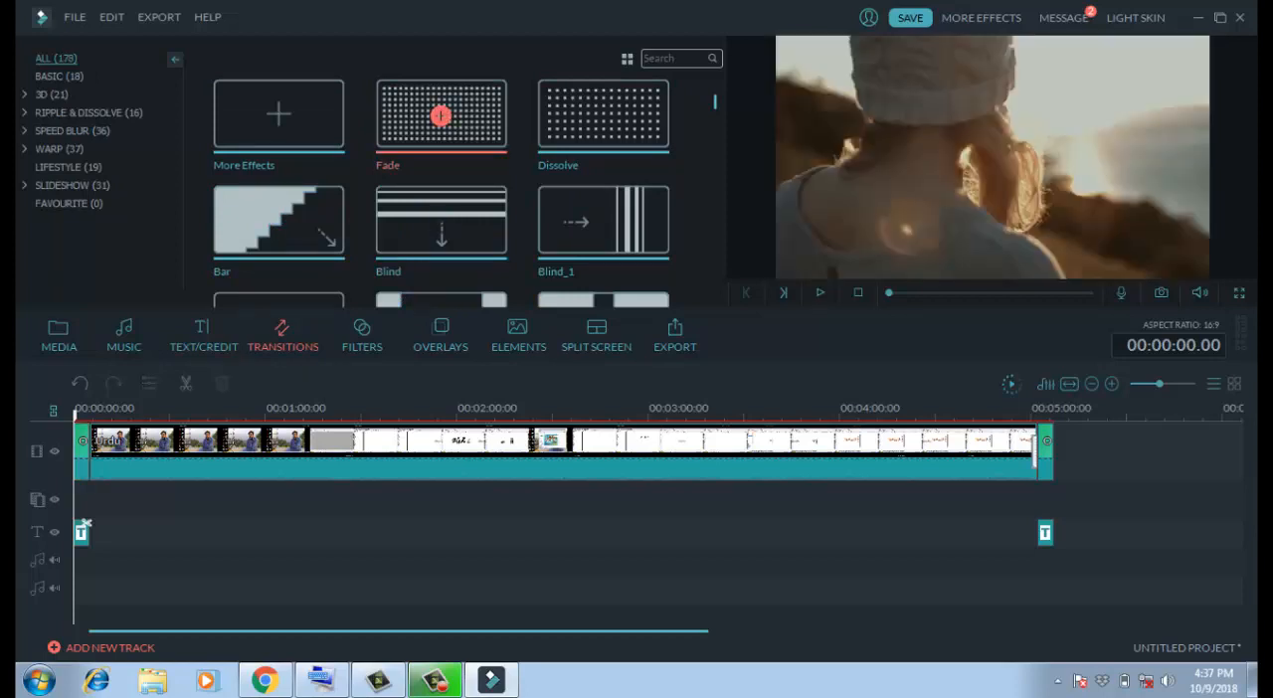
pyautogui.click(86, 524)
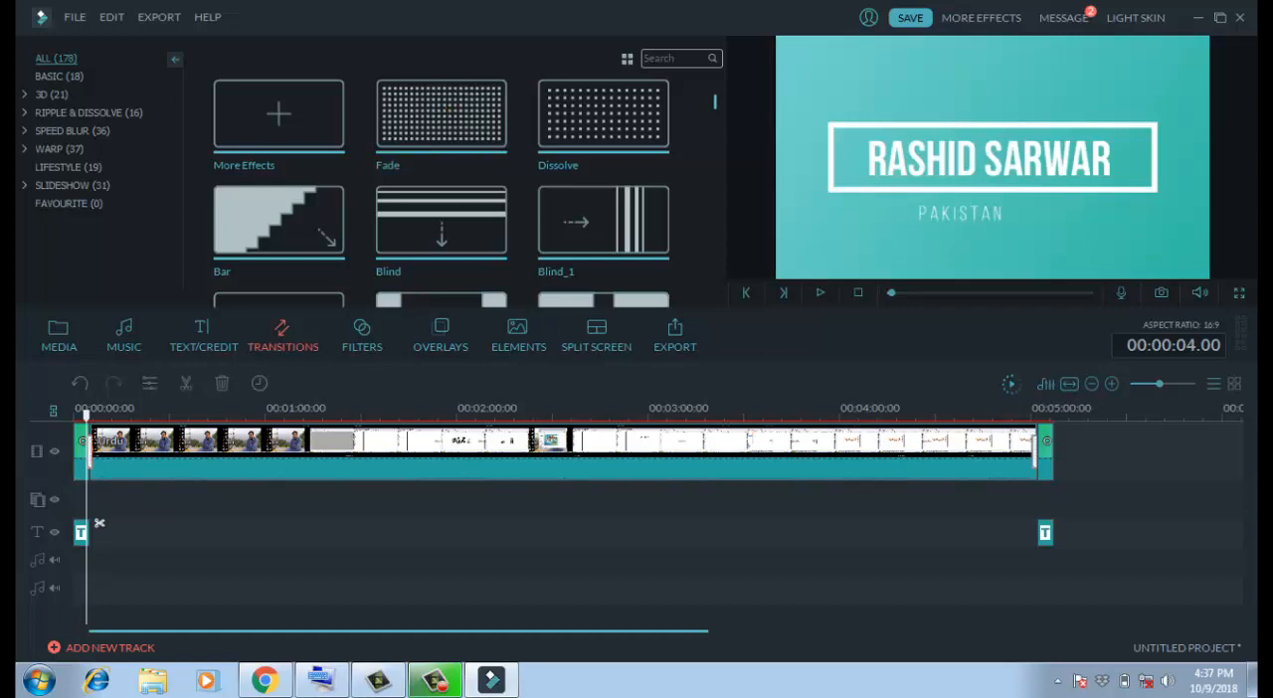
pyautogui.moveTo(87, 524); pyautogui.dragTo(74, 524)
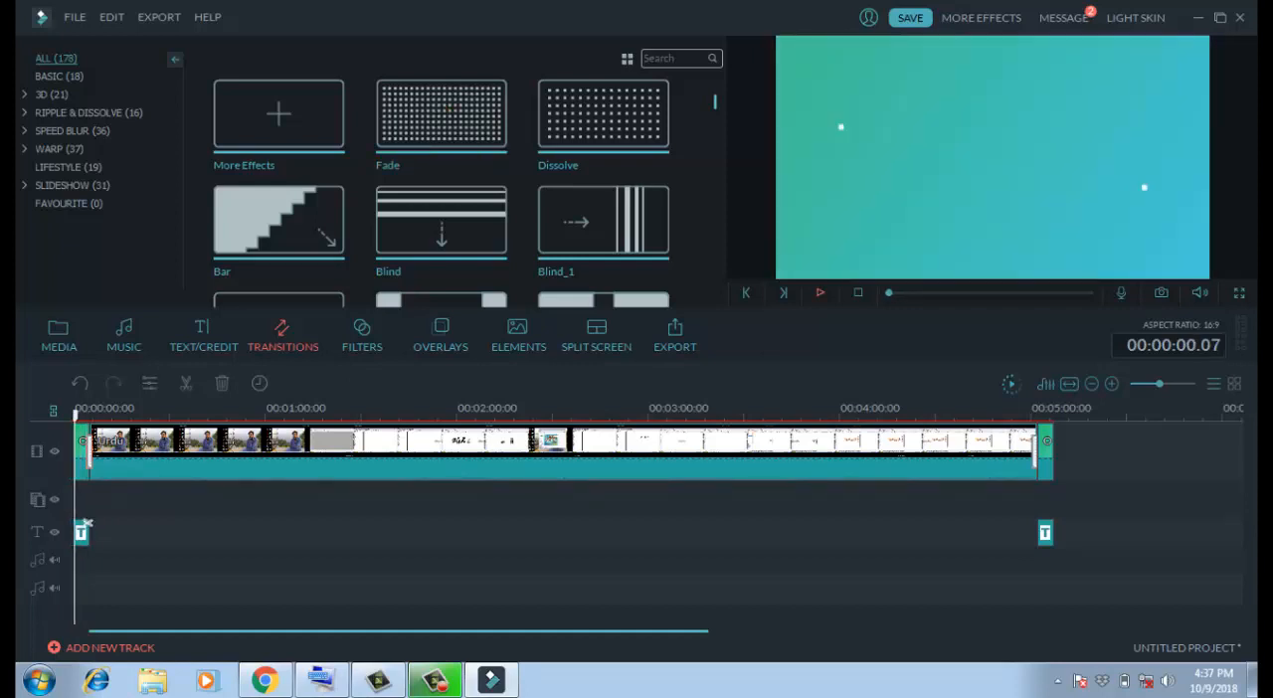
pyautogui.click(819, 293)
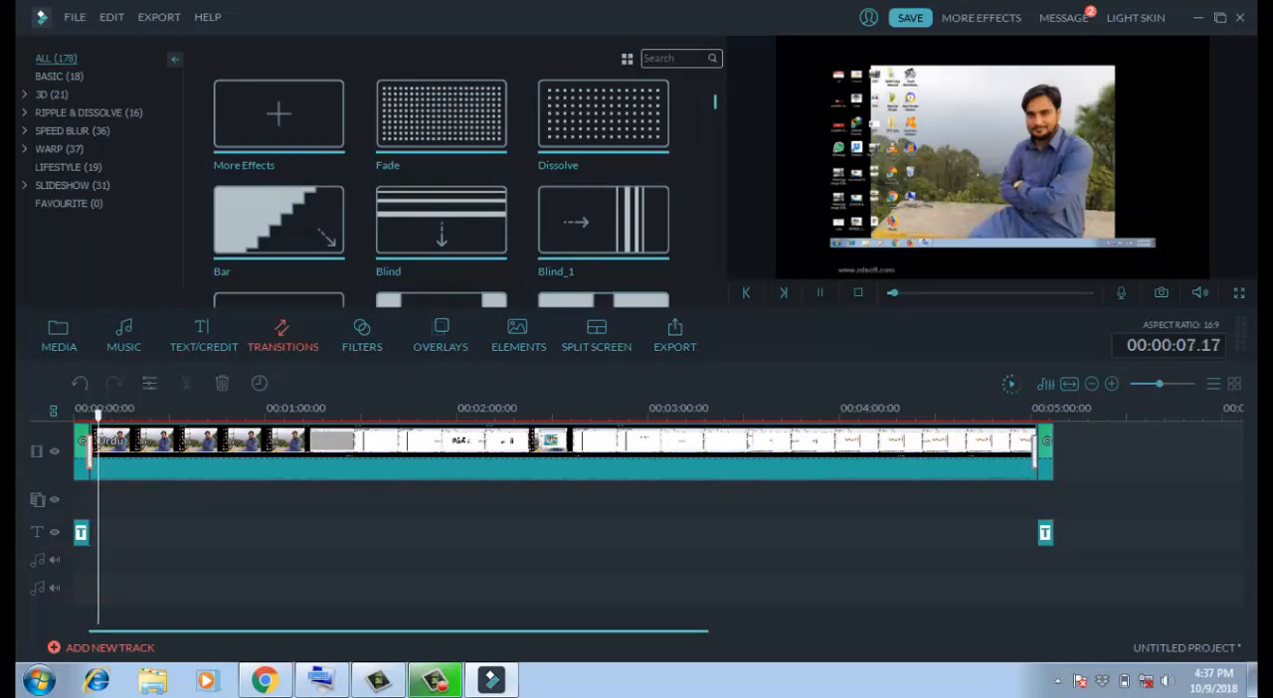
# - Apply the Fade transition before the closing title, reapply it after the opening title, and play through the opening transition
pyautogui.click(441, 116)
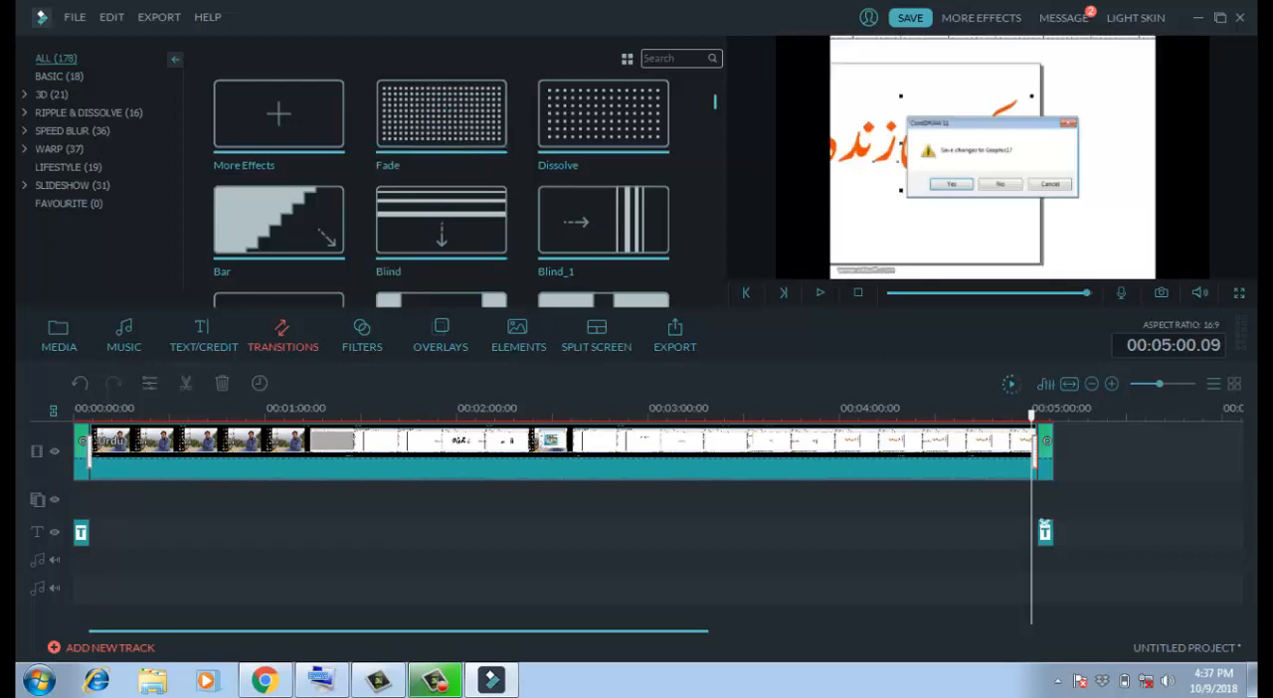
pyautogui.moveTo(1031, 415); pyautogui.dragTo(86, 416)
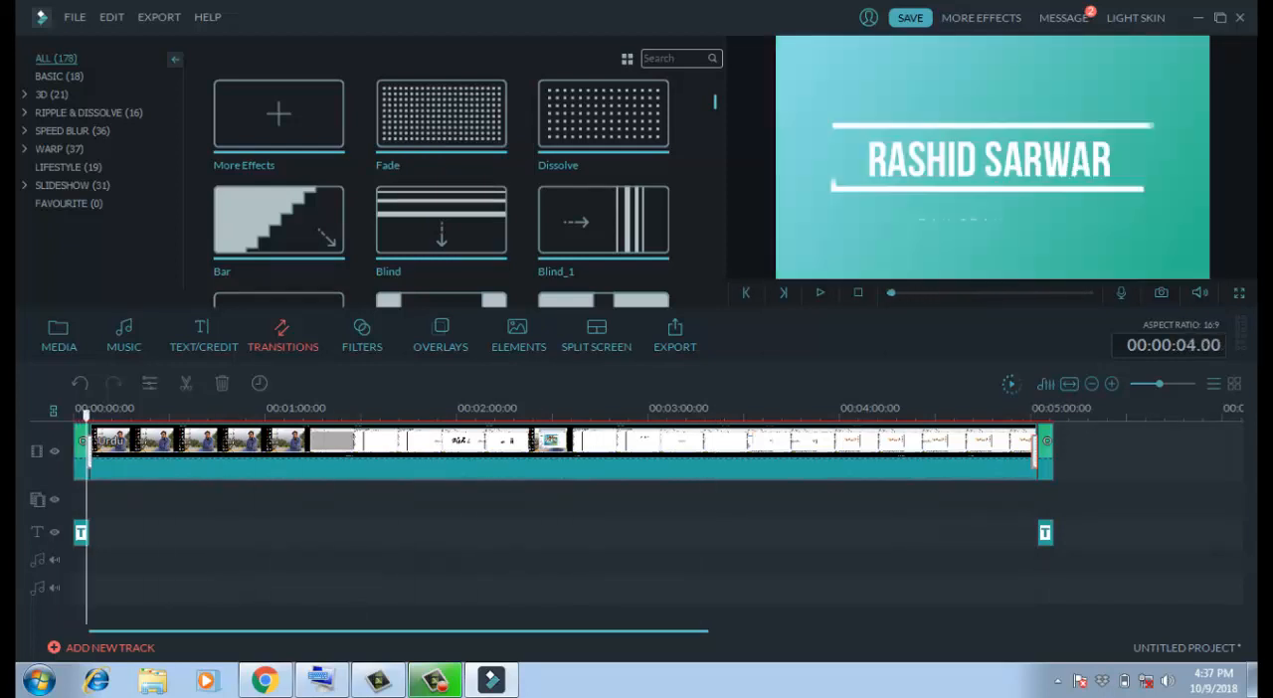
pyautogui.click(441, 115)
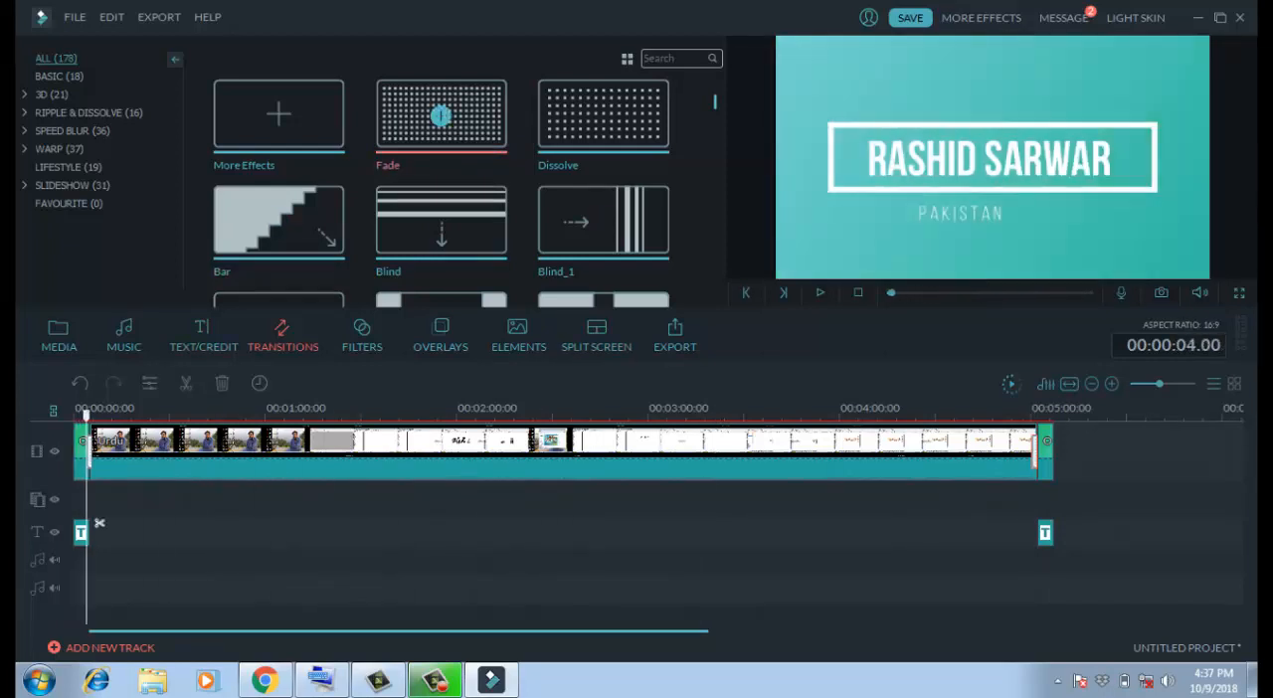
pyautogui.moveTo(441, 115); pyautogui.dragTo(89, 452)
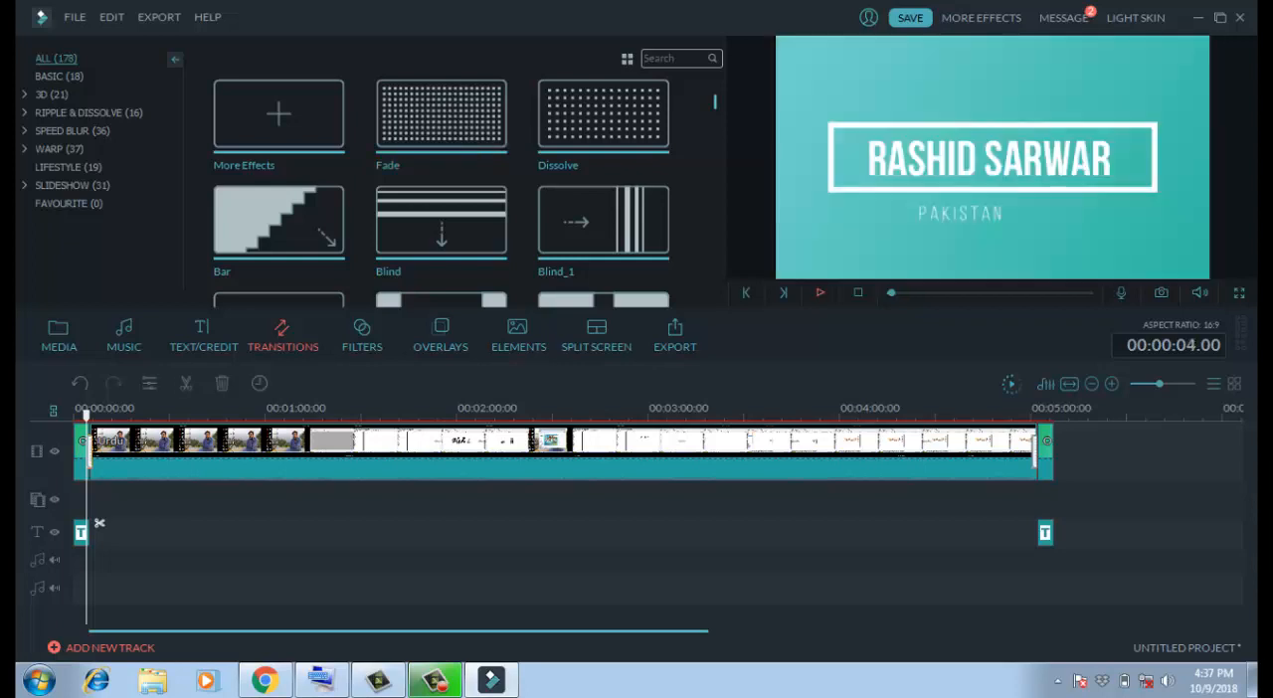
pyautogui.click(819, 292)
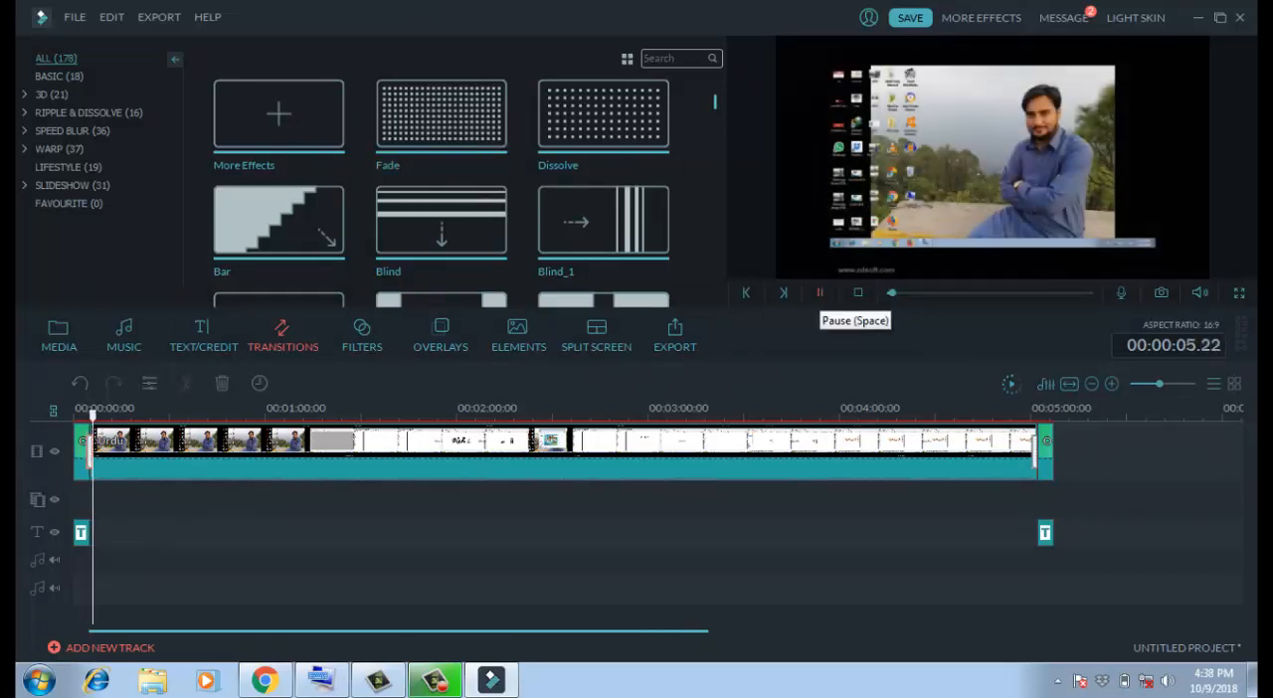
# - Play the transition into the closing title, pause playback and add a Bar transition at the closing title's end
pyautogui.click(1008, 409)
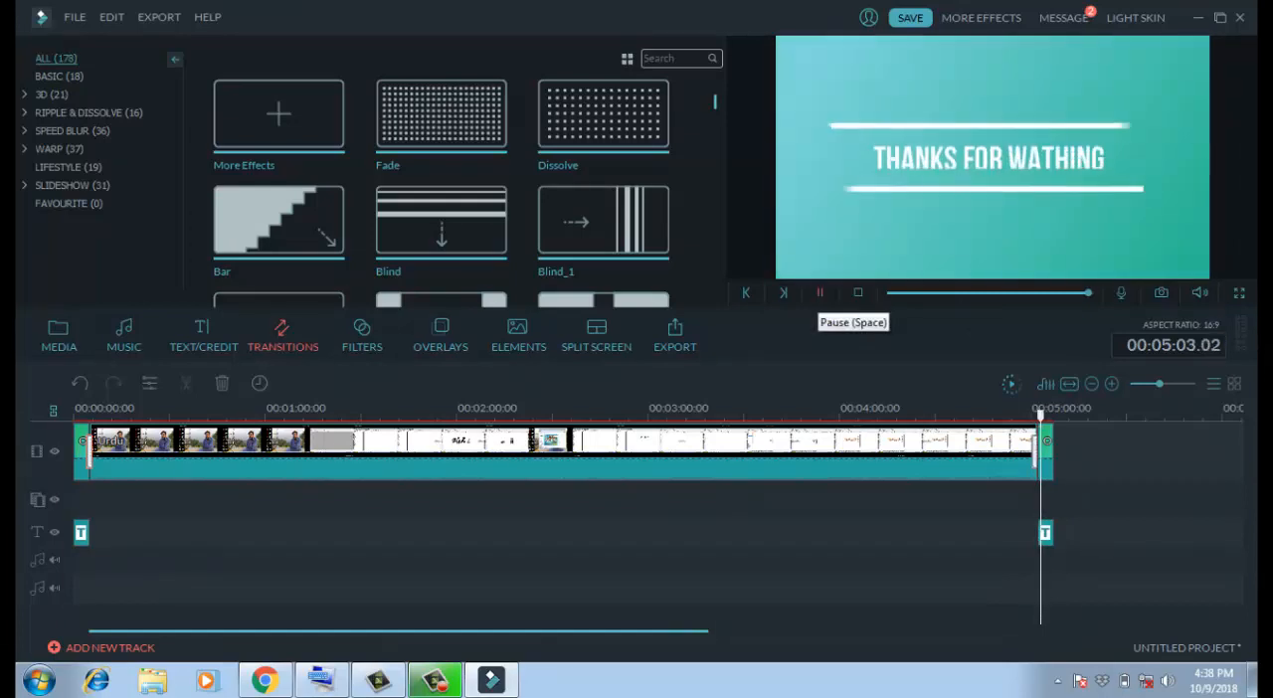
pyautogui.click(819, 292)
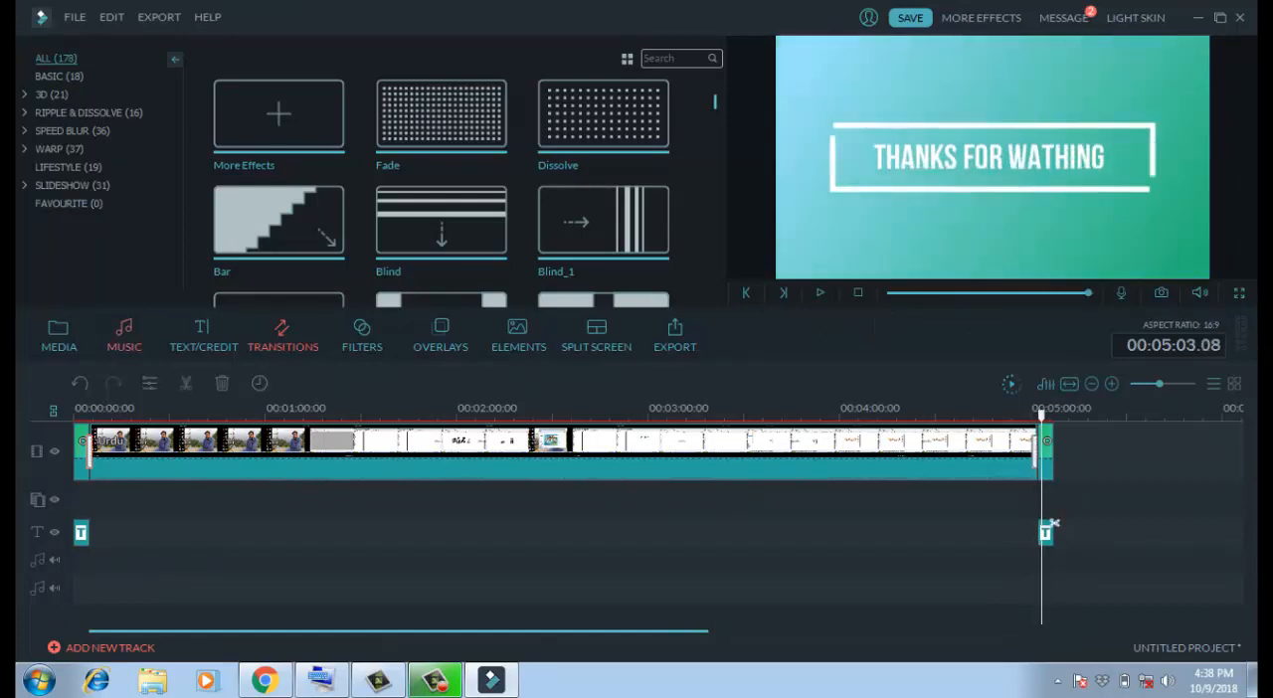
pyautogui.click(281, 224)
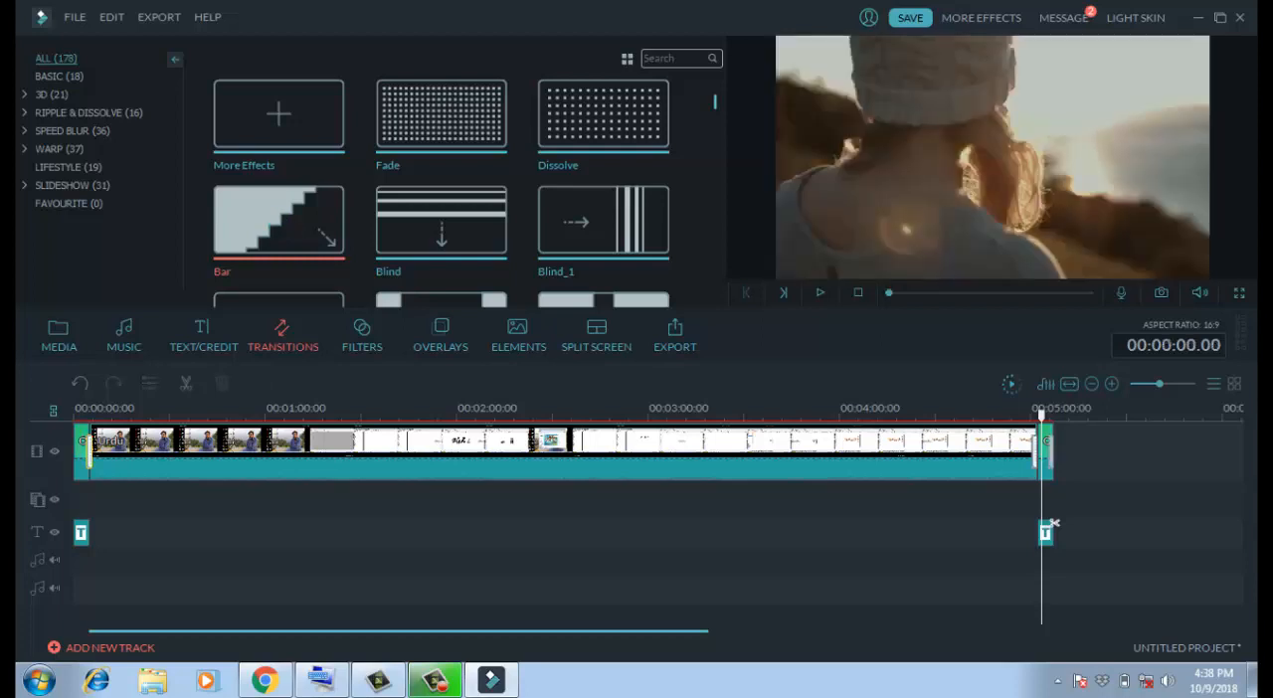
# - Replace the transition between the opening title and the Urdu clip with Fade and play across it
pyautogui.moveTo(1052, 522); pyautogui.dragTo(99, 523)
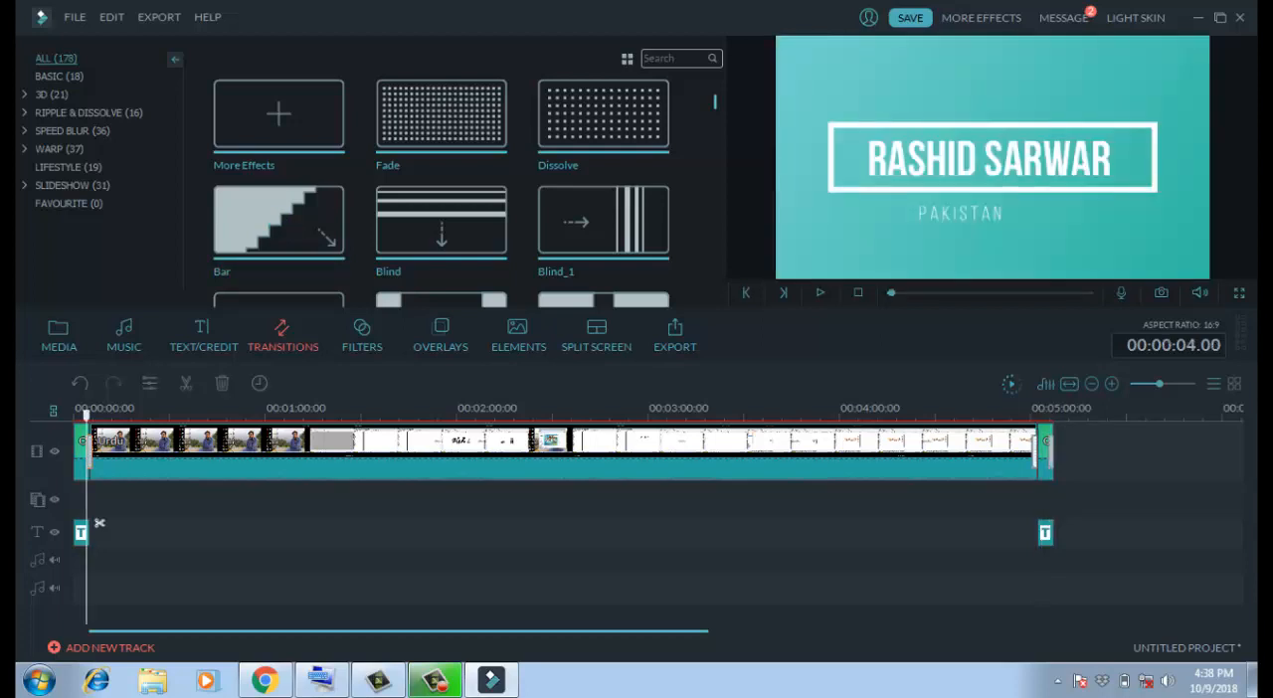
pyautogui.scroll(3, 100, 523)
pyautogui.click(441, 113)
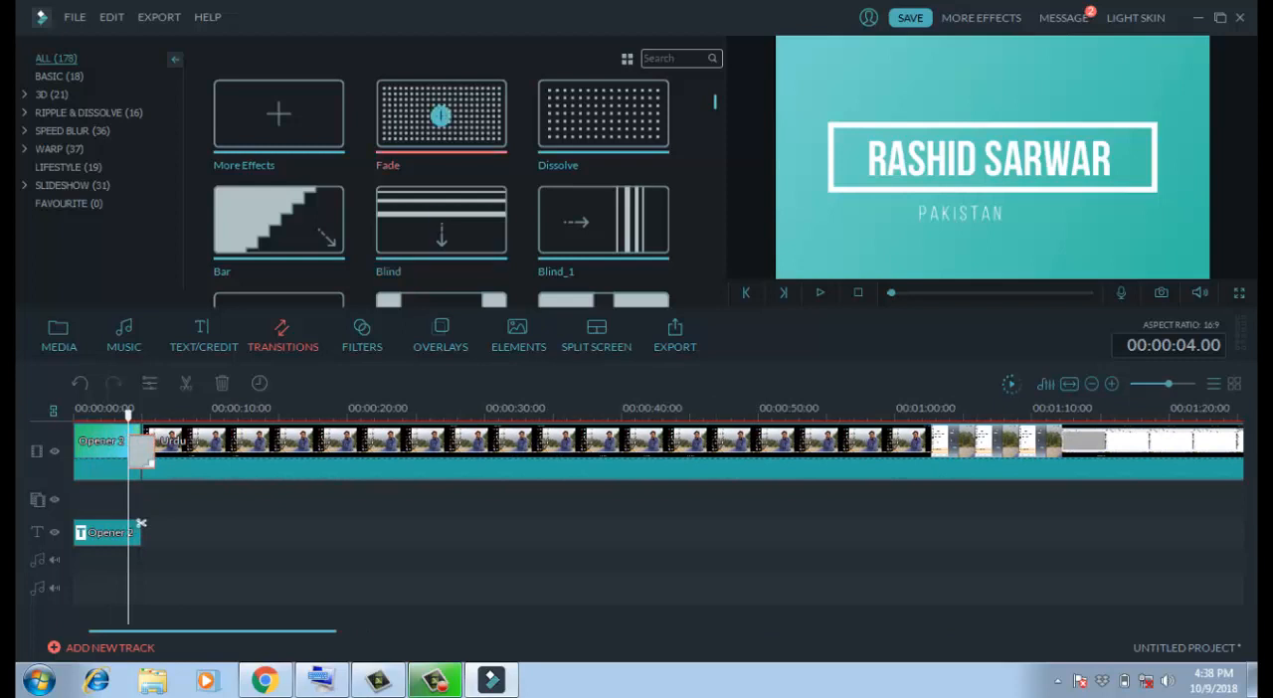
pyautogui.moveTo(149, 459); pyautogui.dragTo(146, 455)
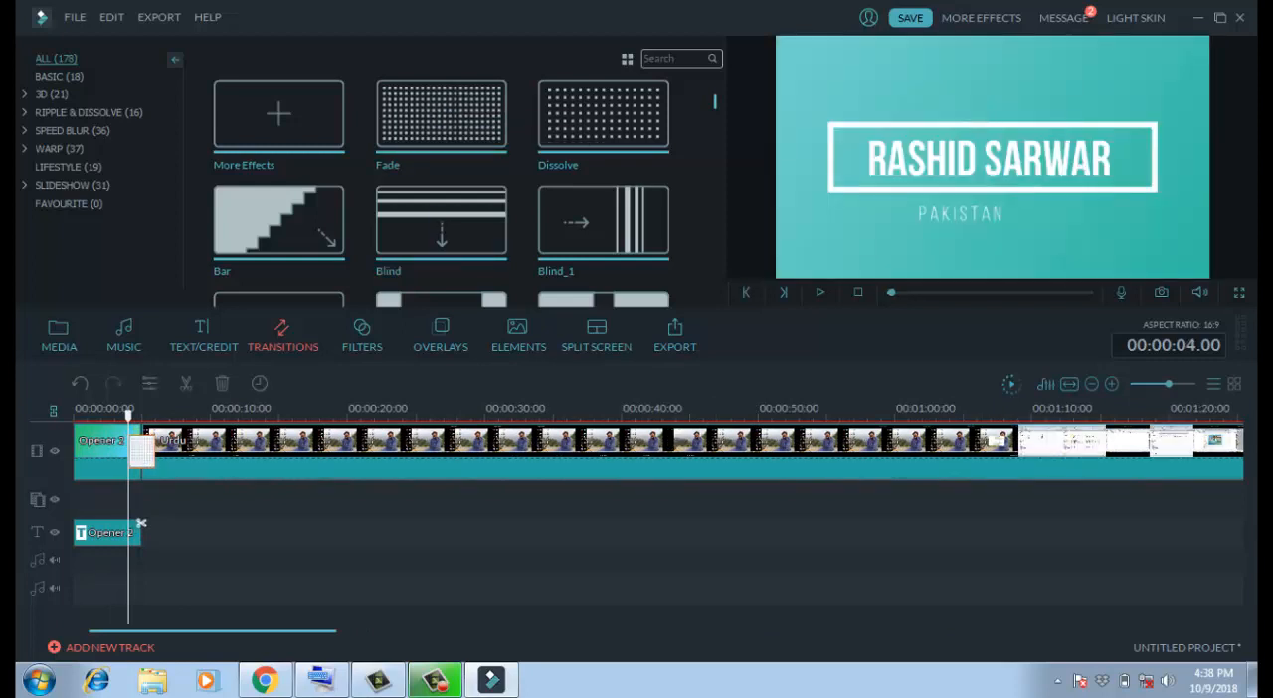
pyautogui.moveTo(141, 523); pyautogui.dragTo(116, 523)
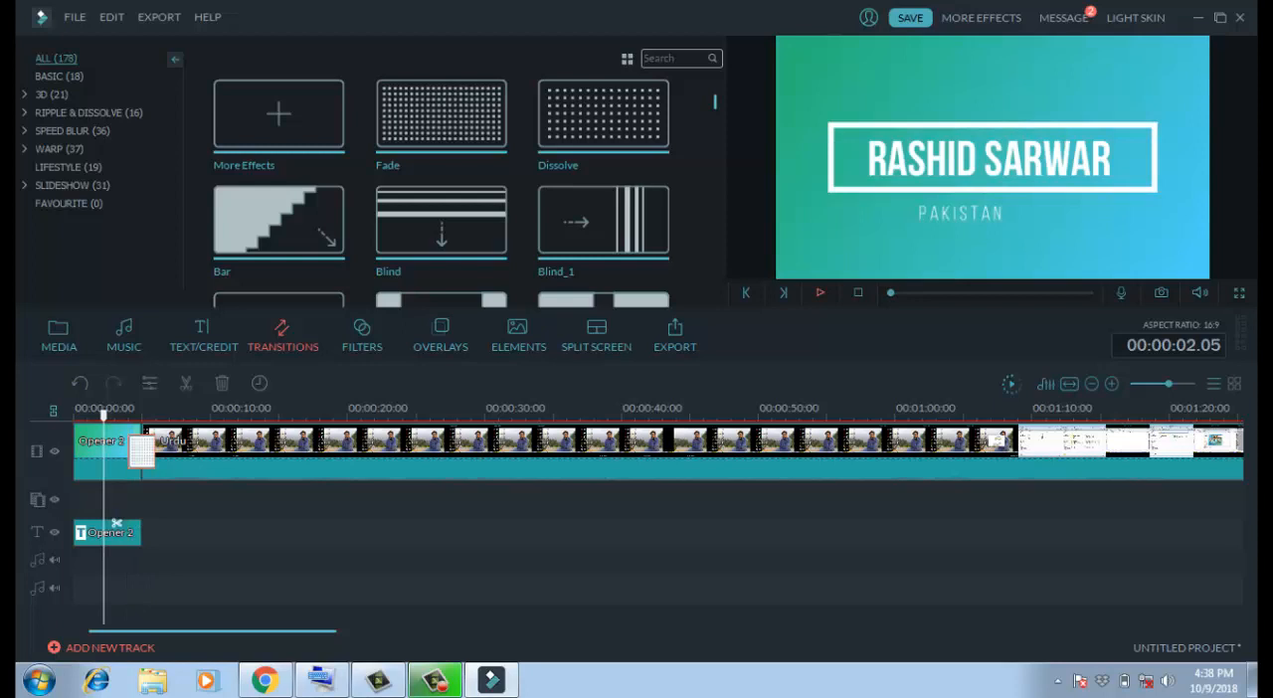
pyautogui.click(819, 292)
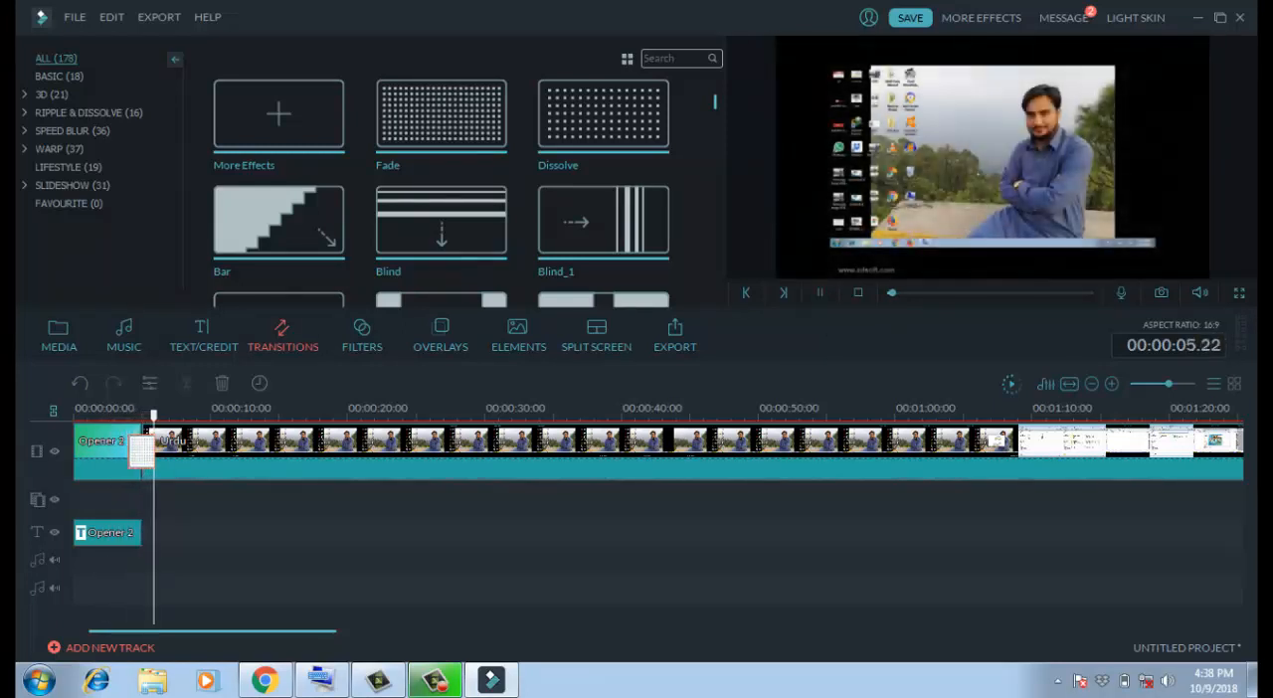
# - Swap the transition after the opening title for Blind and preview it on an enlarged timeline
pyautogui.click(441, 115)
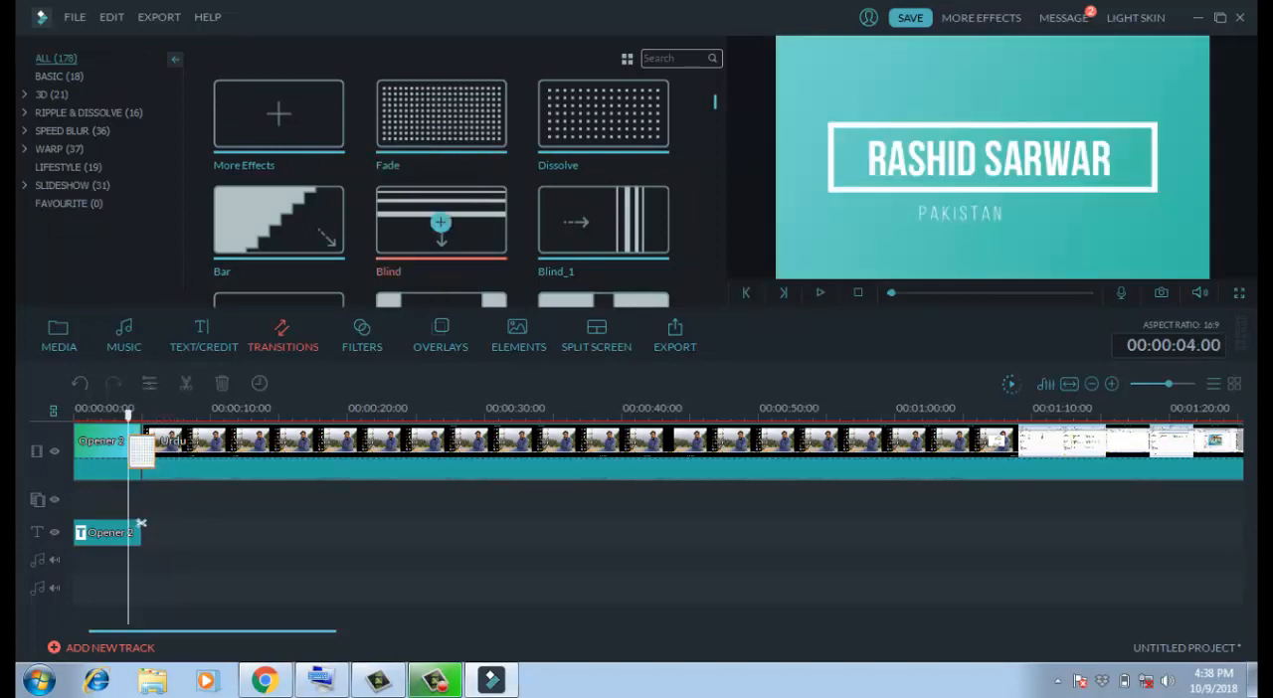
pyautogui.click(441, 222)
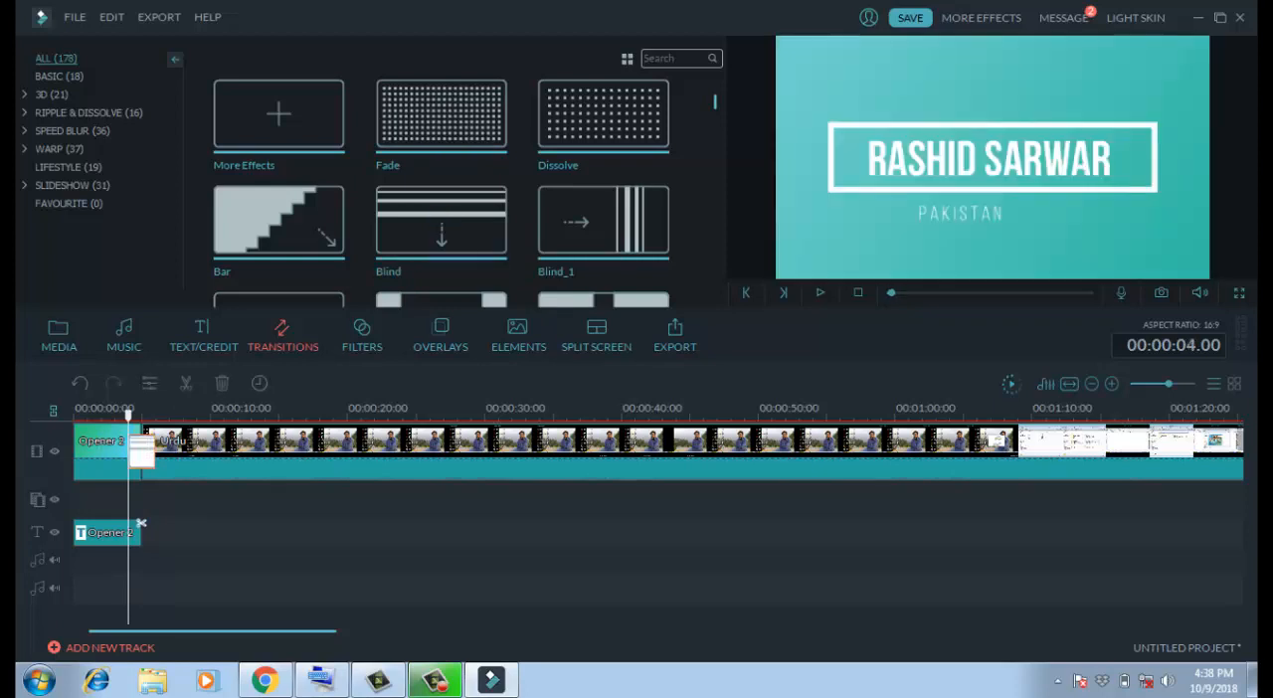
pyautogui.click(820, 292)
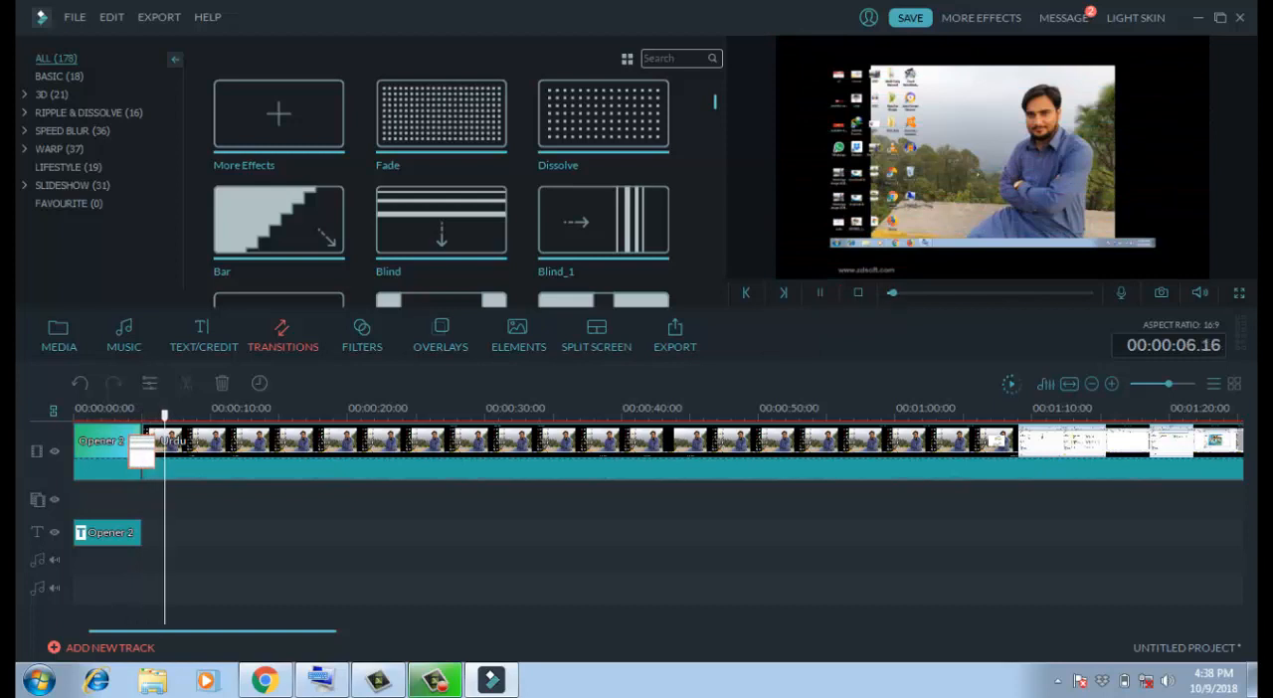
pyautogui.hotkey('ctrl', '-')
pyautogui.hotkey('ctrl', '-')
pyautogui.hotkey('ctrl', '+')
pyautogui.hotkey('ctrl', '+')
pyautogui.hotkey('ctrl', '+')
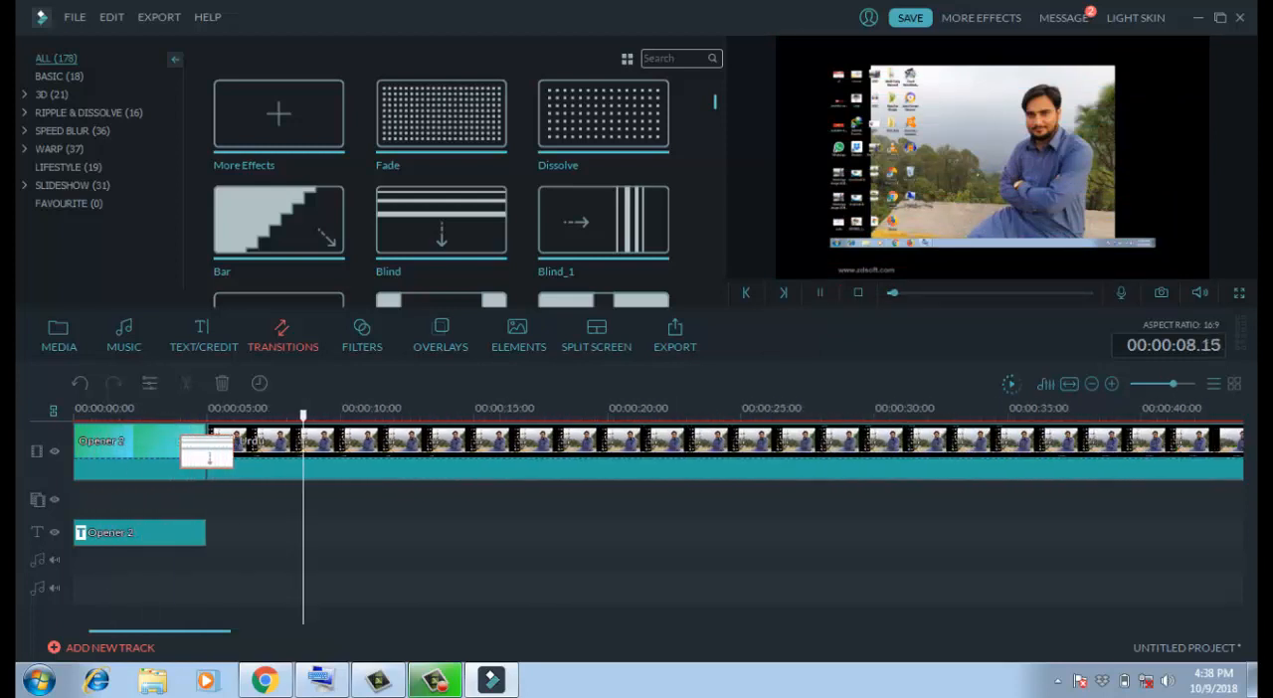
pyautogui.click(139, 451)
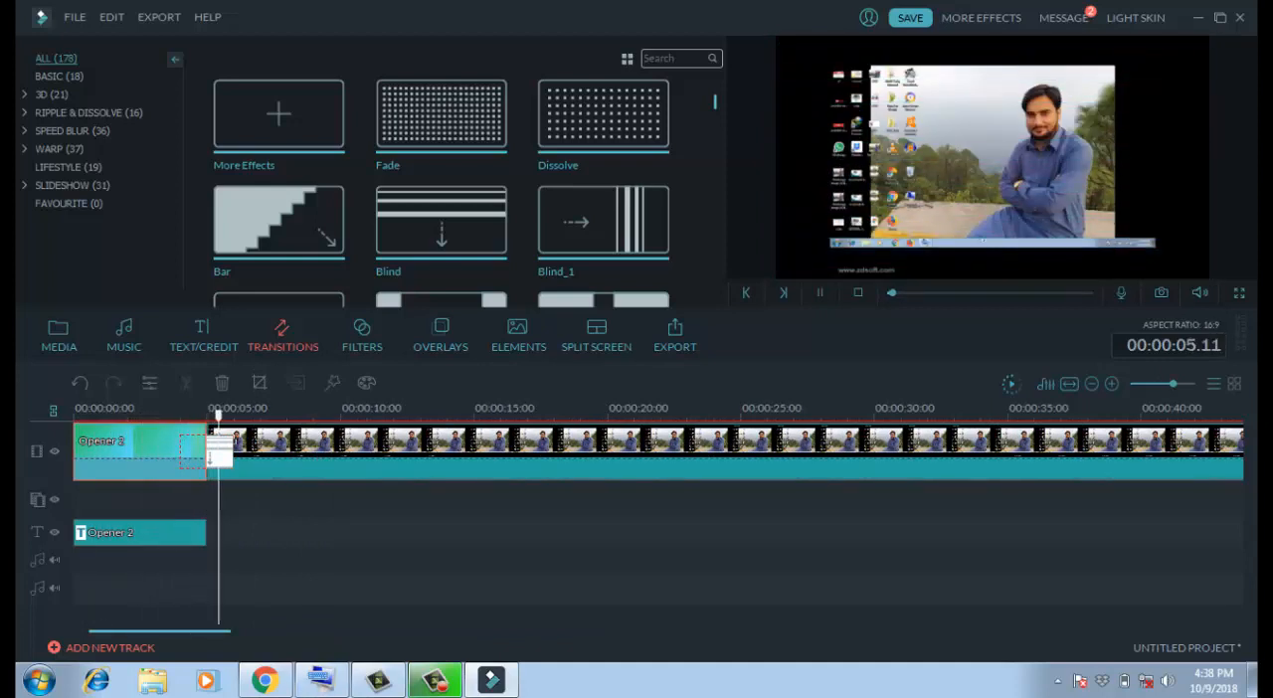
# - Replace the Blind transition after the opening title with Dissolve and play through it
pyautogui.click(600, 113)
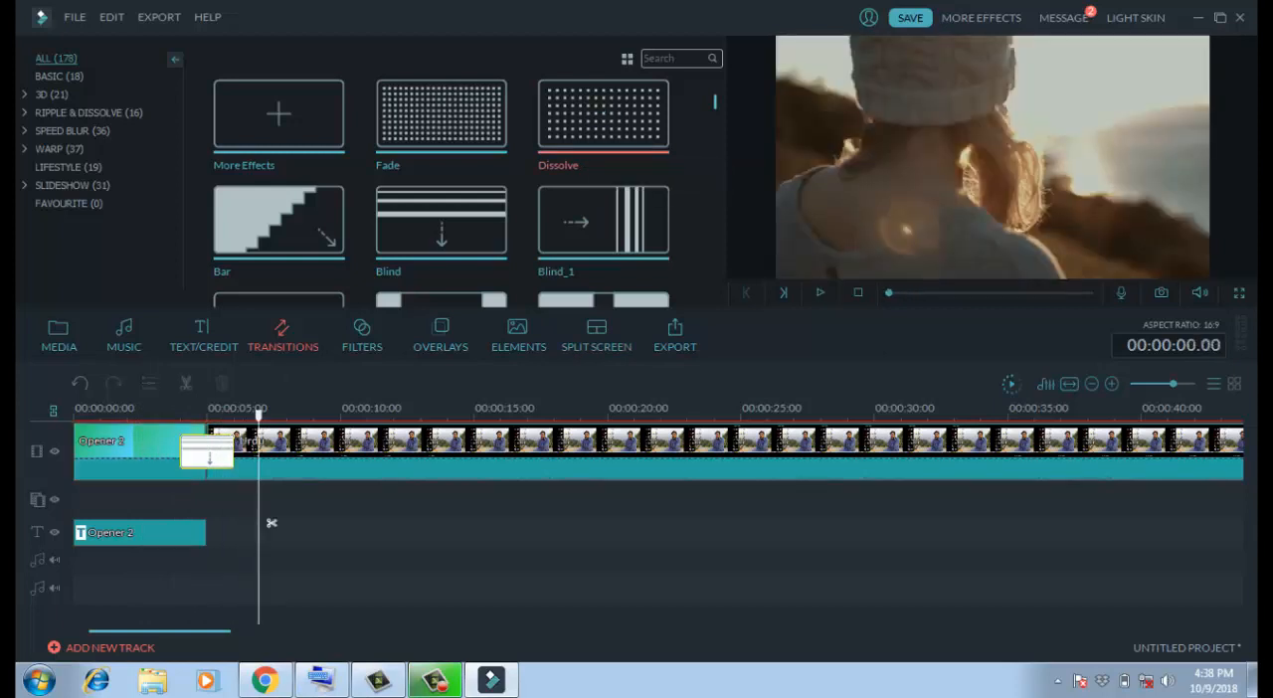
pyautogui.moveTo(603, 113); pyautogui.dragTo(207, 451)
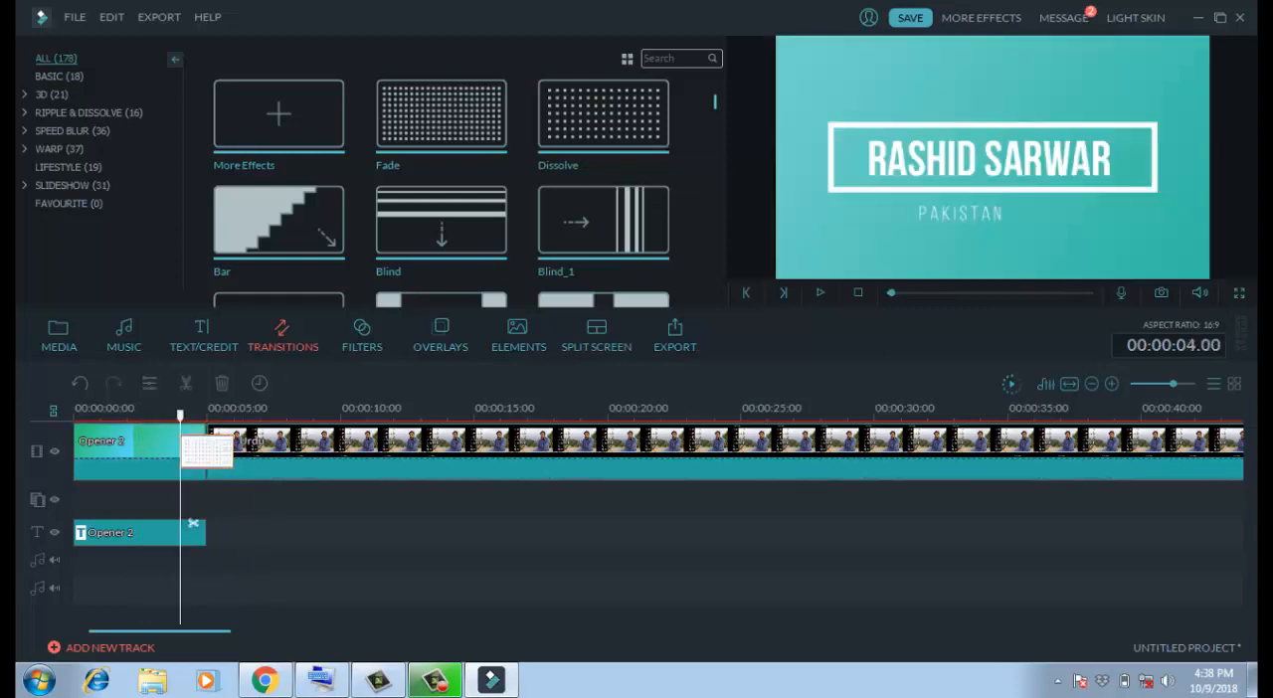
pyautogui.click(143, 410)
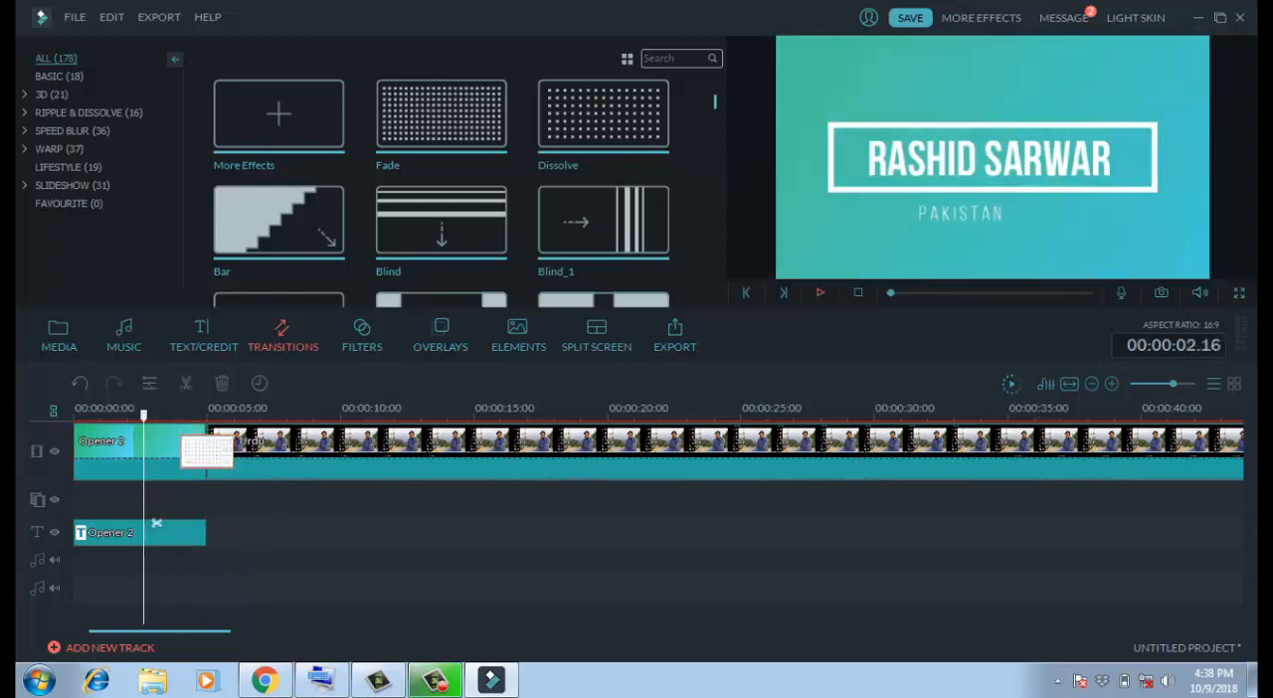
pyautogui.press('space')
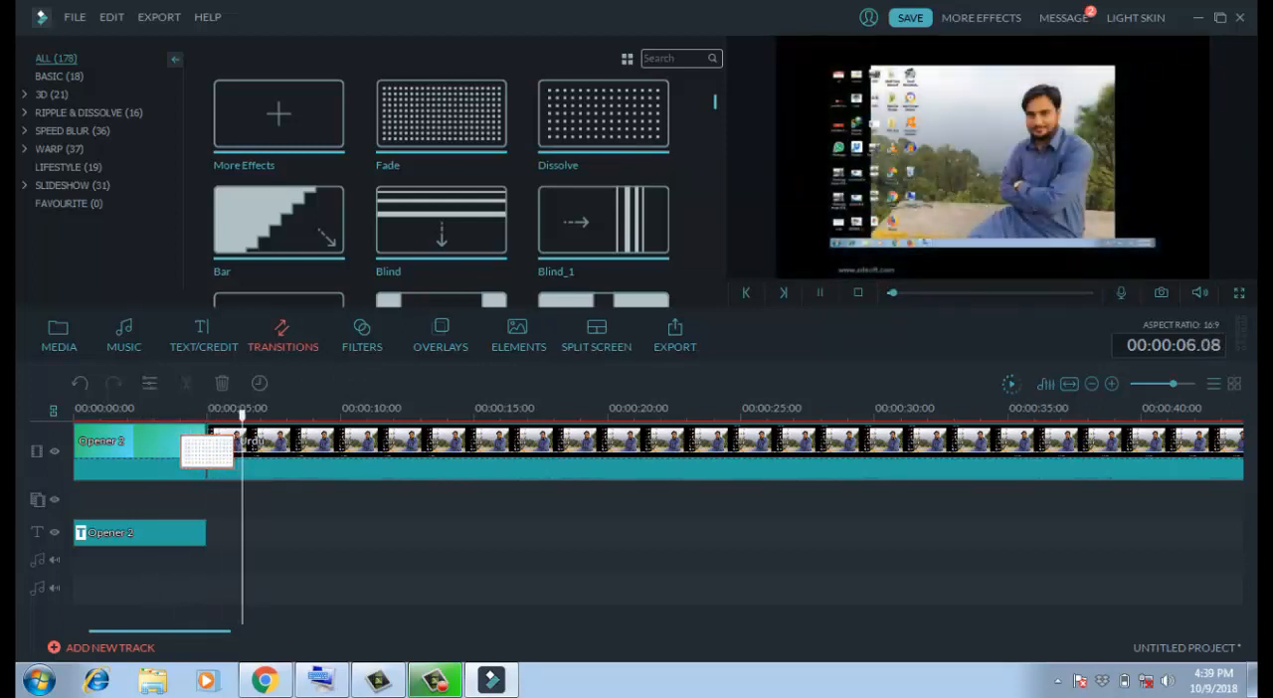
# - Try the Bar transition between the opening title and the Urdu clip and play through it
pyautogui.click(279, 219)
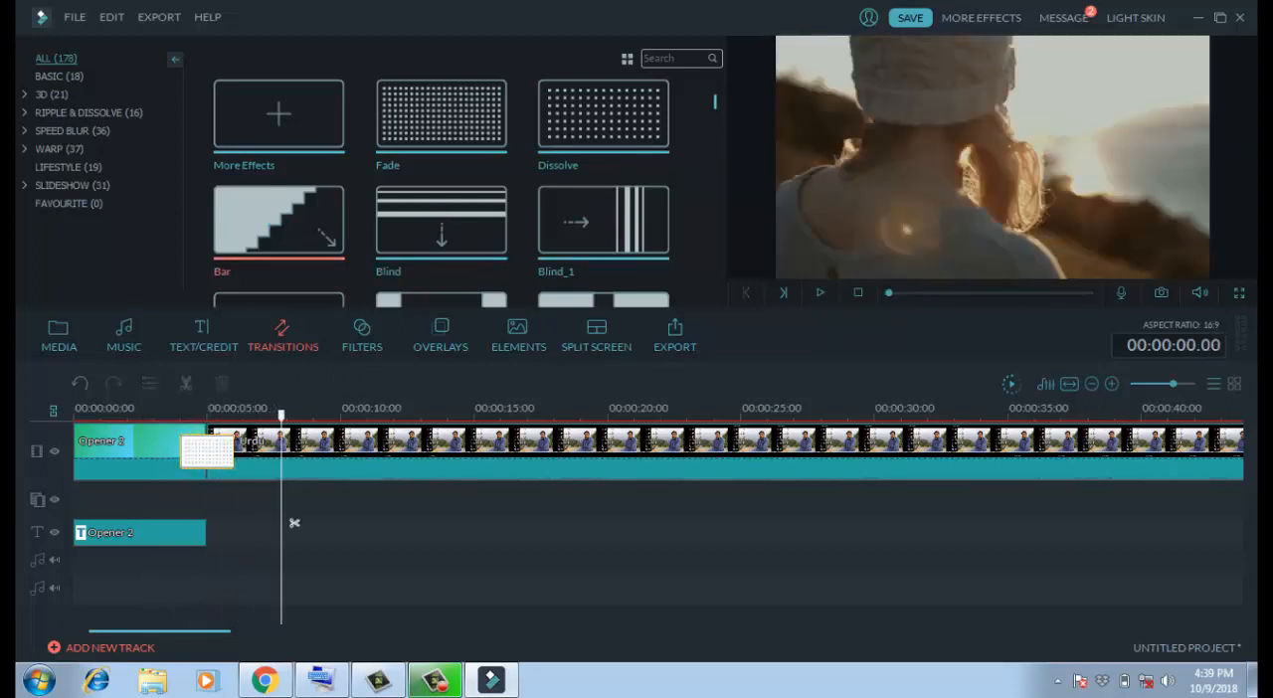
pyautogui.moveTo(278, 219); pyautogui.dragTo(206, 451)
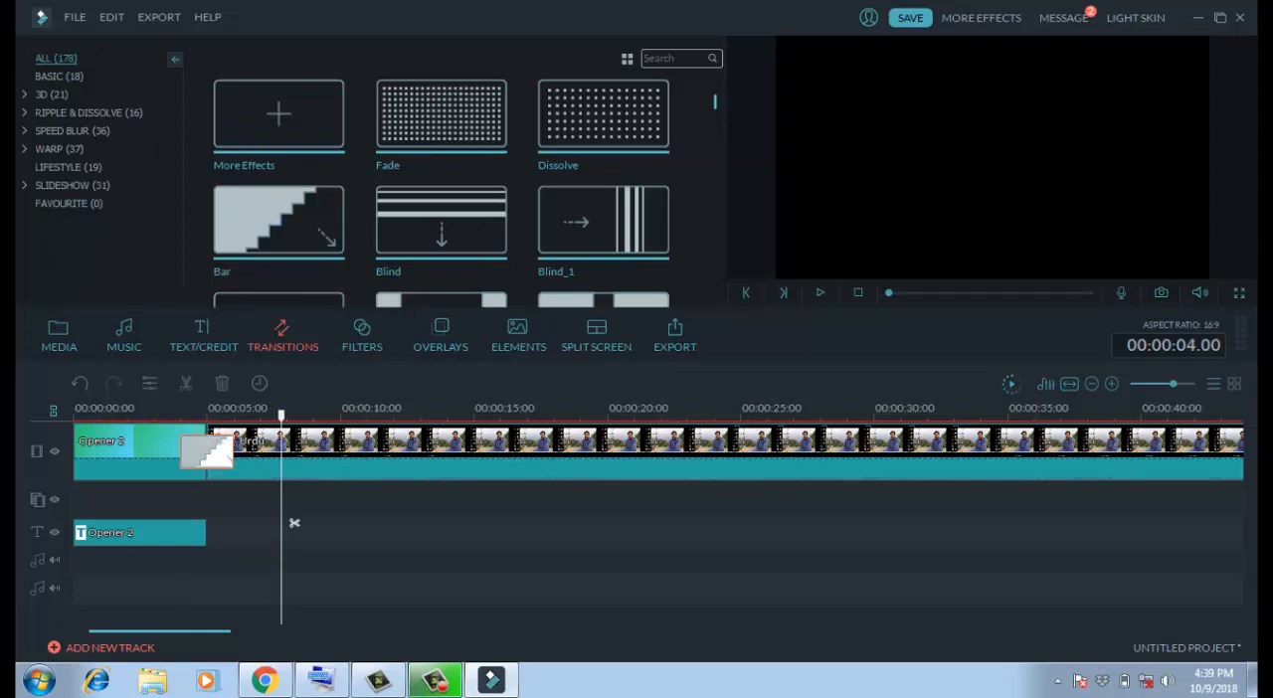
pyautogui.moveTo(294, 523); pyautogui.dragTo(193, 523)
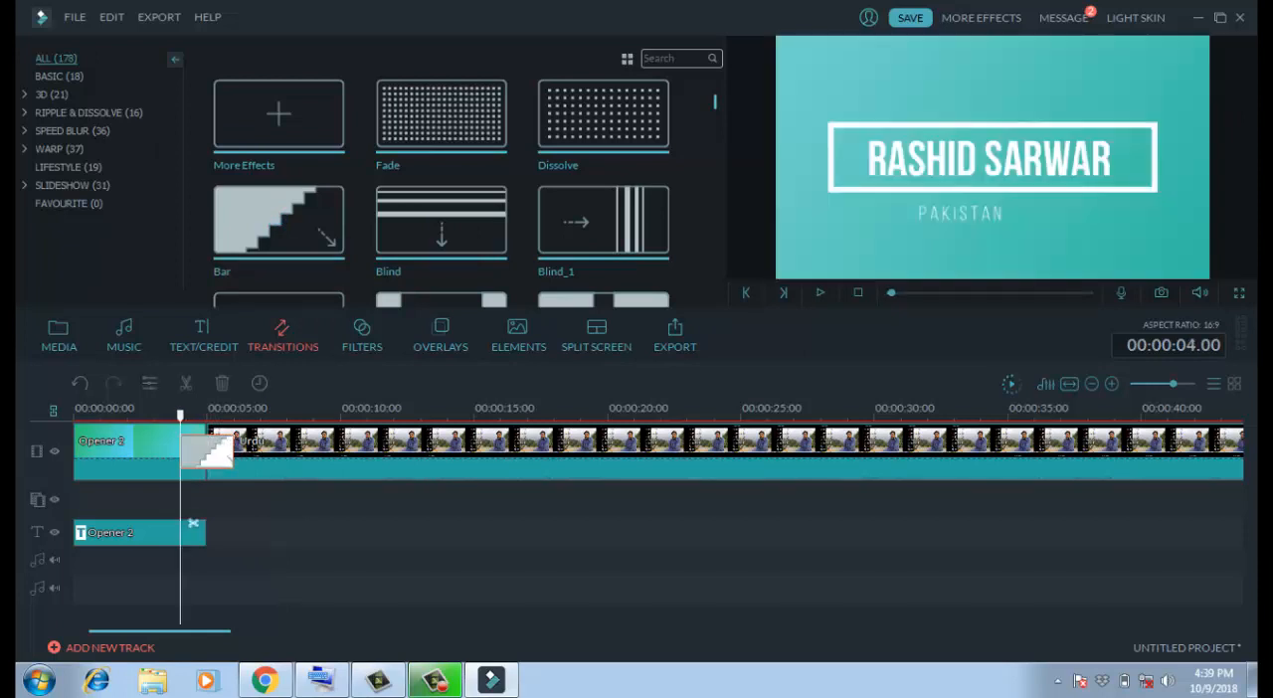
pyautogui.click(139, 454)
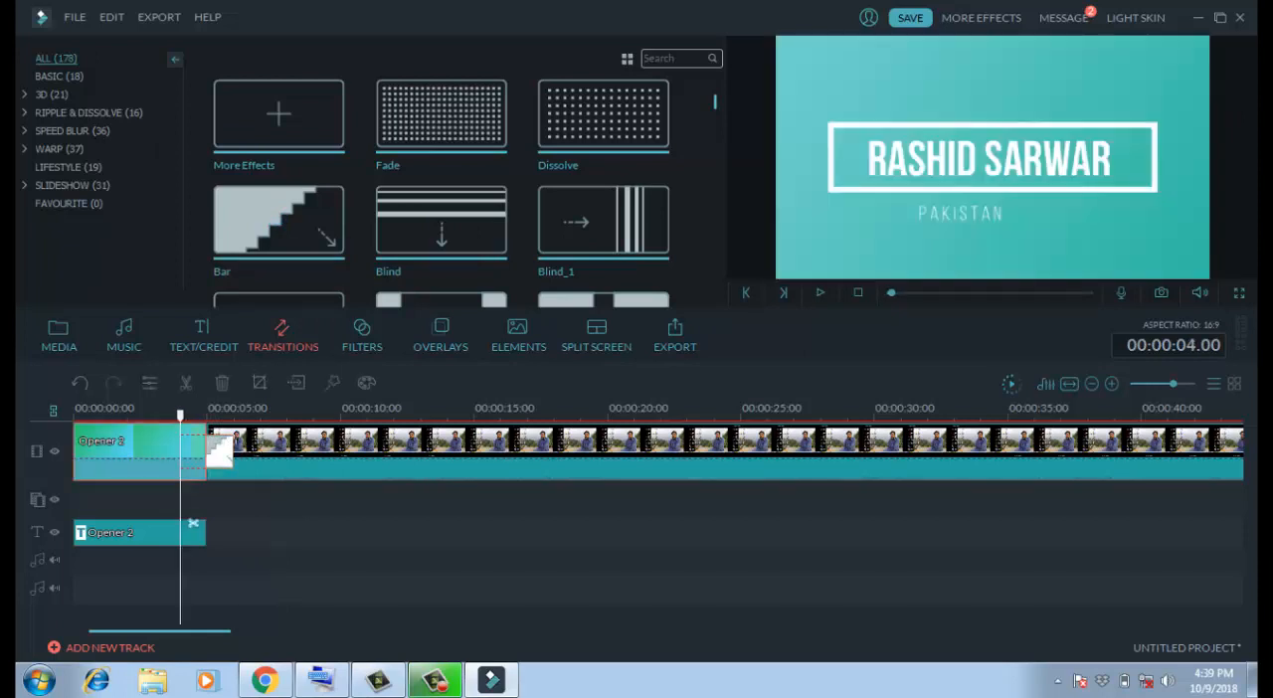
pyautogui.click(819, 292)
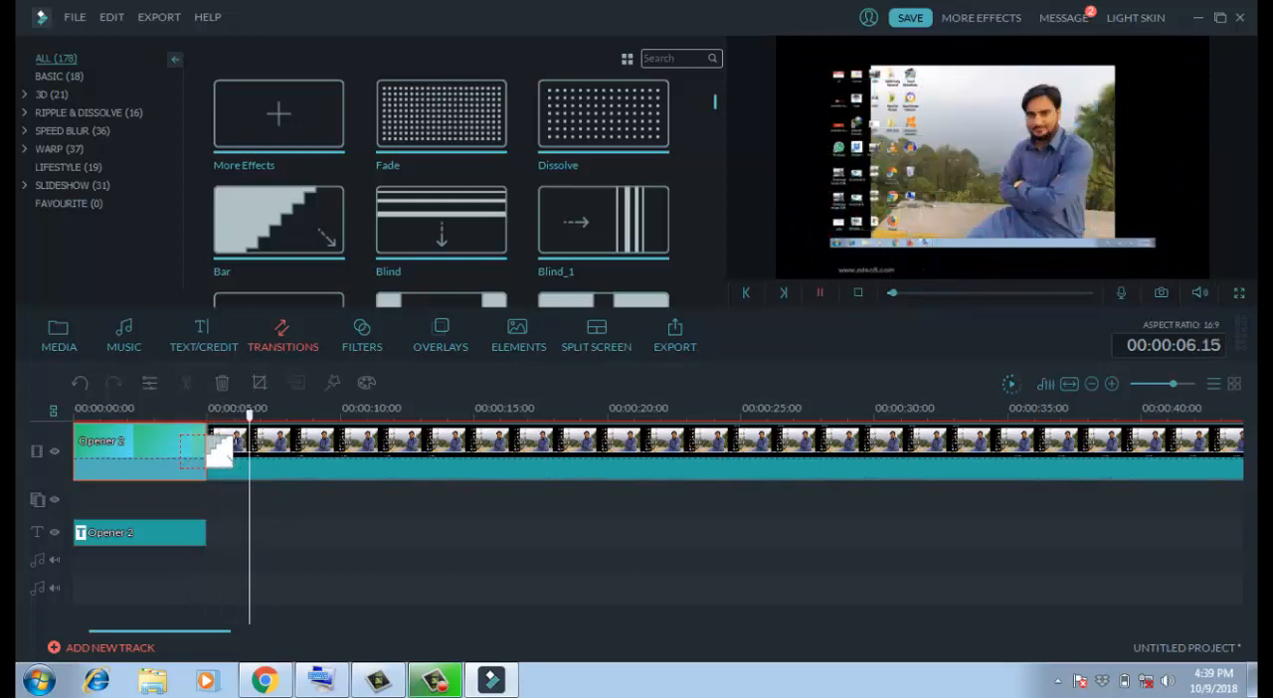
pyautogui.press('space')
# - Change the transition after the opening title back to Dissolve and open the filter library
pyautogui.click(603, 115)
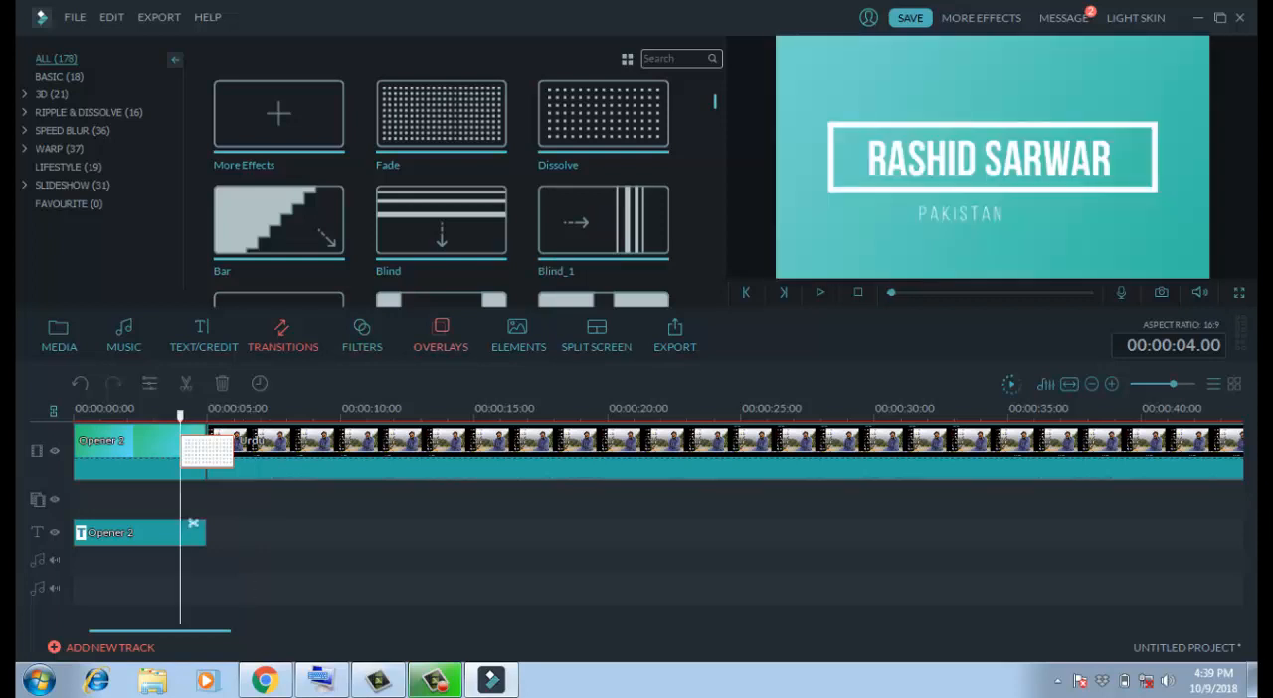
pyautogui.click(362, 336)
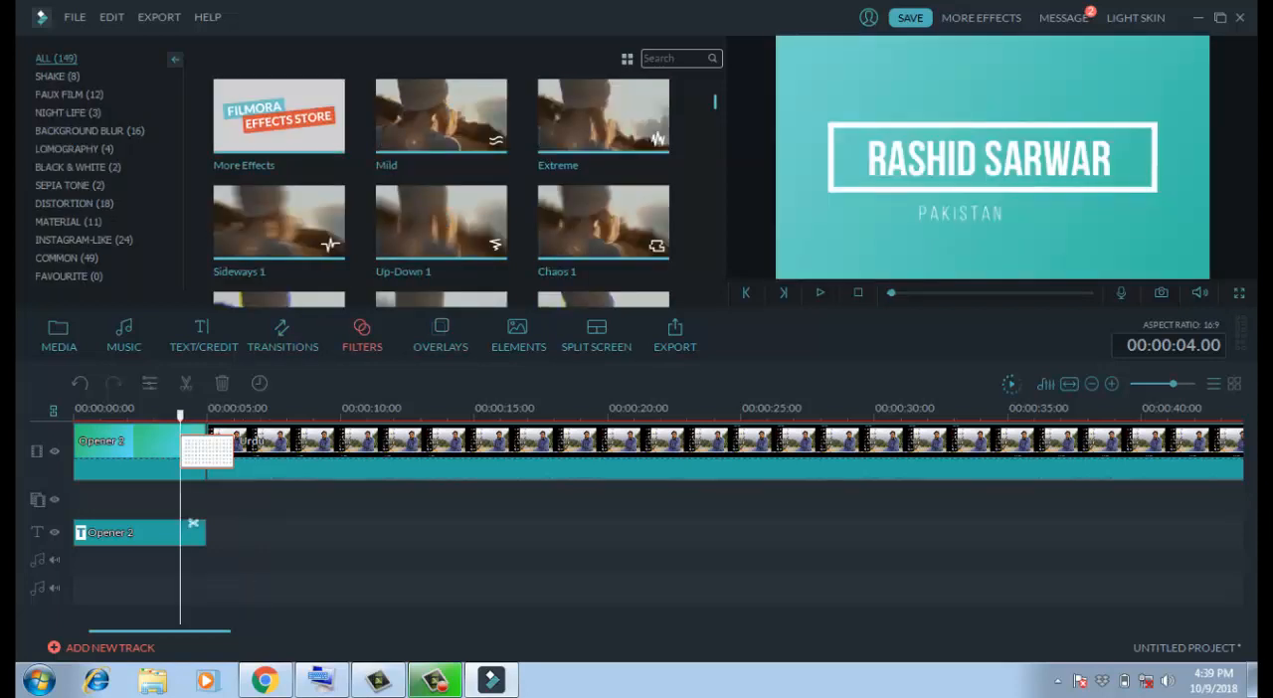
# - Review the end of the timeline and open the export settings, dismissing the connection notice and continuing with the free trial
pyautogui.moveTo(159, 630); pyautogui.dragTo(1125, 630)
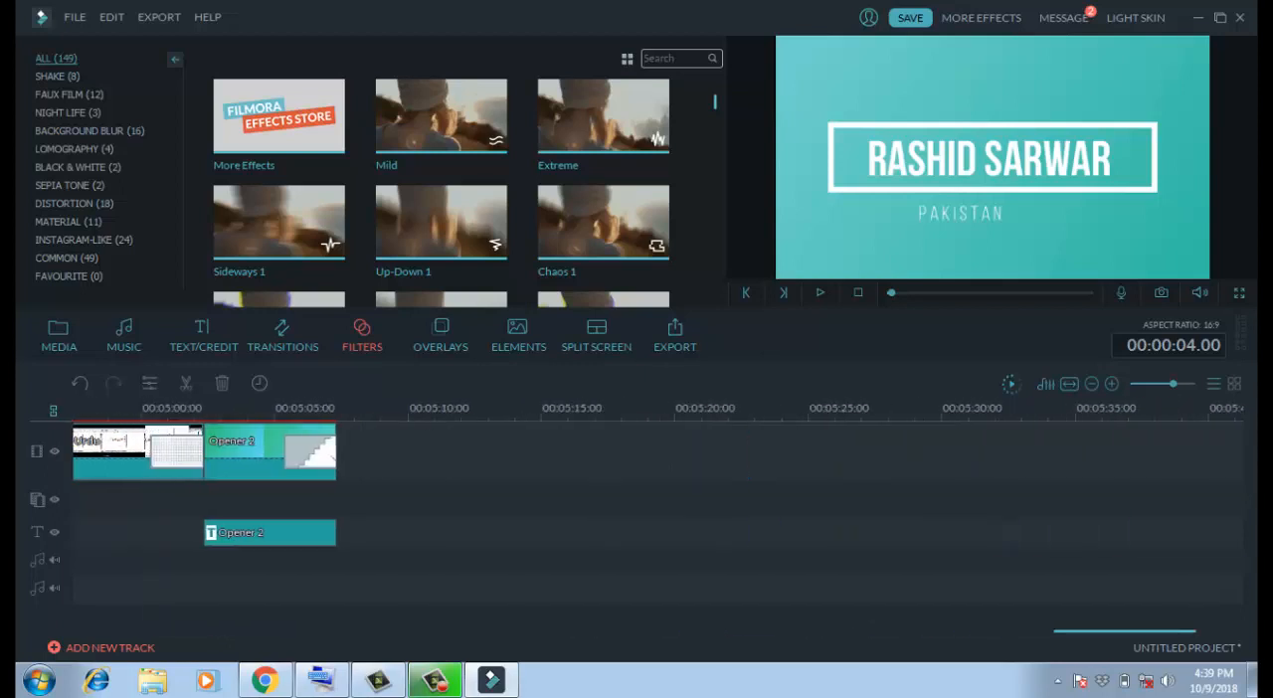
pyautogui.scroll(2, 646, 624)
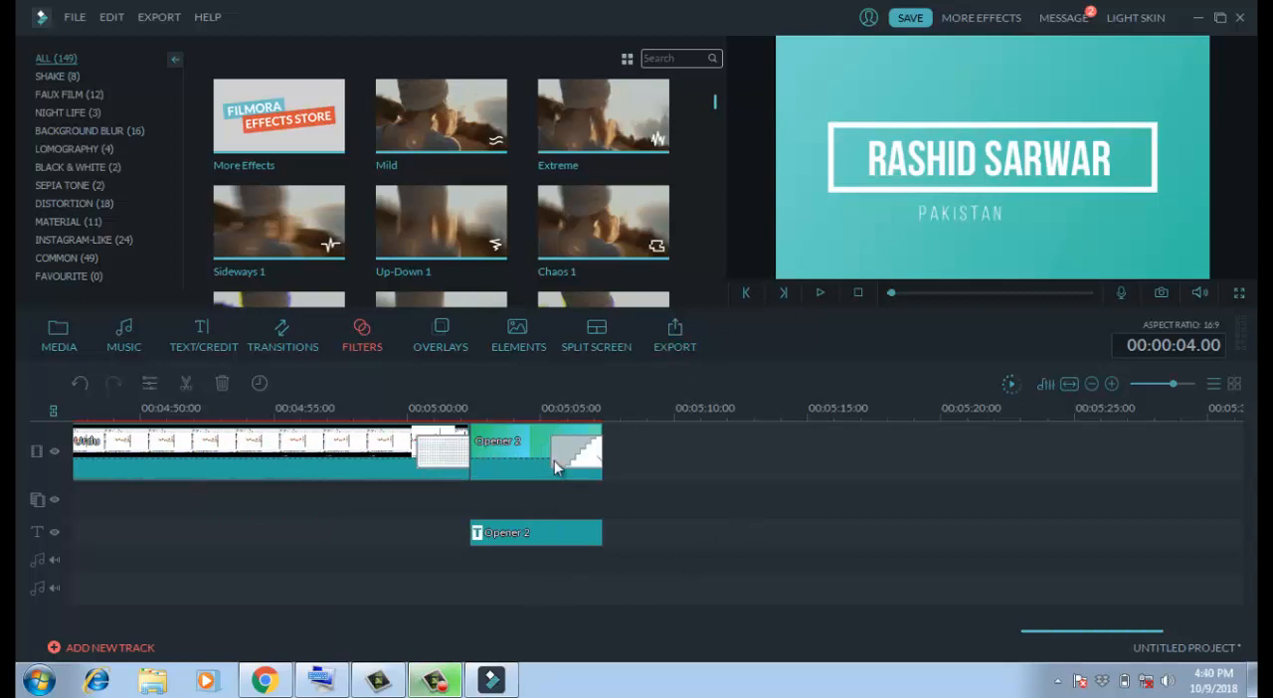
pyautogui.click(675, 340)
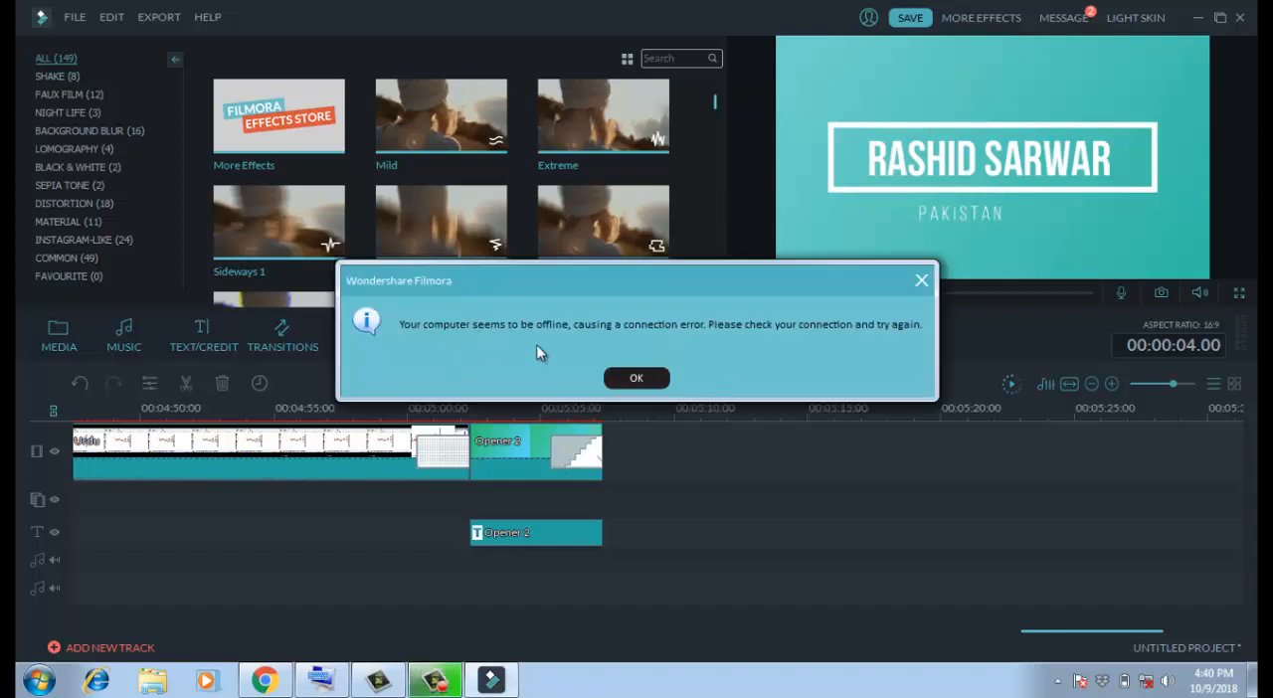
pyautogui.click(634, 381)
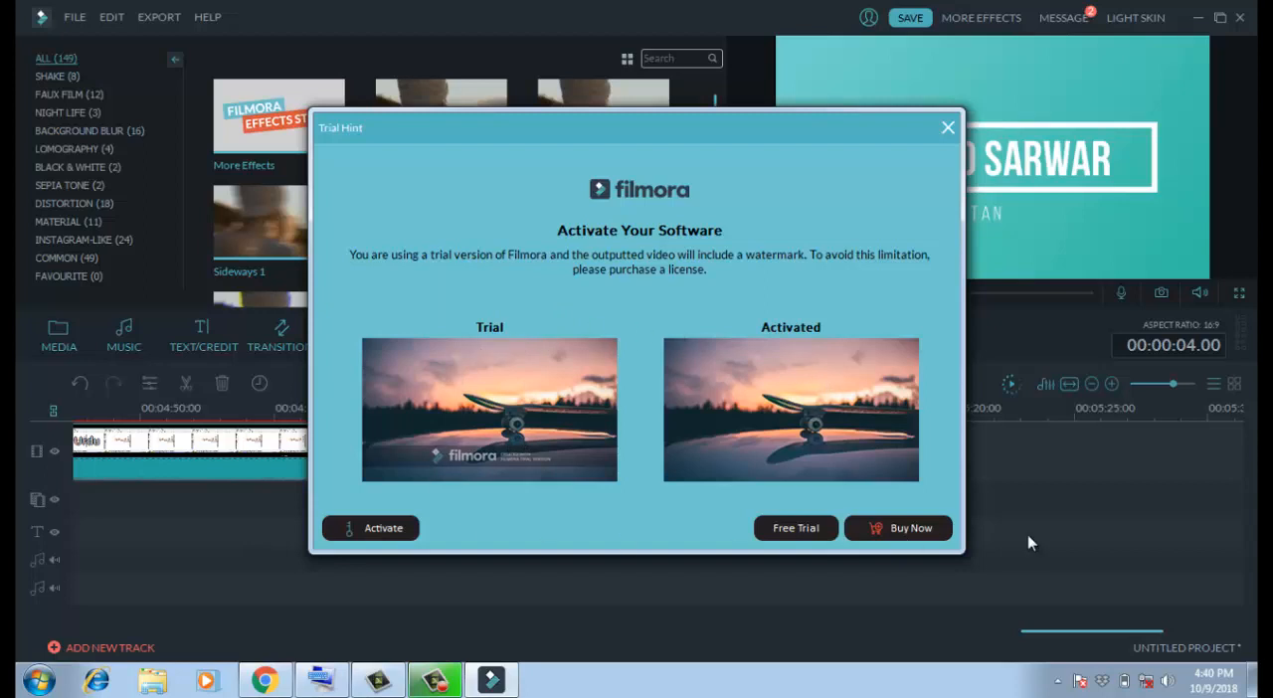
pyautogui.click(855, 147)
pyautogui.click(786, 528)
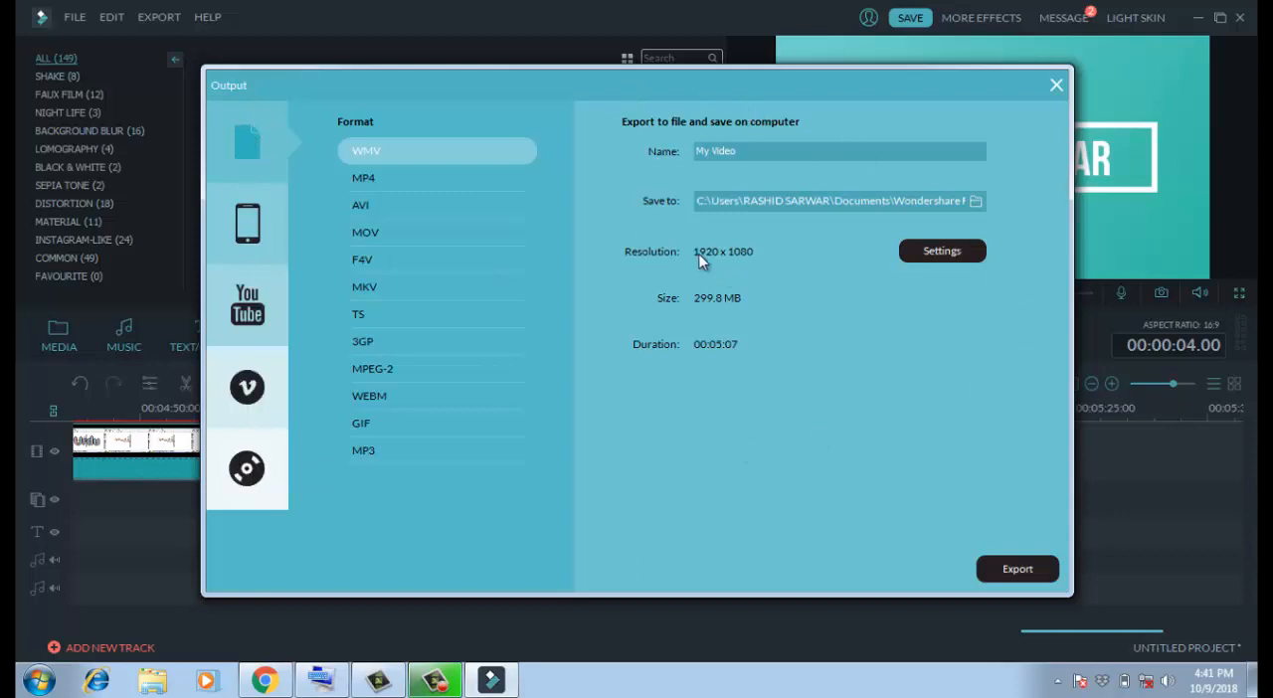
# - Create a folder named QQQ on the Desktop and set it as the save location for the exported video
pyautogui.click(769, 151)
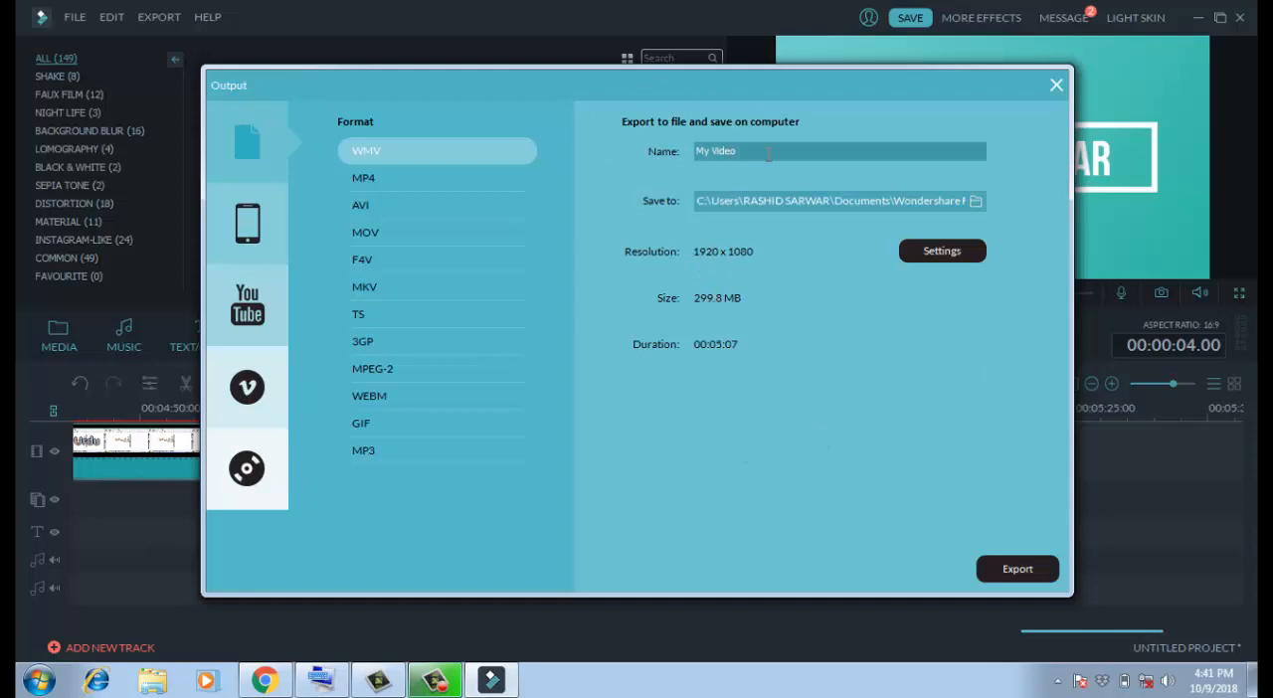
pyautogui.click(716, 200)
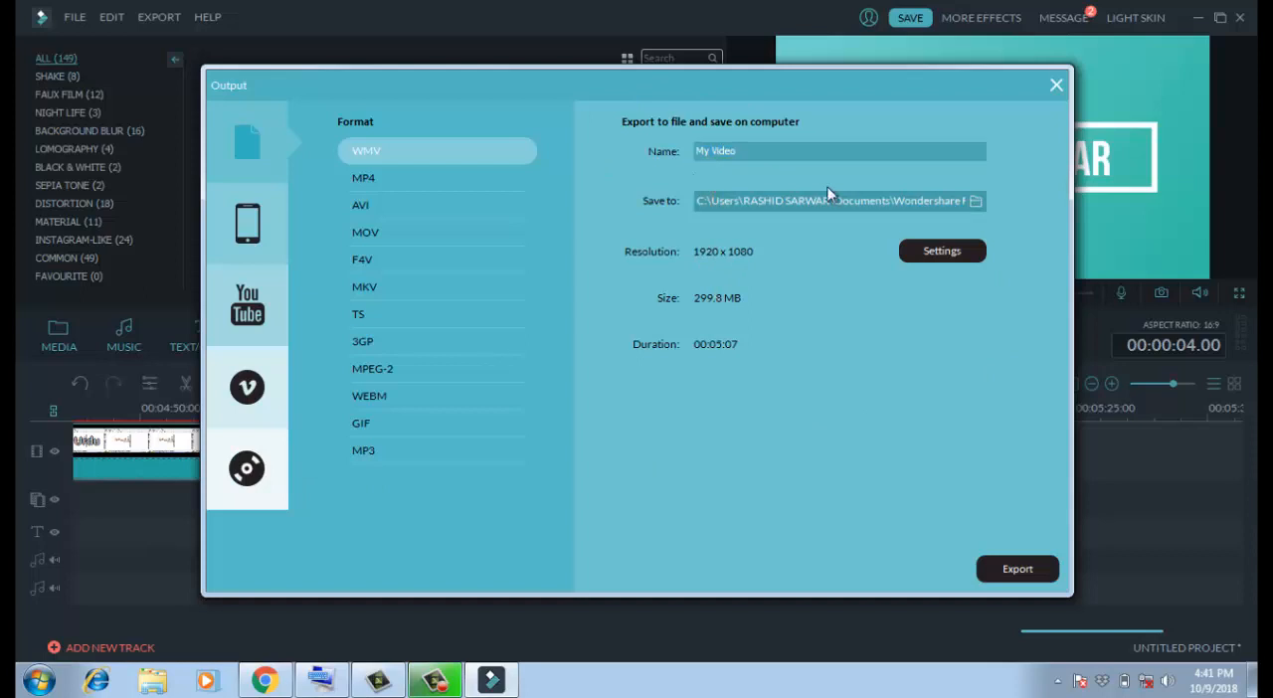
pyautogui.click(975, 201)
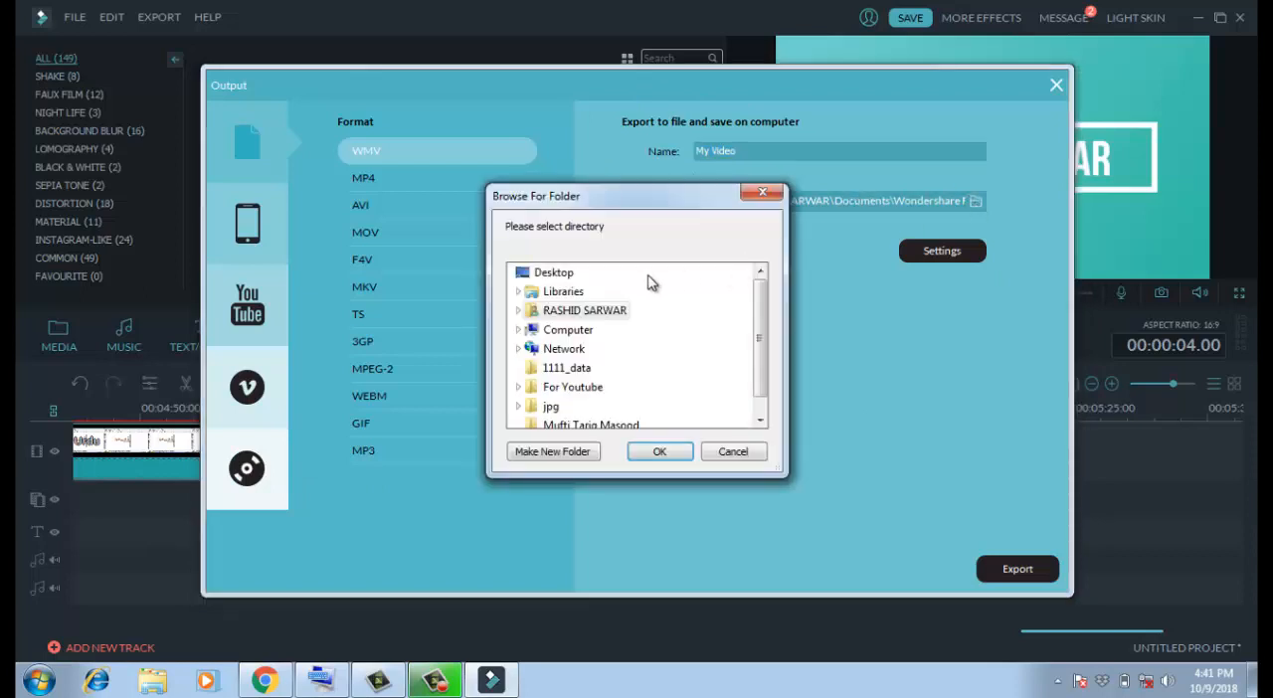
pyautogui.click(587, 275)
pyautogui.click(552, 453)
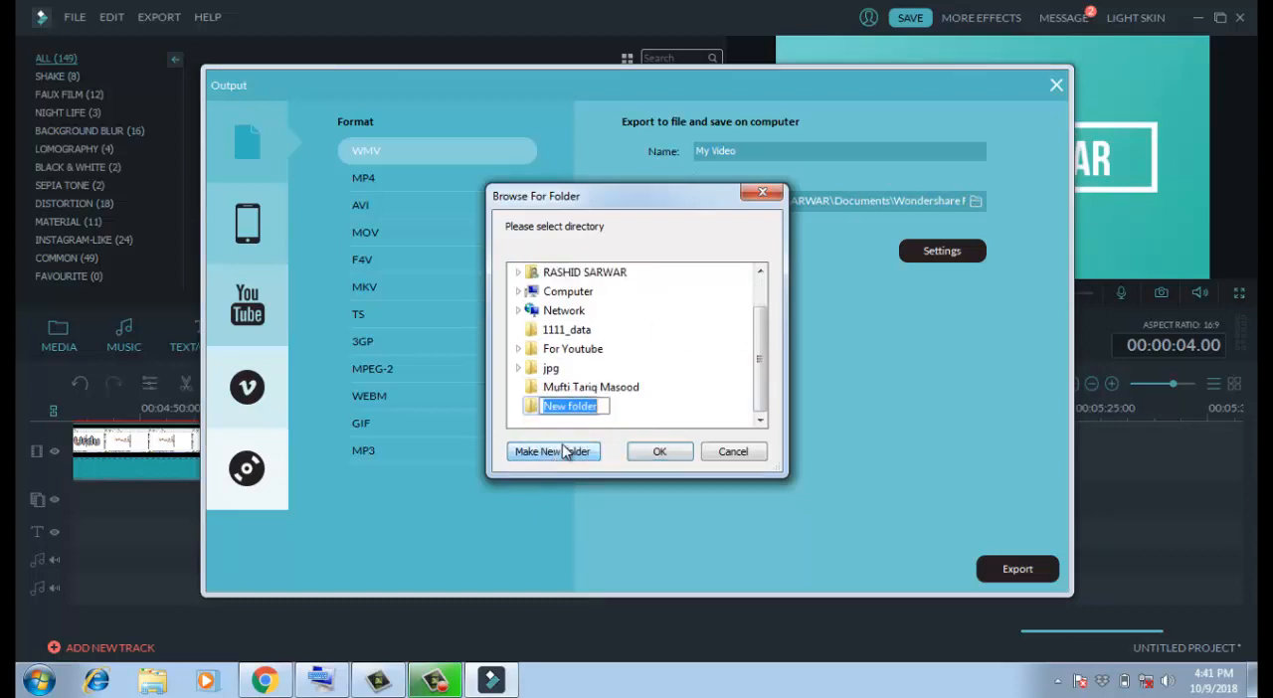
pyautogui.write('QQQ')
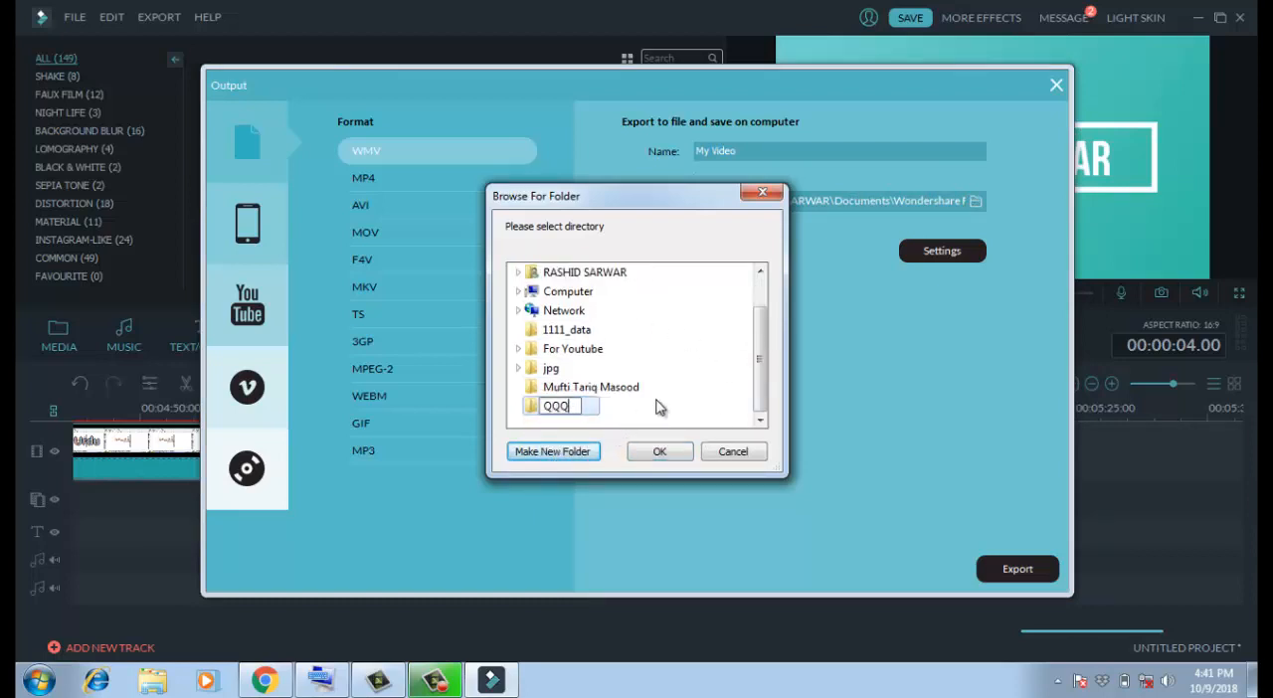
pyautogui.press('Return')
pyautogui.click(657, 450)
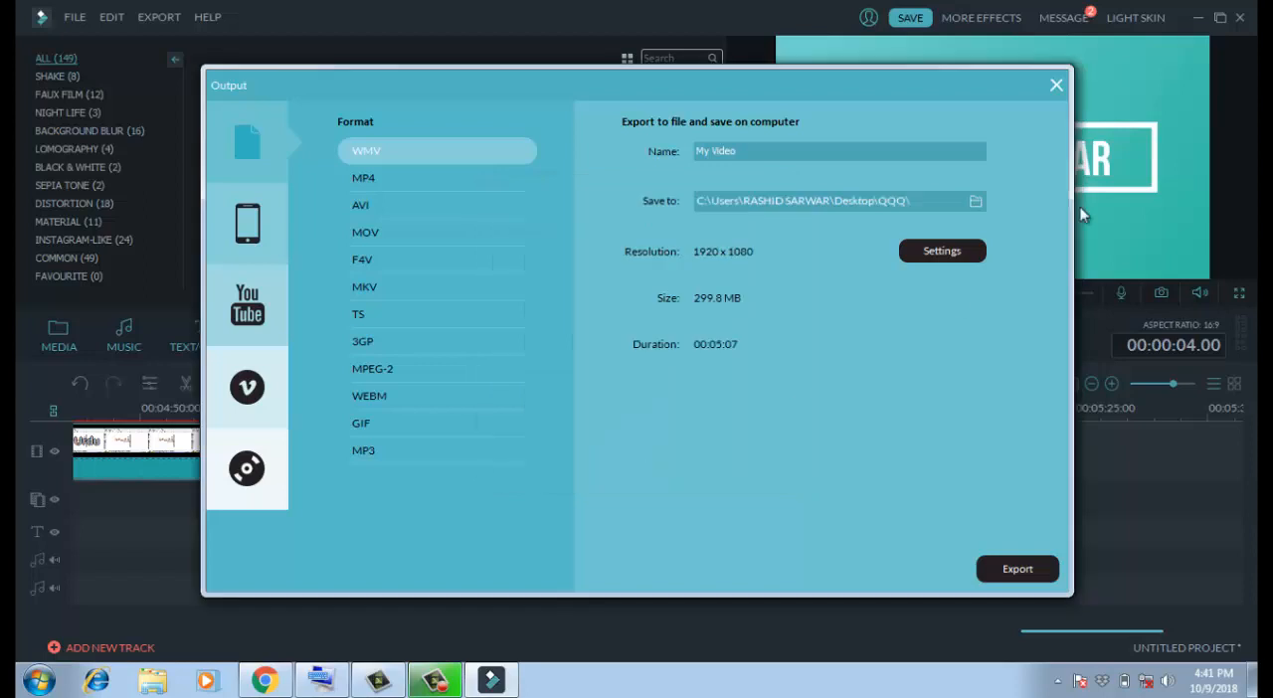
# - Start exporting My Video in WMV format, abort the conversion and close the export settings
pyautogui.click(1007, 574)
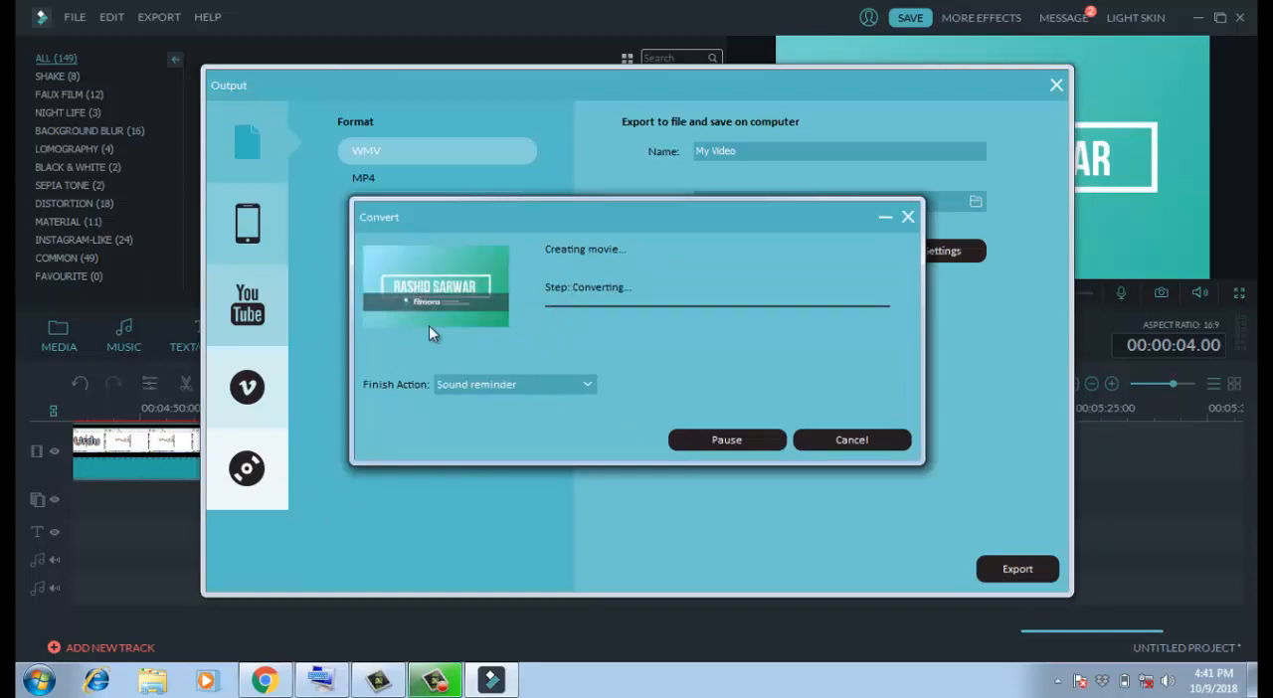
pyautogui.click(831, 448)
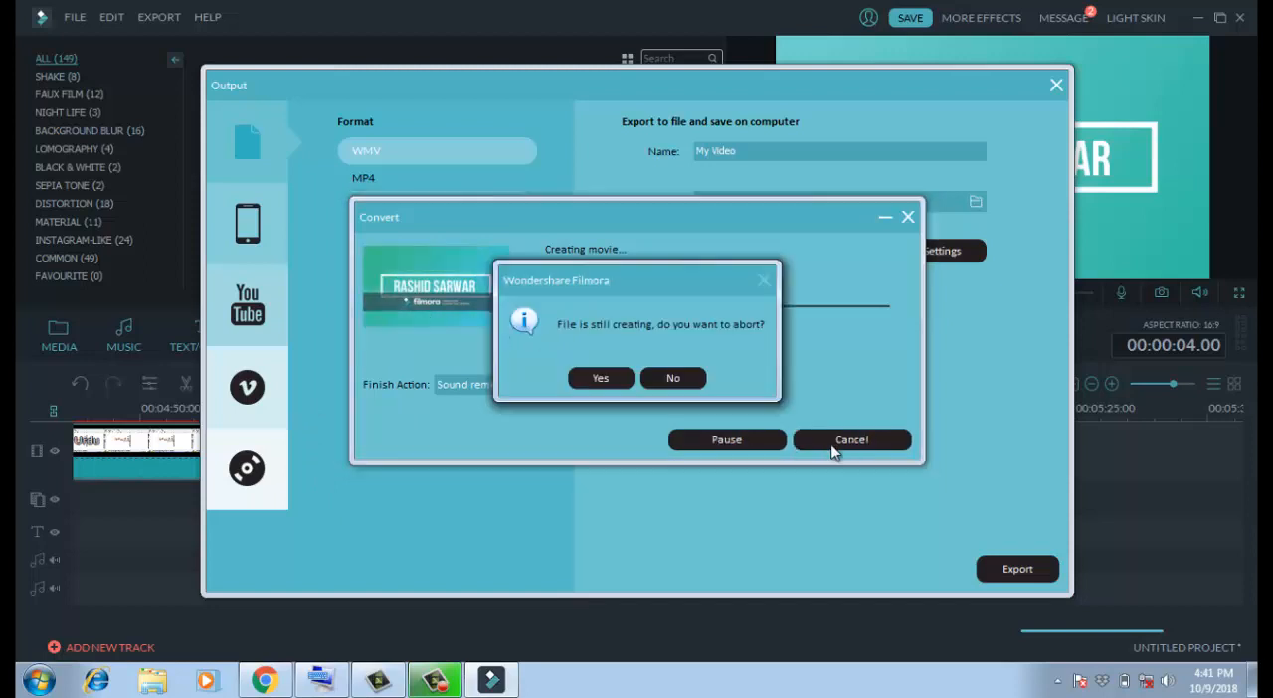
pyautogui.click(596, 379)
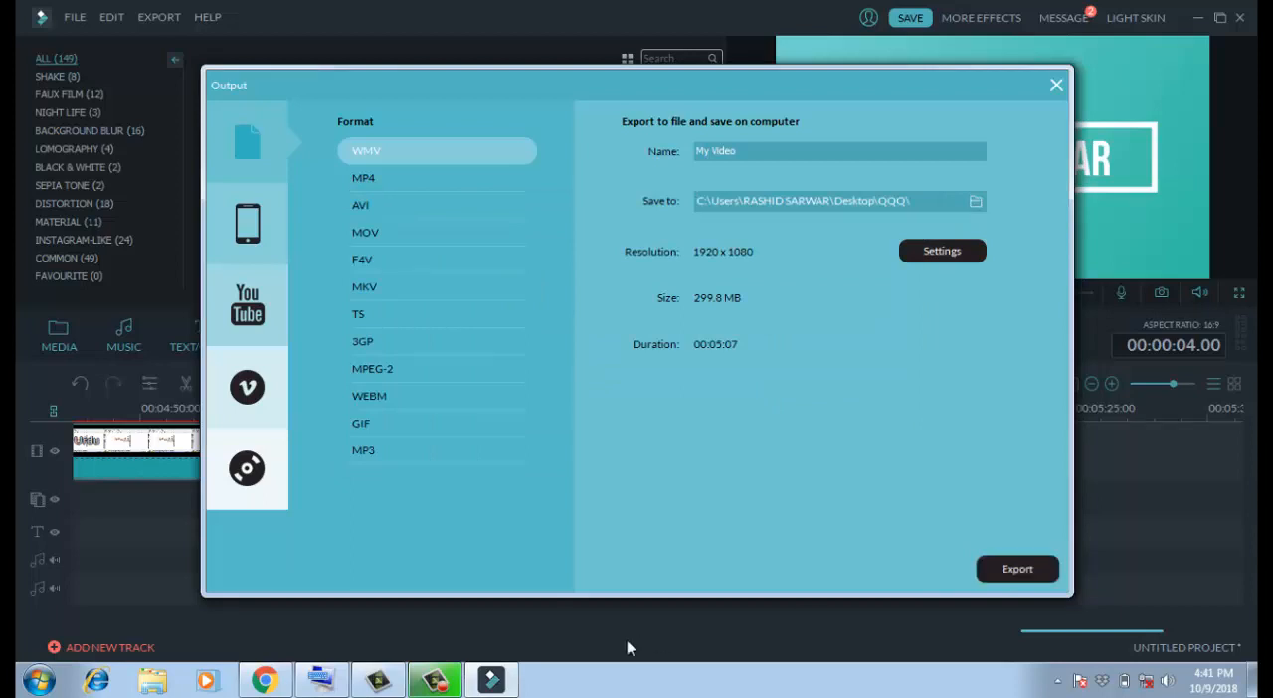
pyautogui.click(1056, 84)
# - Switch to the desktop, open the Latest Filmora Registration Key text file in Notepad and maximize its window
pyautogui.click(1198, 18)
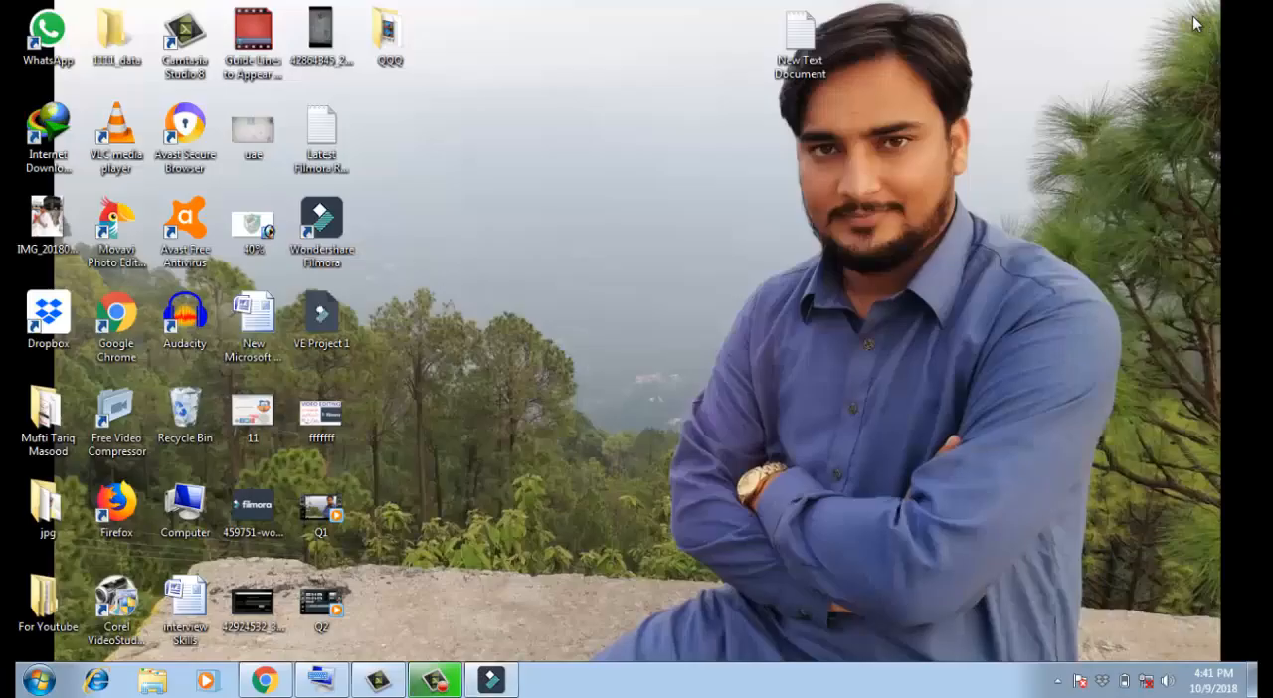
pyautogui.click(331, 153)
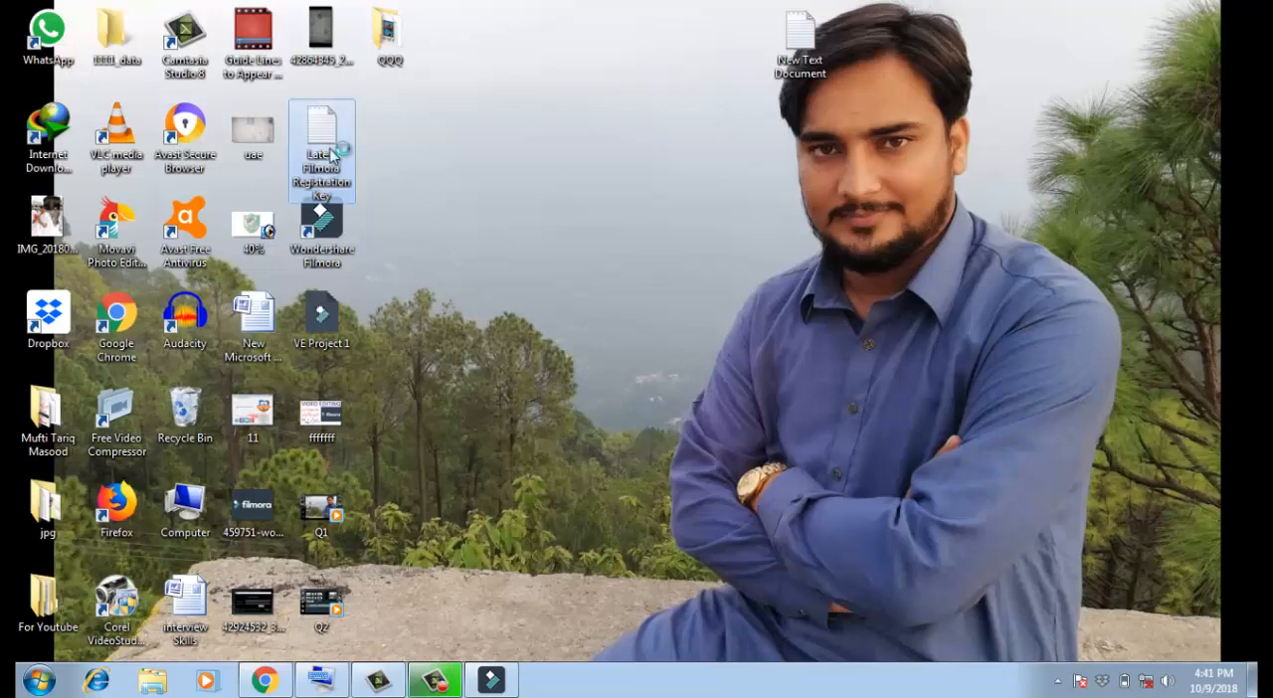
pyautogui.doubleClick(331, 154)
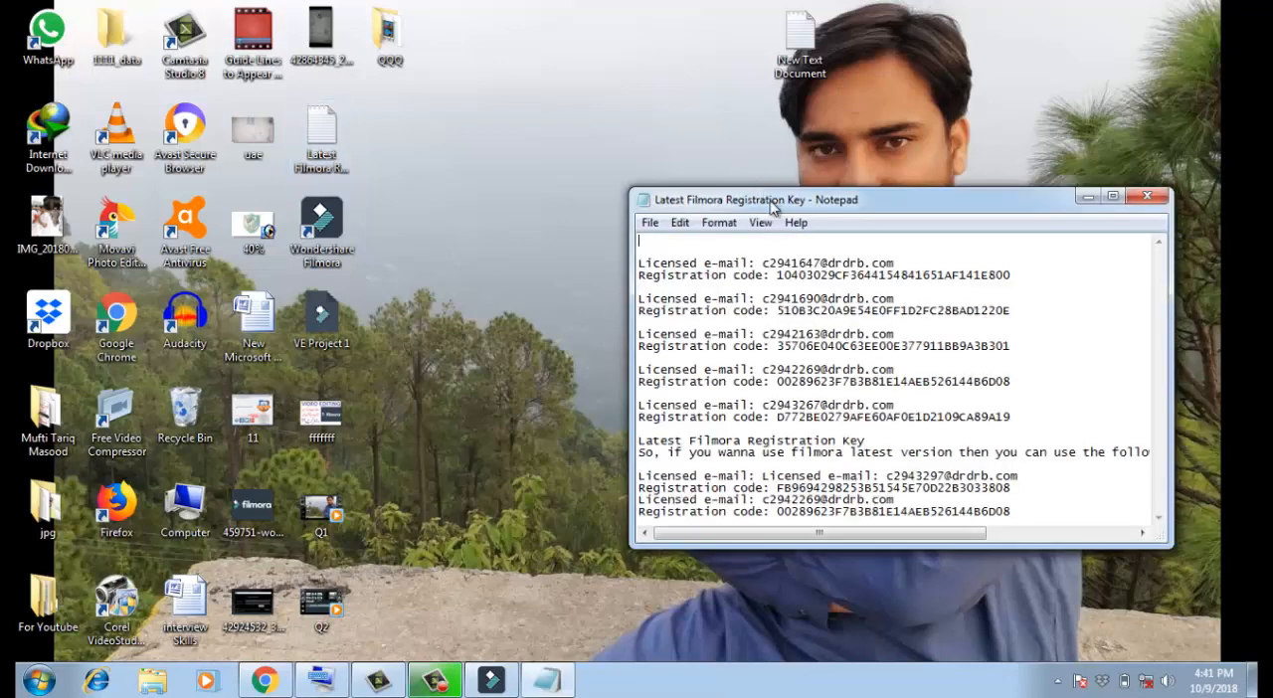
pyautogui.moveTo(763, 188); pyautogui.dragTo(631, 122)
pyautogui.hscroll(1, 817, 386)
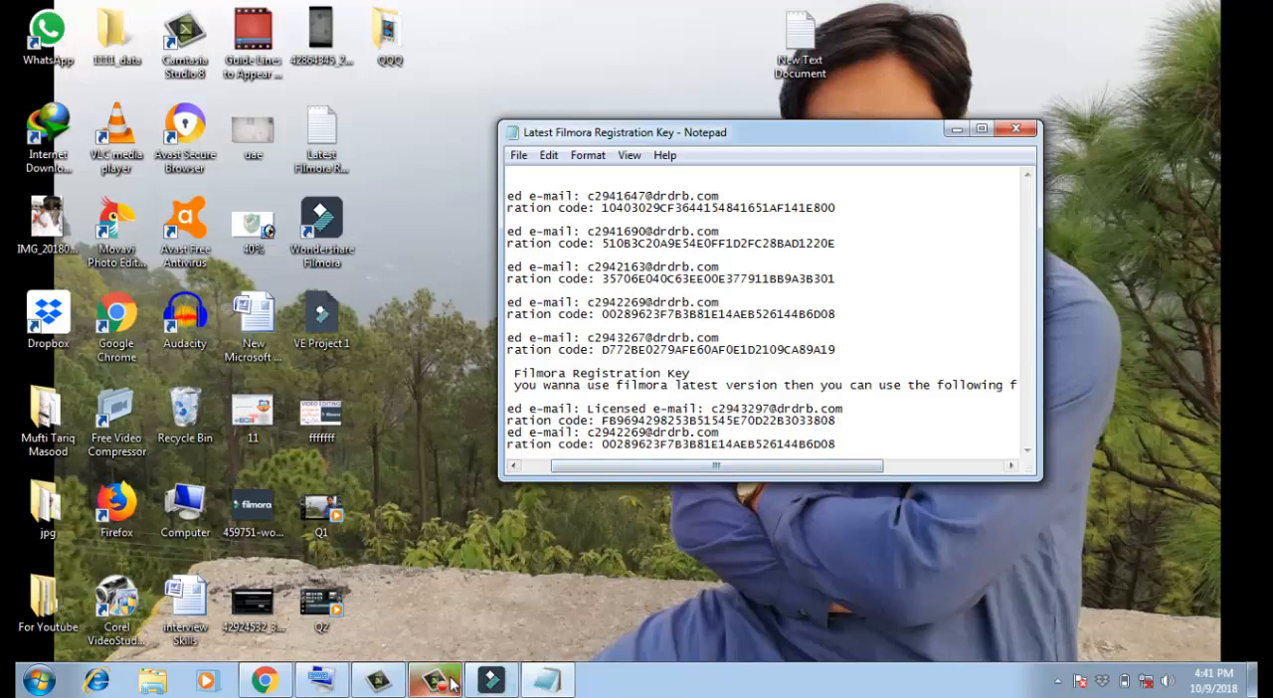
pyautogui.doubleClick(747, 133)
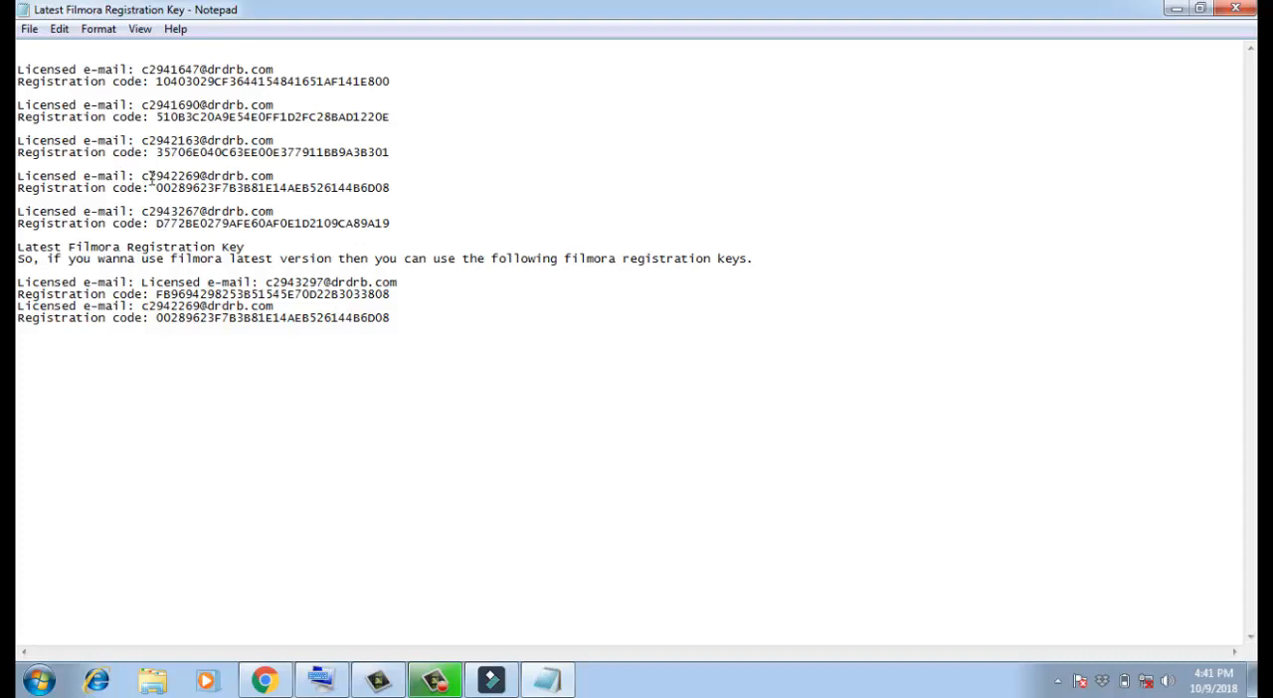
# - Copy the licensed e-mail of the fourth entry in the registration text file
pyautogui.moveTo(141, 176); pyautogui.dragTo(296, 178)
pyautogui.rightClick(255, 176)
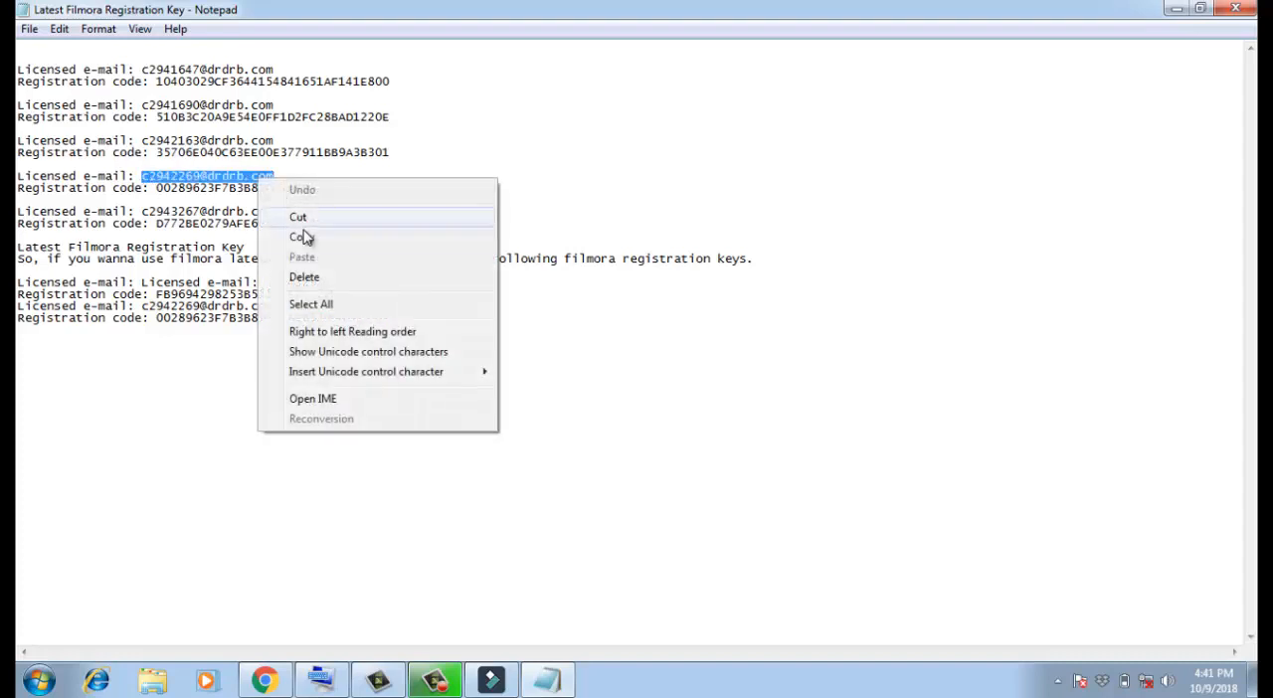
pyautogui.click(299, 233)
pyautogui.click(437, 680)
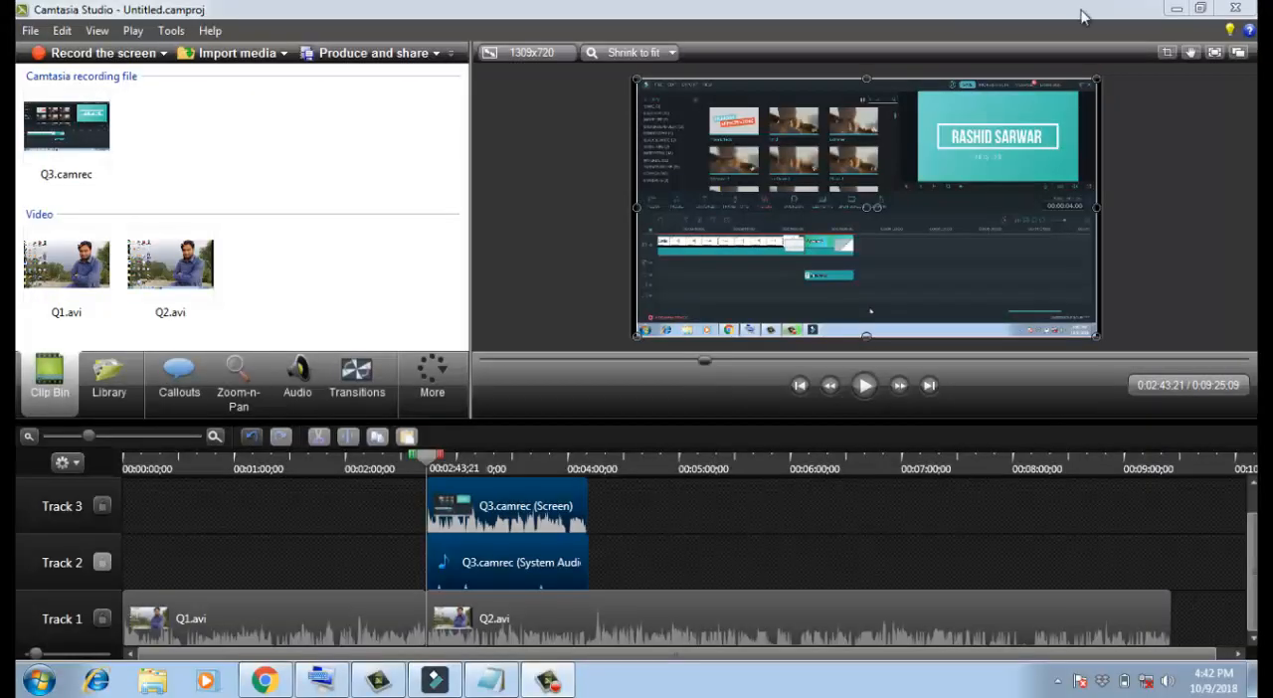
pyautogui.click(1177, 10)
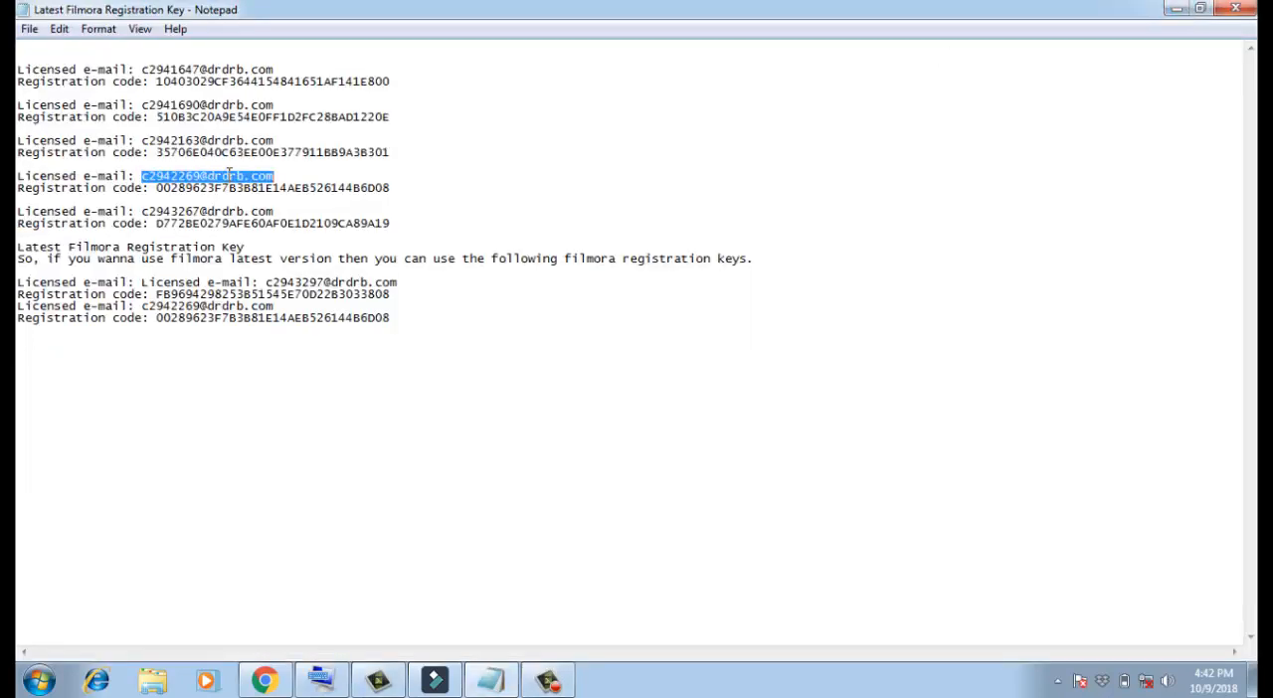
pyautogui.rightClick(229, 175)
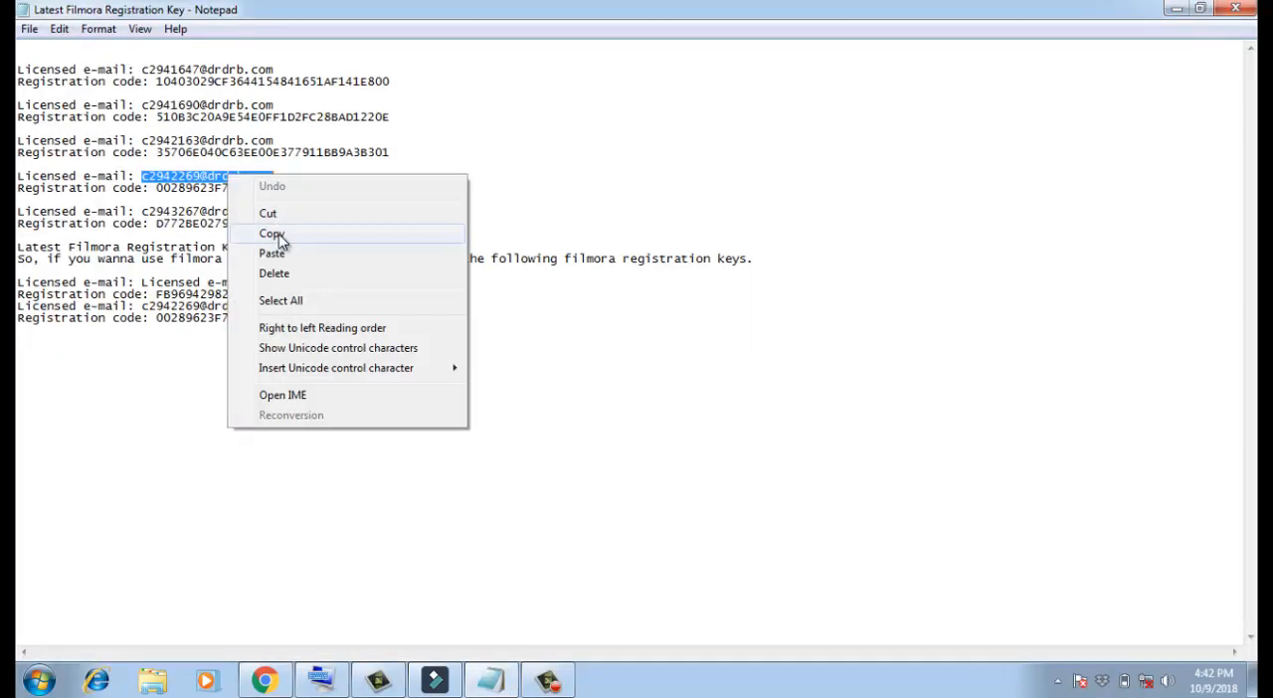
pyautogui.click(279, 241)
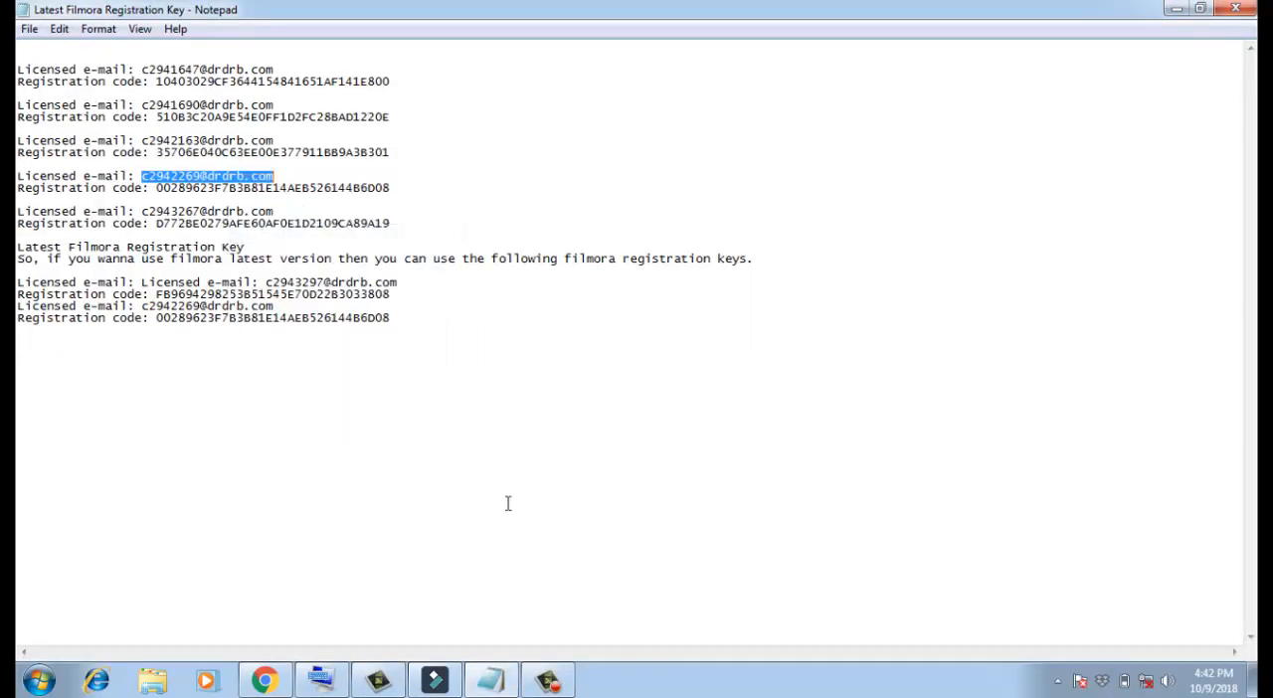
pyautogui.click(547, 681)
pyautogui.click(378, 681)
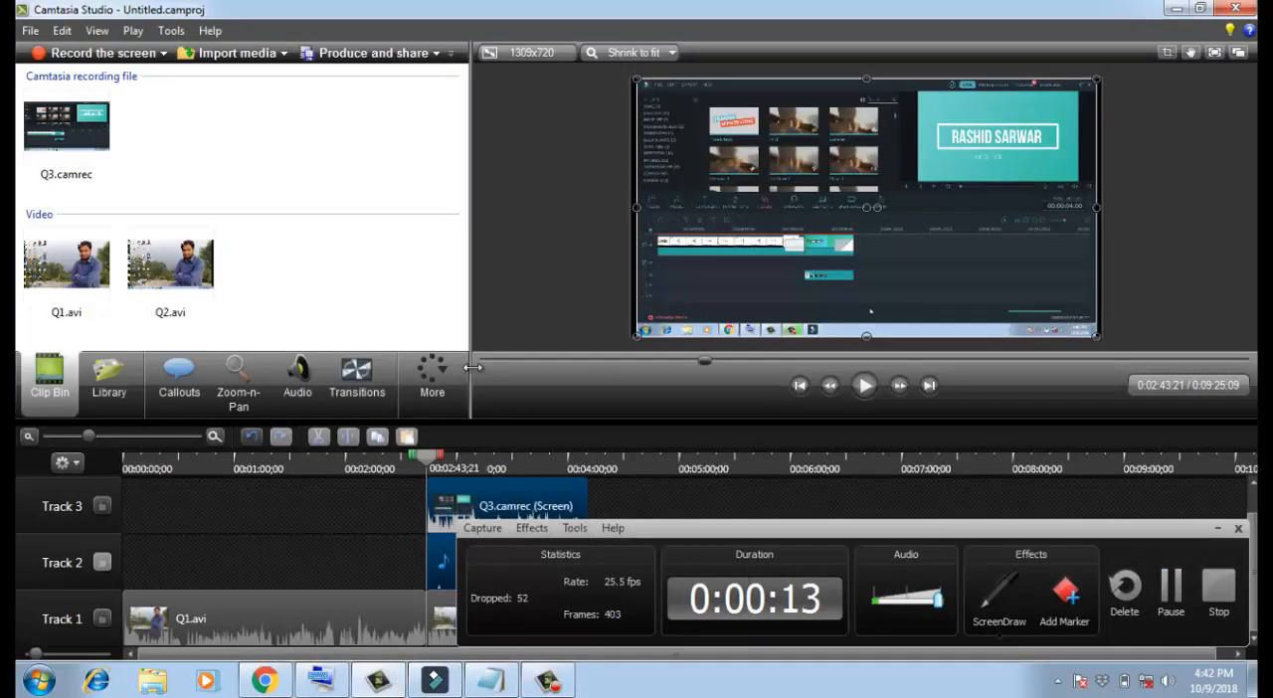
pyautogui.moveTo(471, 386); pyautogui.dragTo(693, 423)
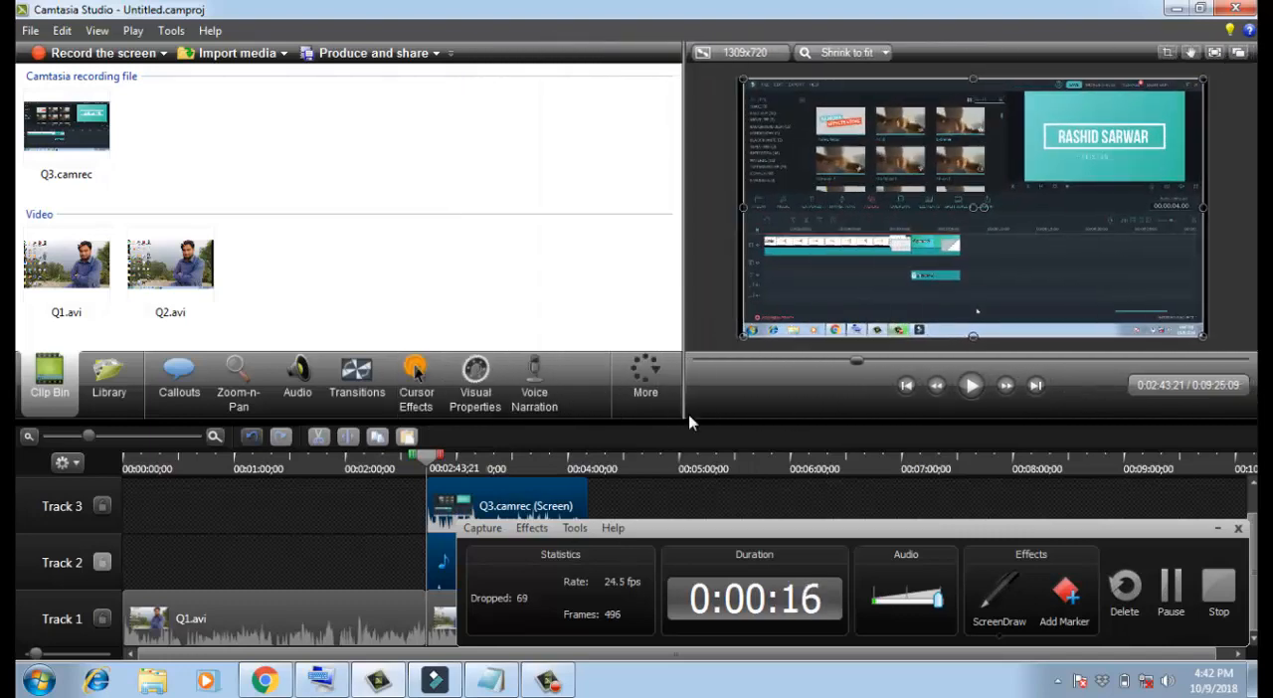
pyautogui.click(1176, 10)
pyautogui.click(1179, 10)
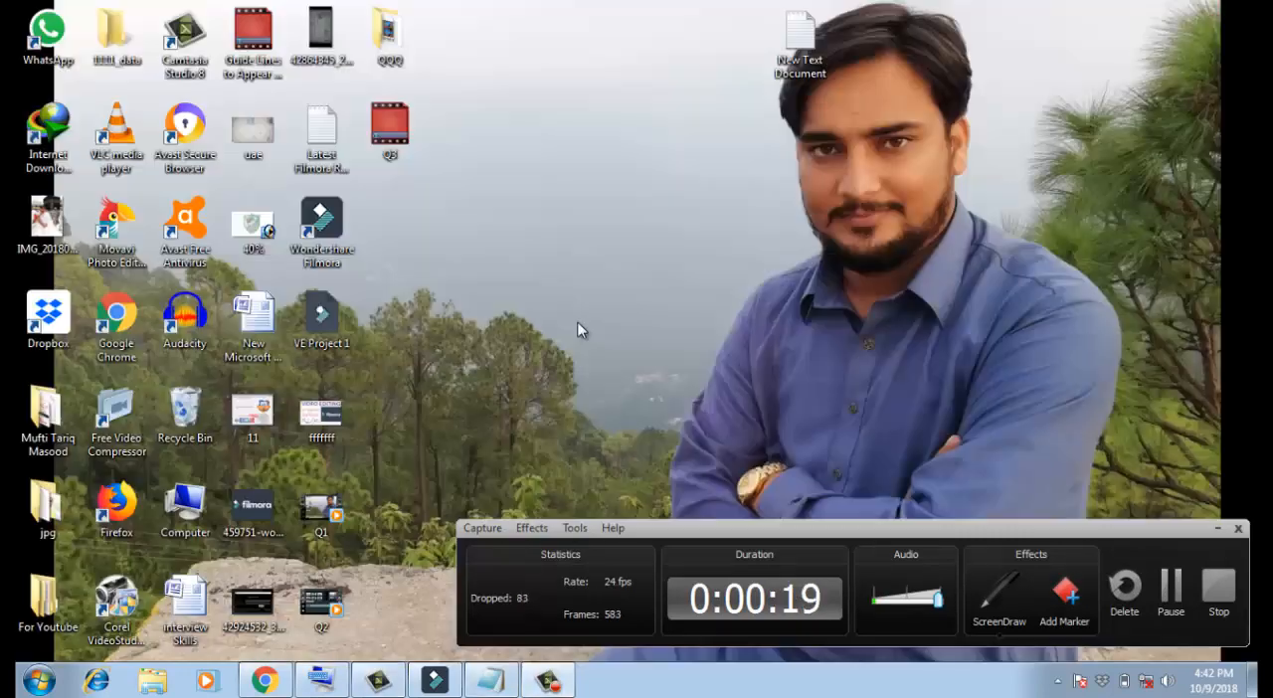
# - Switch back to Filmora, restart the export to reach the activation form and paste the copied licensed e-mail into it
pyautogui.click(434, 680)
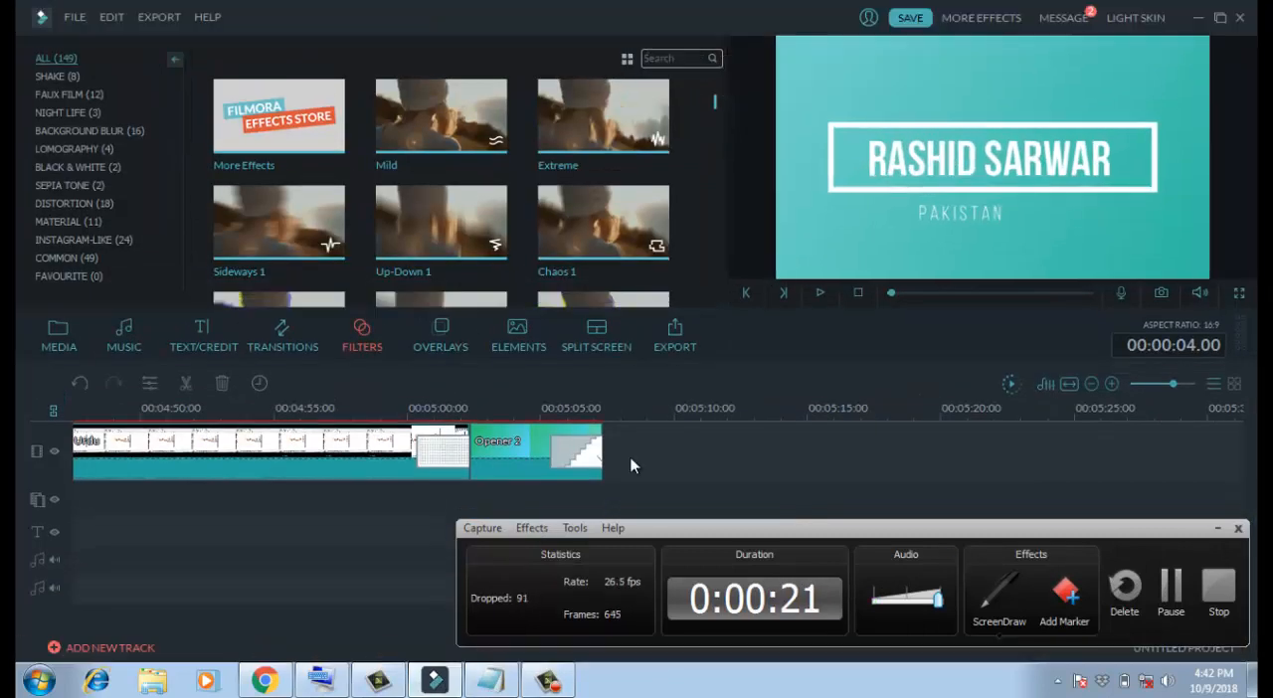
pyautogui.click(684, 348)
pyautogui.click(647, 376)
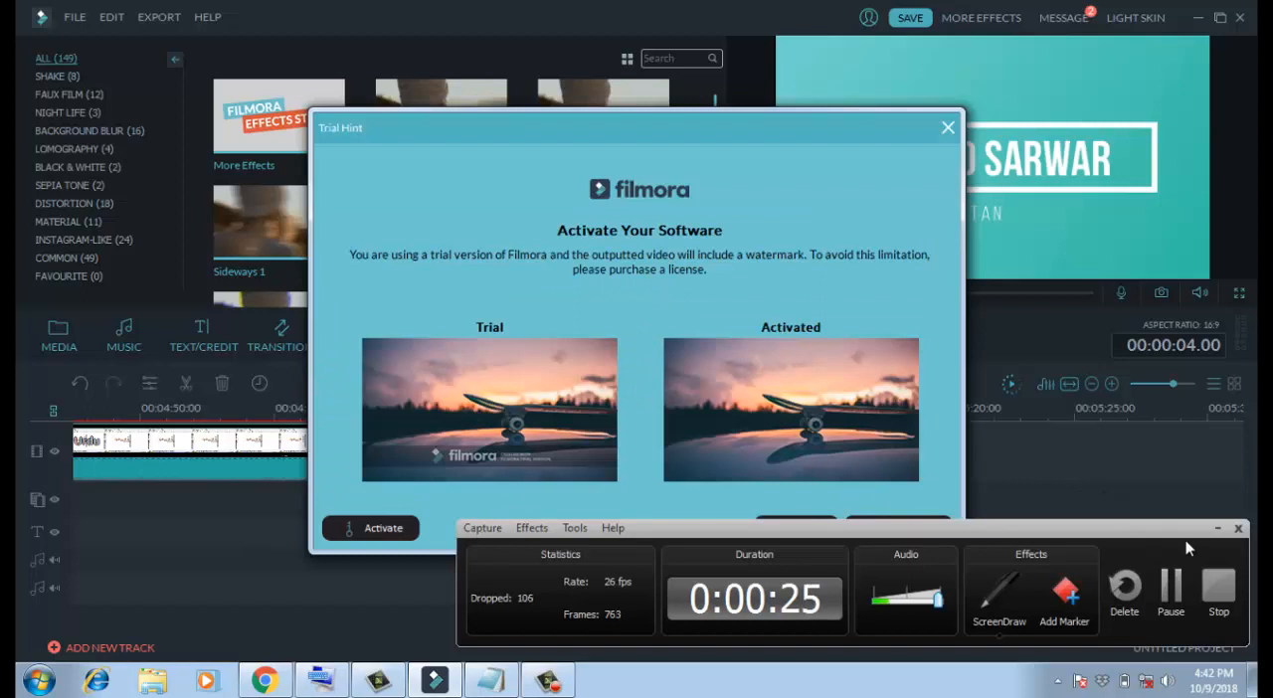
pyautogui.click(1217, 528)
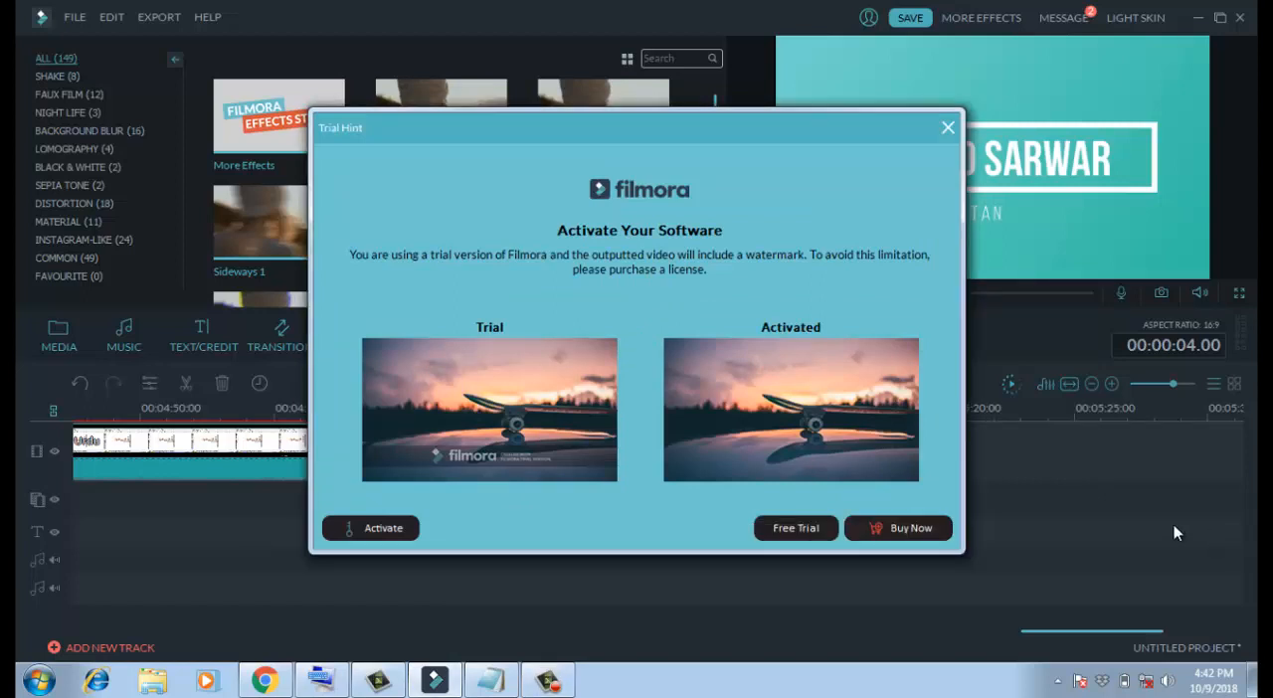
pyautogui.click(374, 531)
pyautogui.rightClick(592, 311)
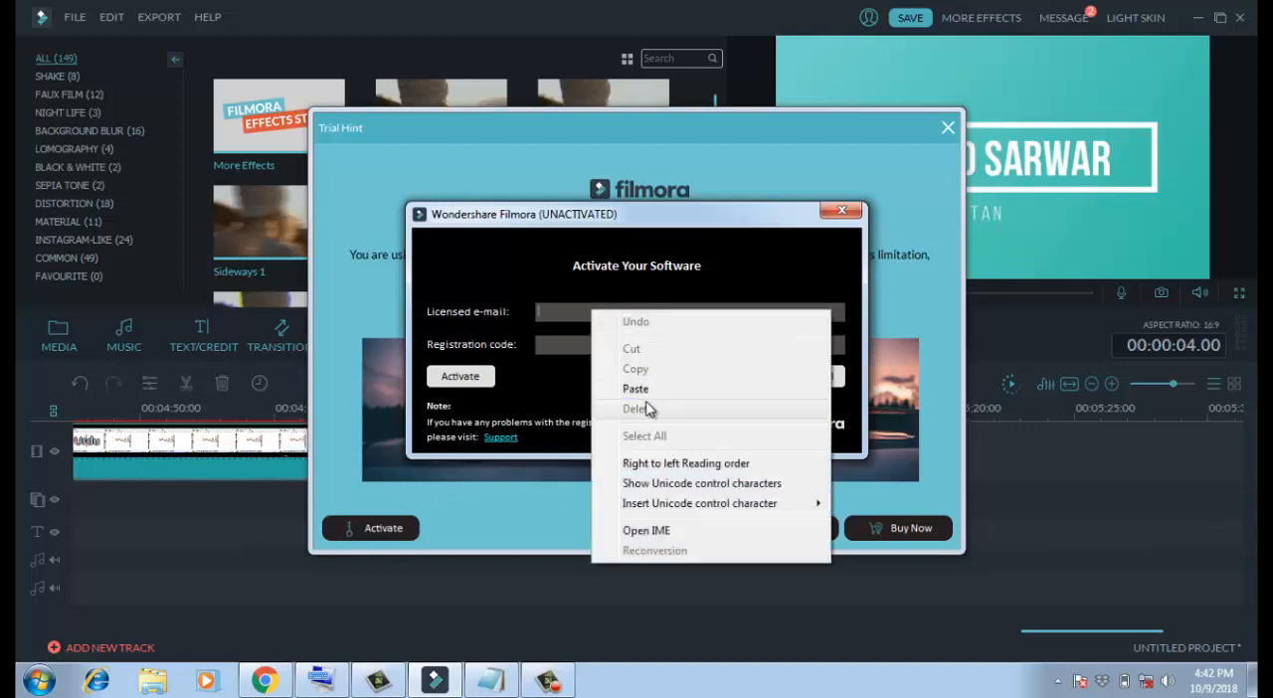
pyautogui.click(635, 389)
# - Switch to Notepad and copy the registration code of the fourth entry in the registration text file
pyautogui.click(490, 681)
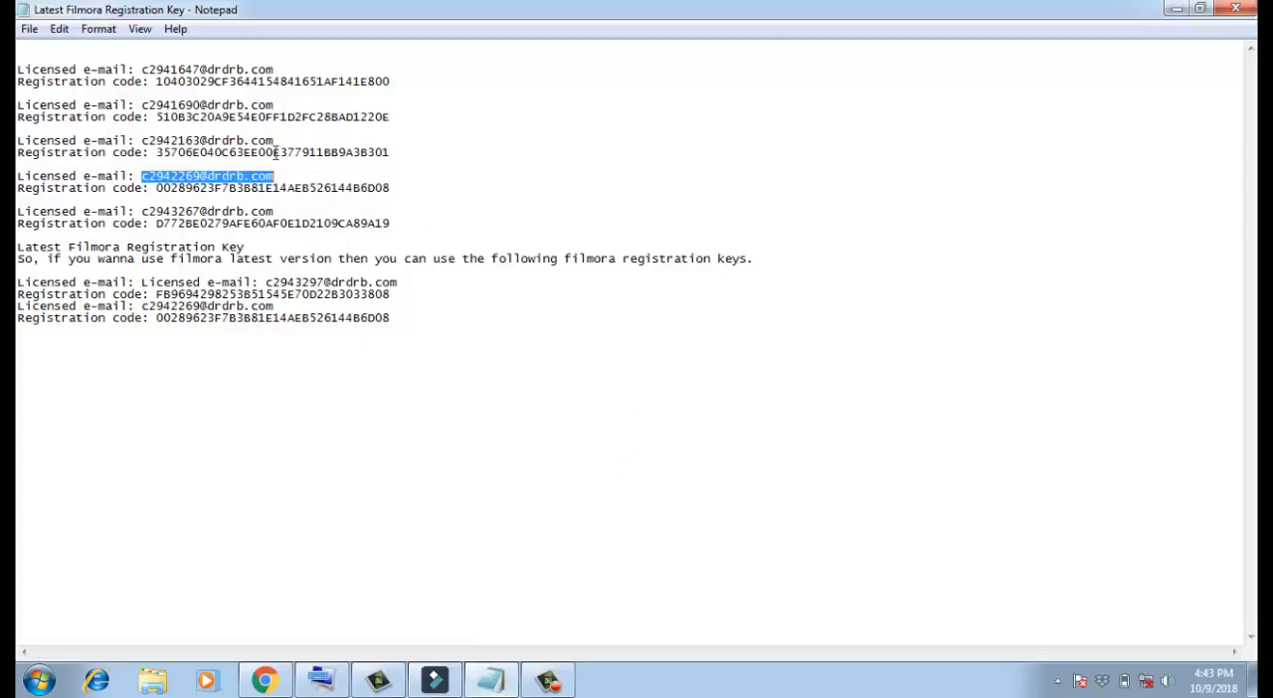
pyautogui.moveTo(159, 189); pyautogui.dragTo(356, 199)
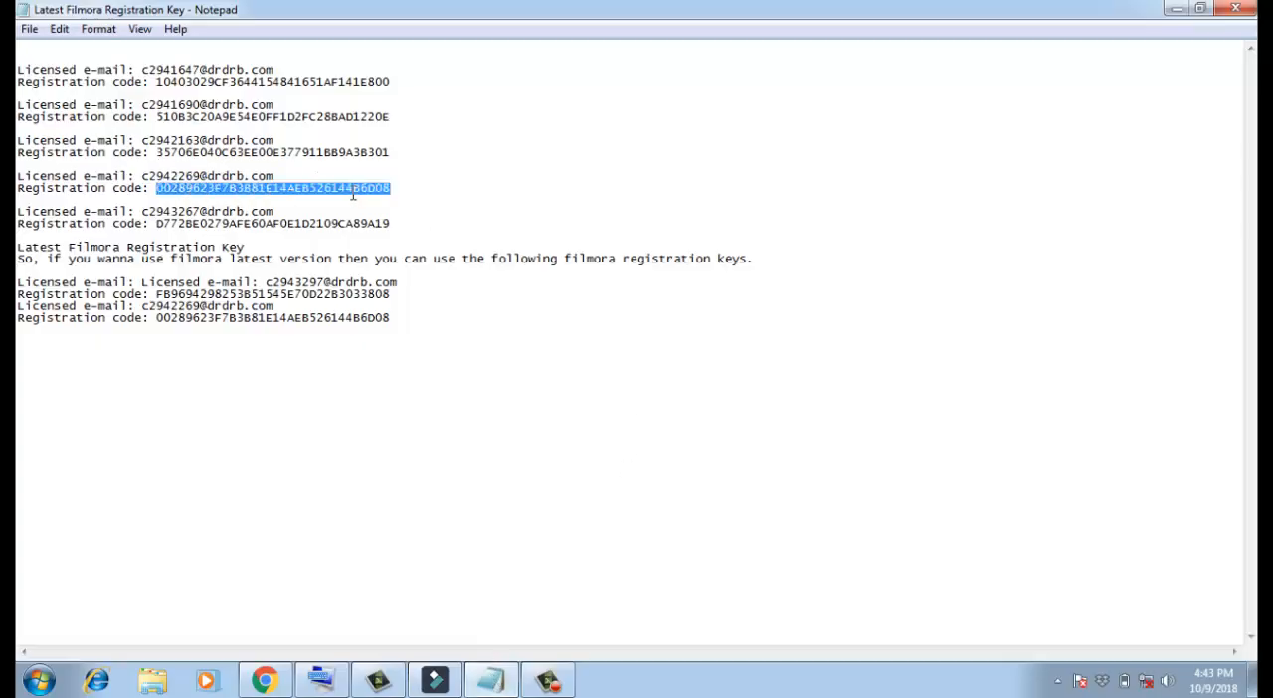
pyautogui.rightClick(352, 196)
pyautogui.click(396, 250)
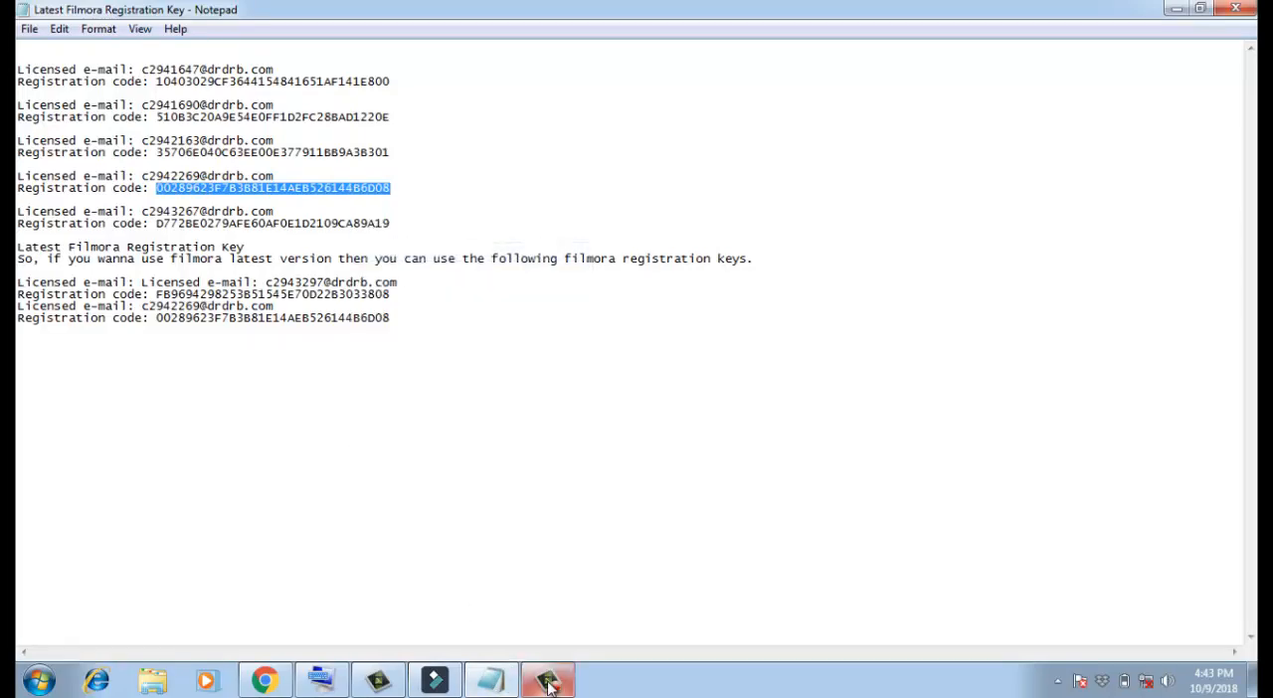
# - Switch back to Filmora, paste the copied registration code into the activation form and activate the software
pyautogui.click(435, 680)
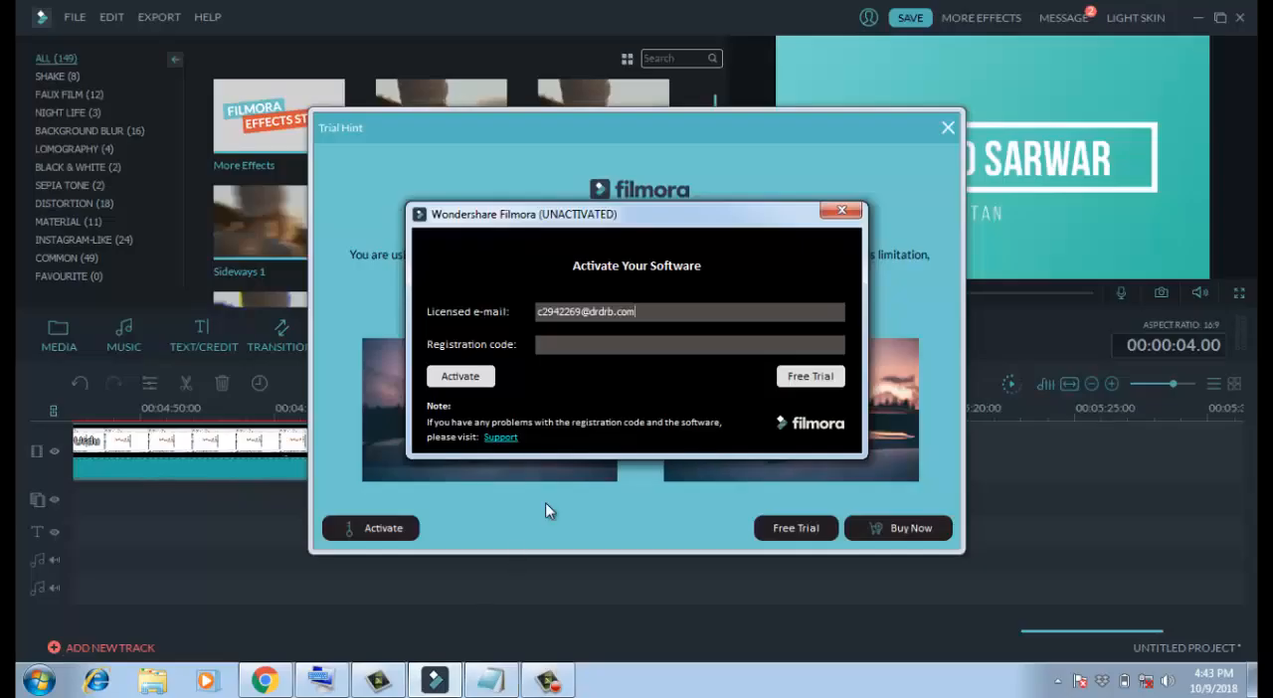
pyautogui.rightClick(571, 345)
pyautogui.click(597, 423)
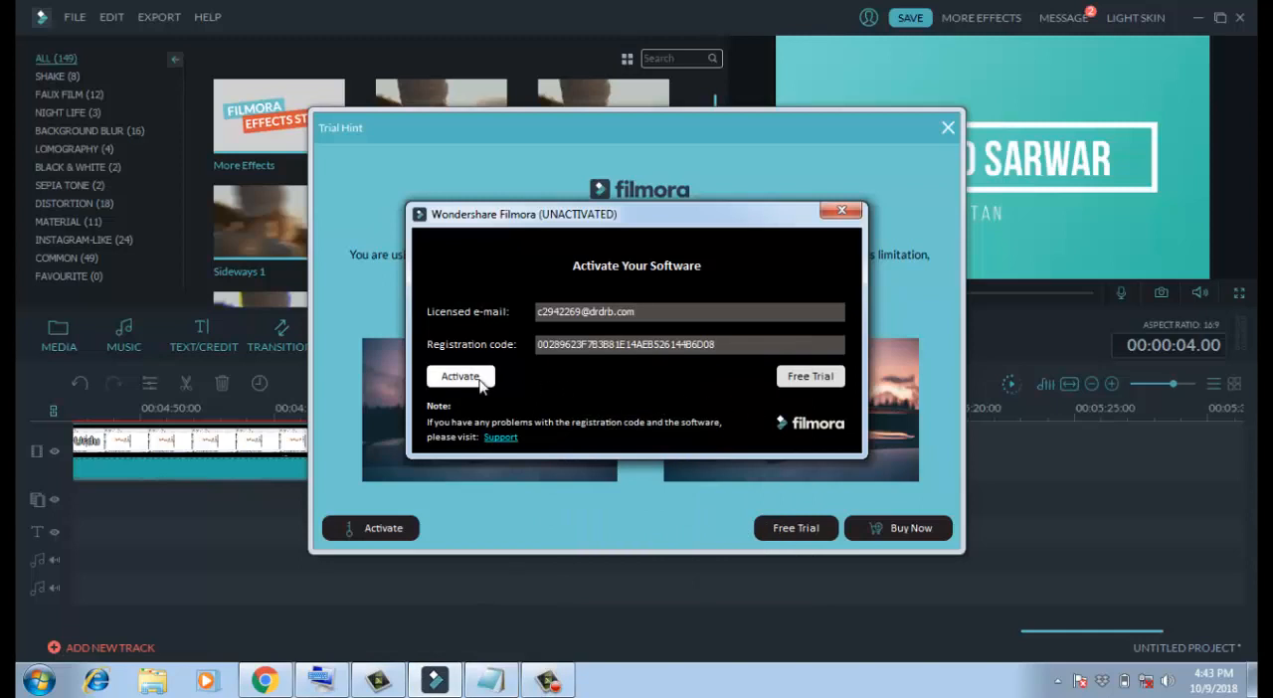
pyautogui.click(464, 376)
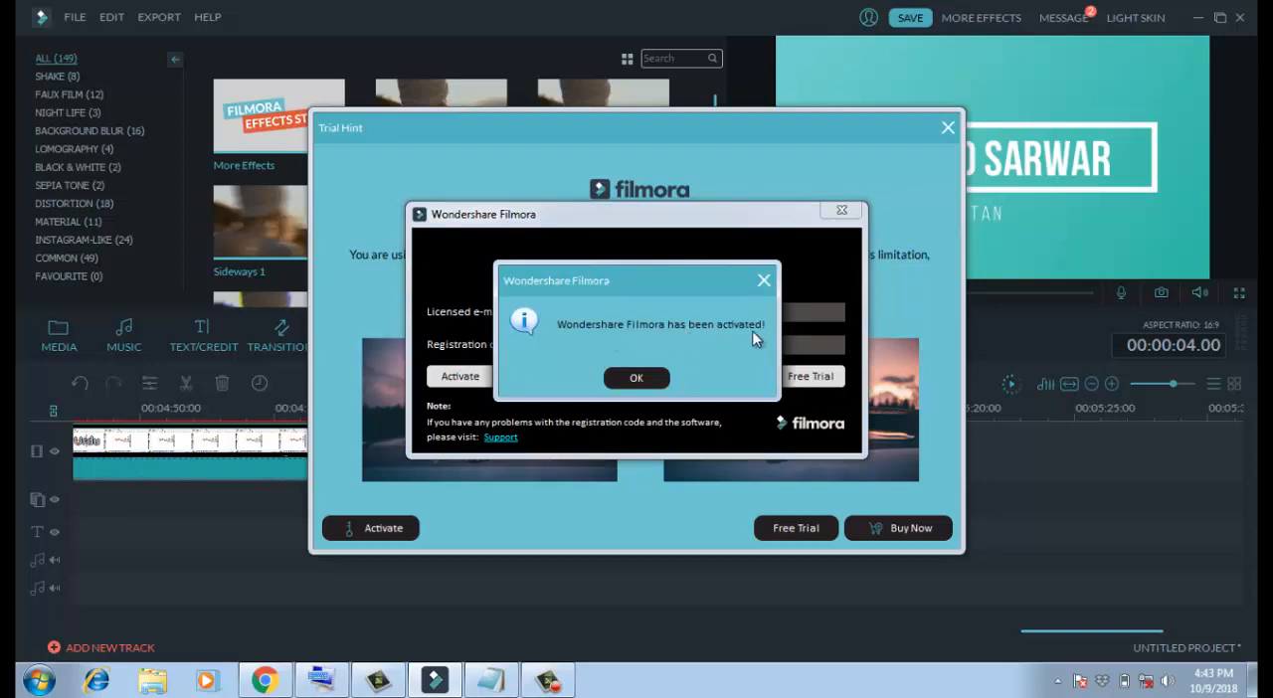
pyautogui.click(637, 379)
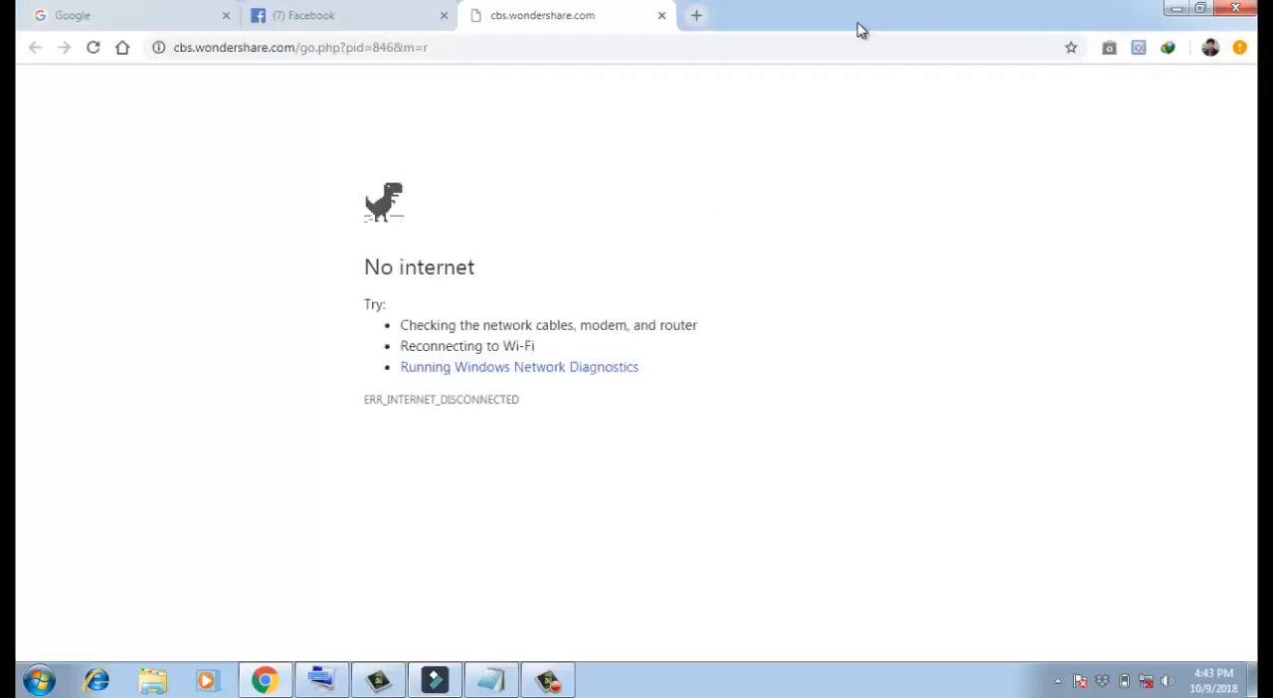
# - Close the Wondershare browser tab, minimize the browser and reopen Filmora's export settings
pyautogui.click(661, 15)
pyautogui.click(1176, 8)
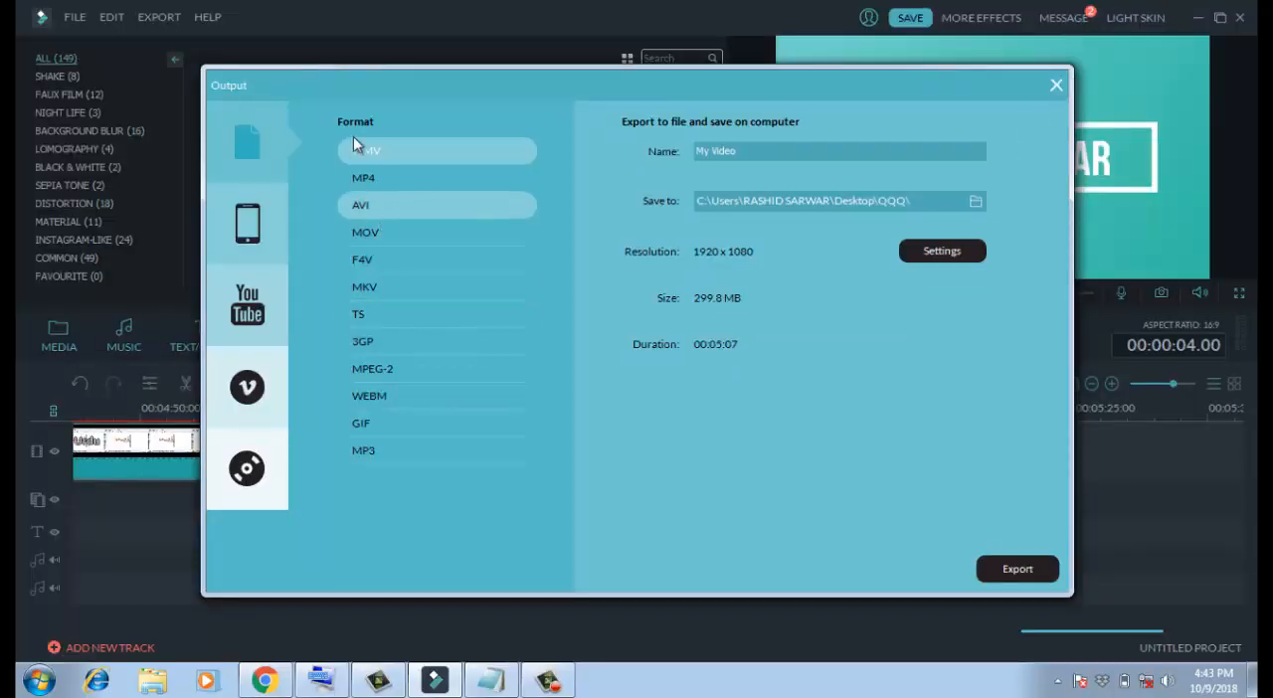
pyautogui.click(1057, 86)
pyautogui.click(685, 350)
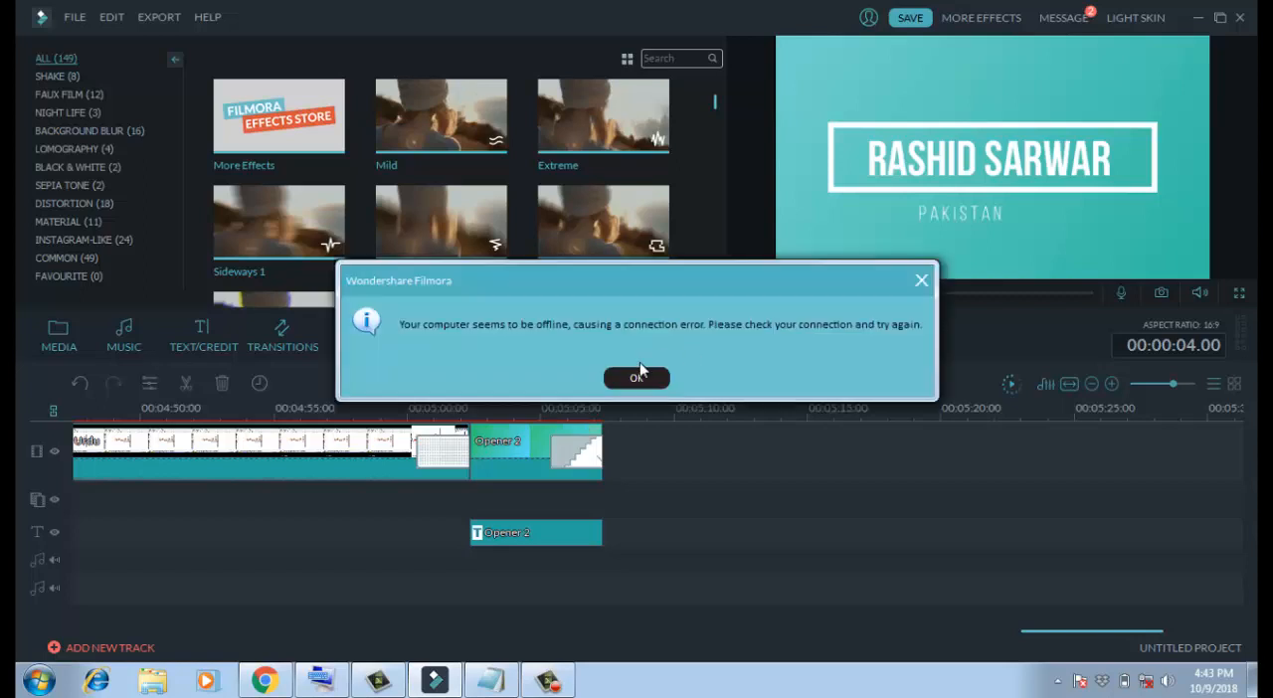
pyautogui.click(645, 379)
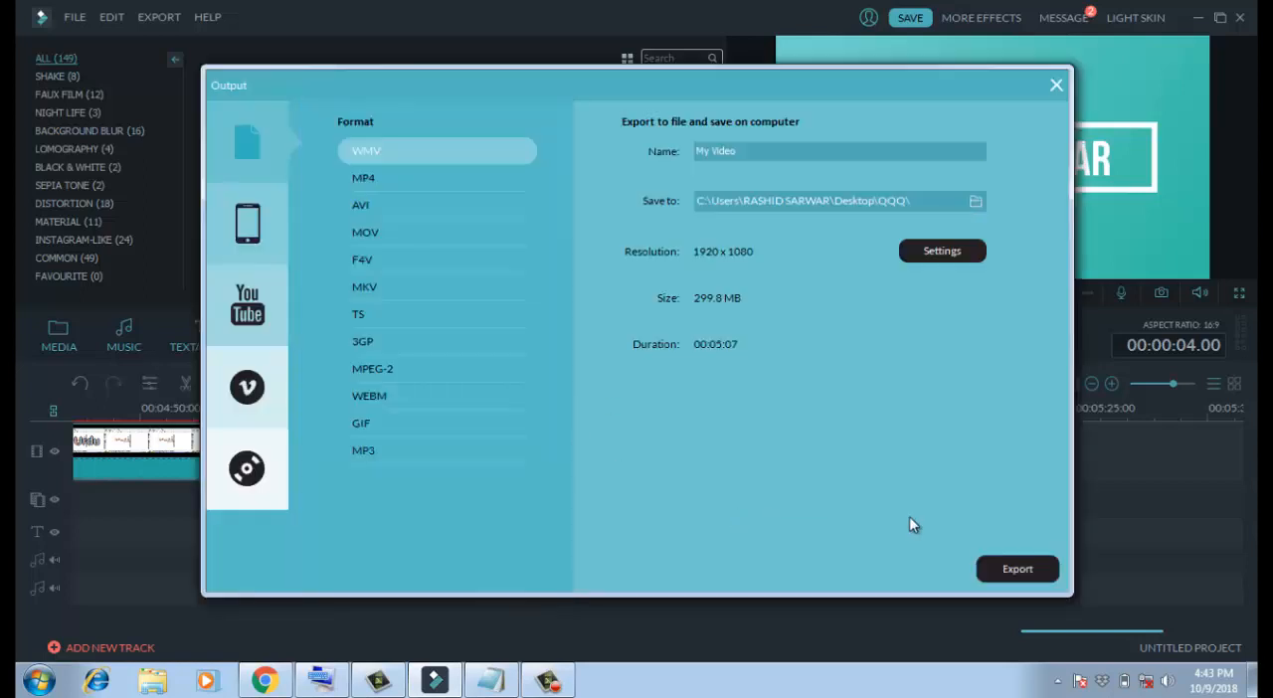
# - Name the output video QQQ and start exporting it in WMV format
pyautogui.click(750, 156)
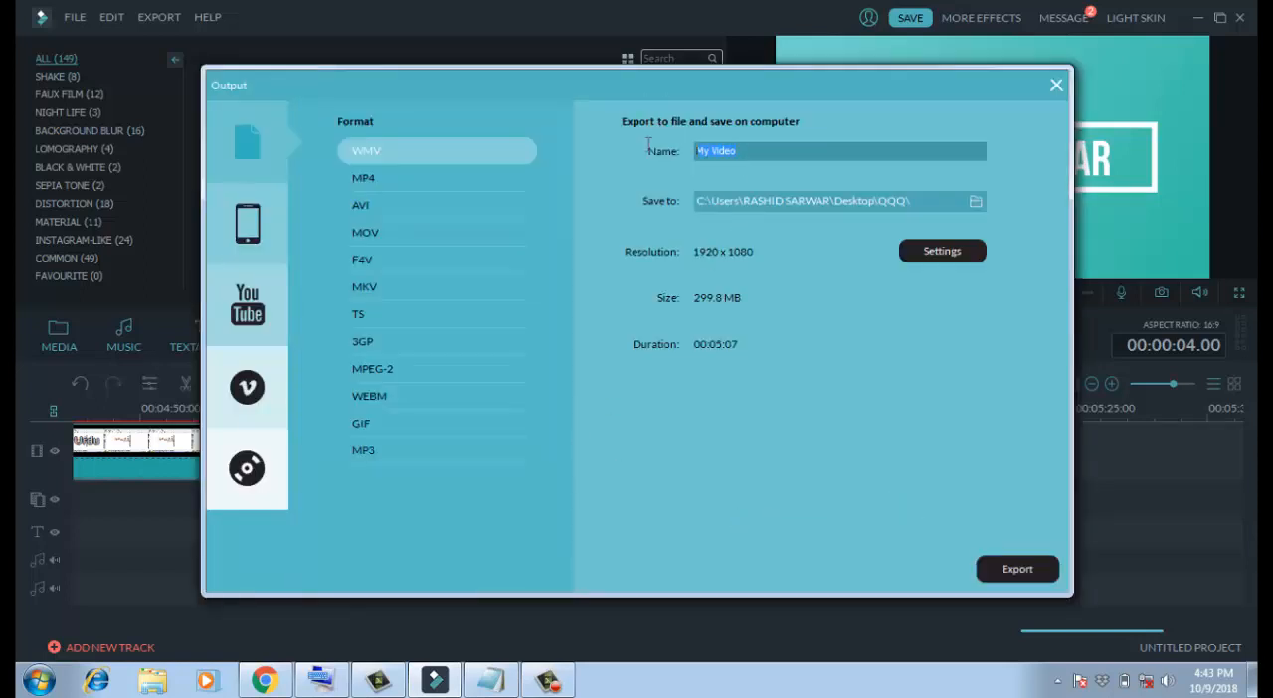
pyautogui.write('1QQQQ')
pyautogui.write('QQQ')
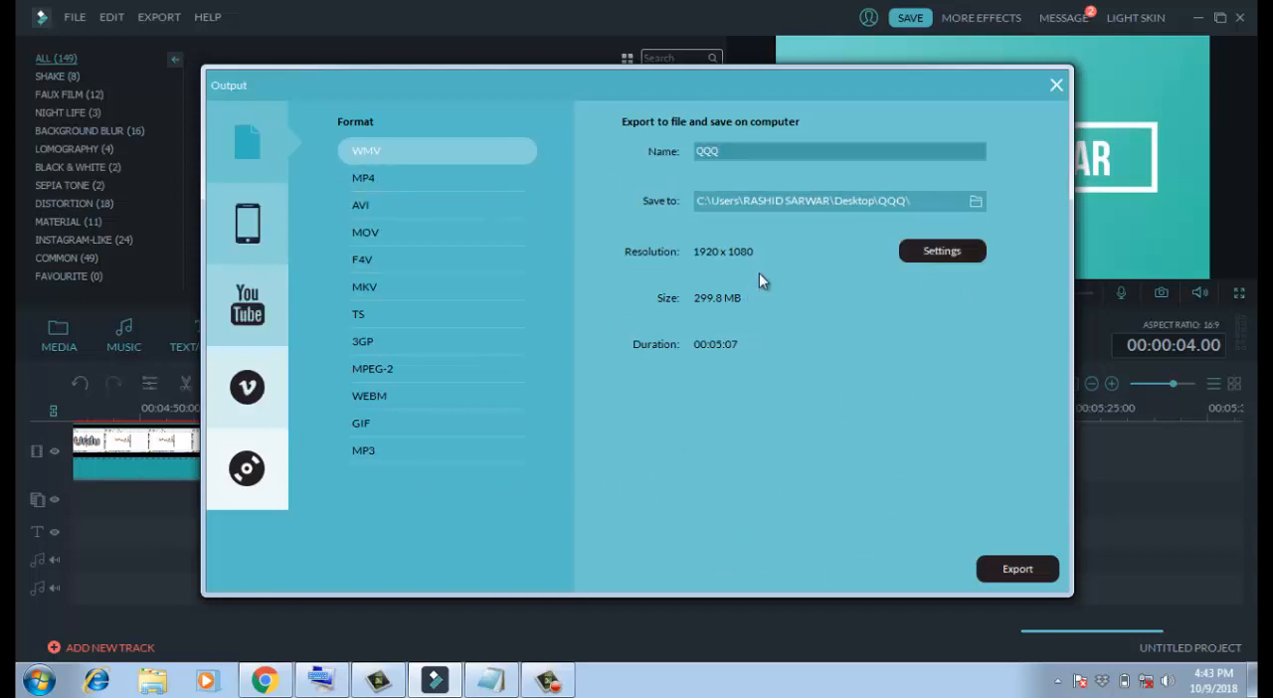
pyautogui.click(1018, 570)
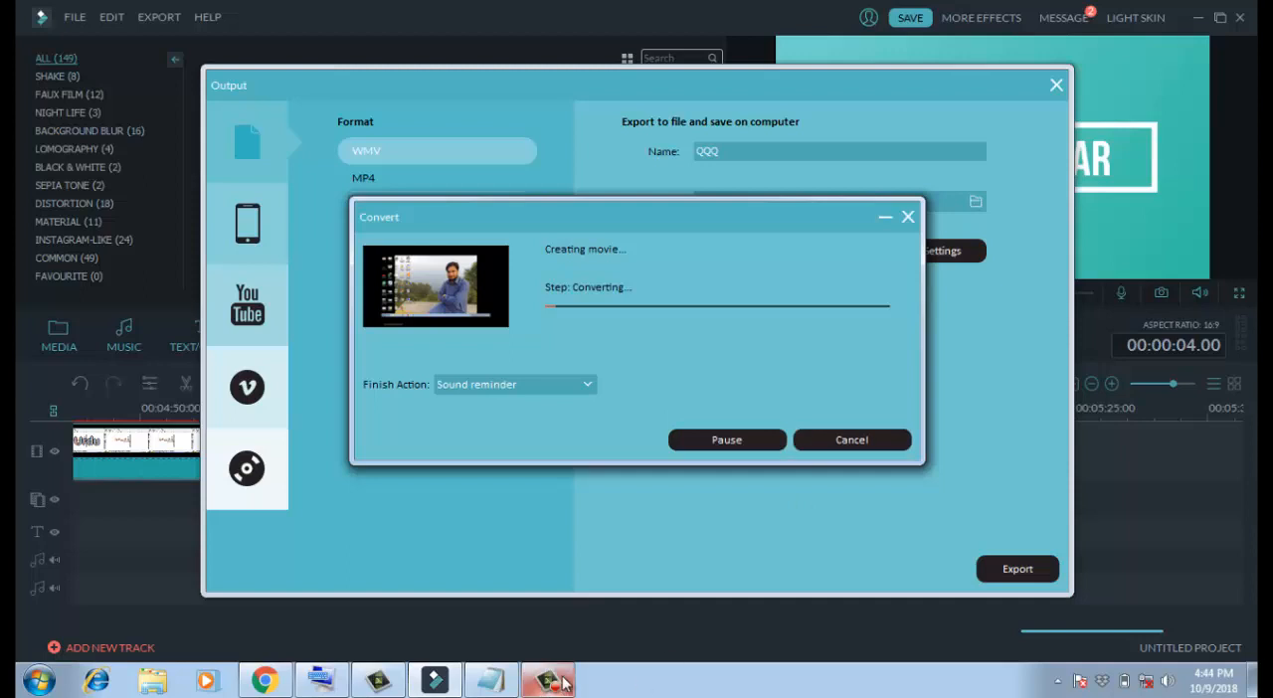
pyautogui.moveTo(565, 682)
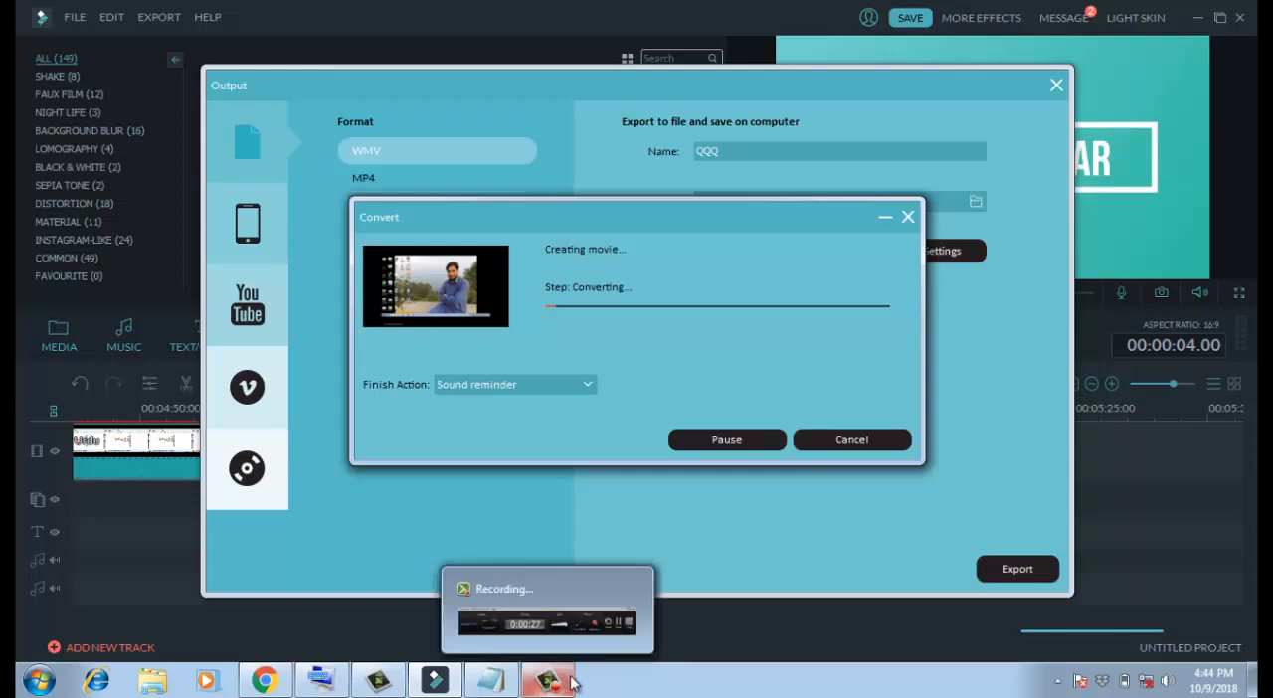